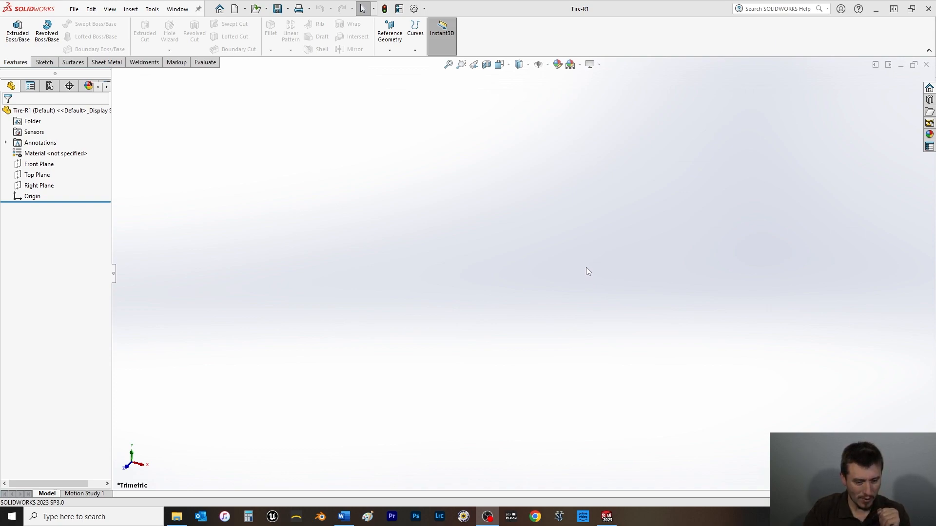
Step: Sketch a vertical centerline upward from the origin on the Front Plane, finish the sketch and save the part
click(35, 165)
key(ctrl+8)
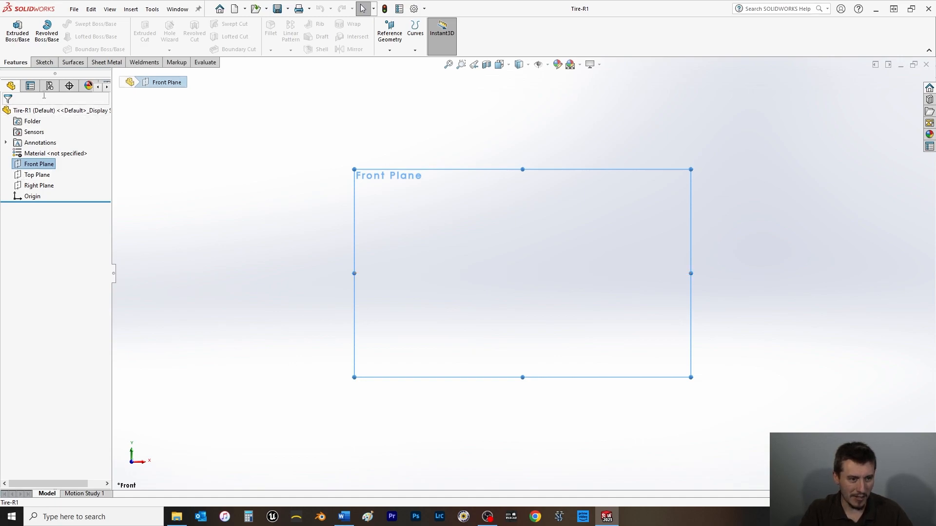
click(39, 63)
click(14, 29)
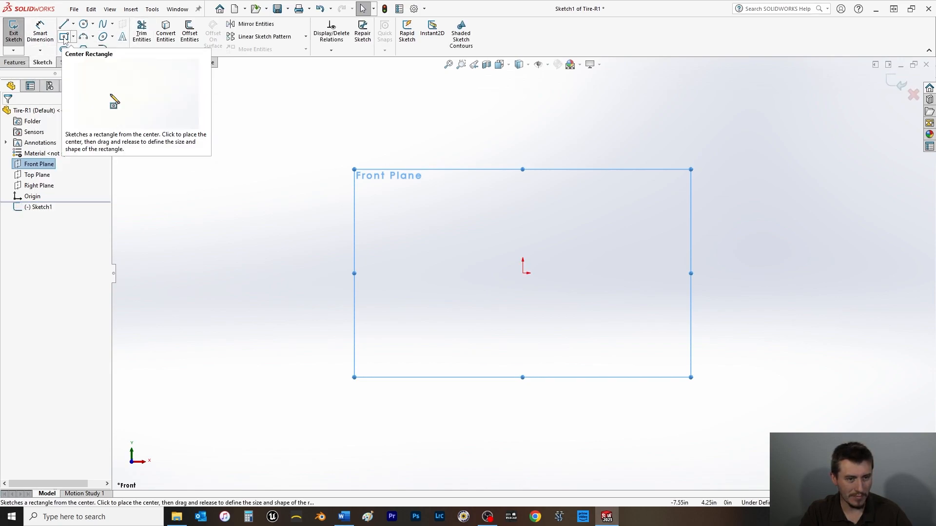
click(73, 23)
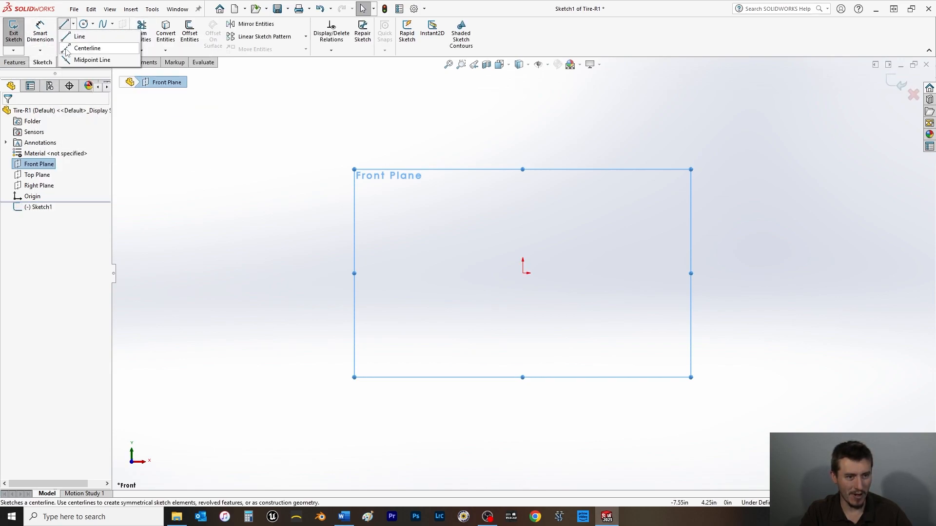
click(81, 49)
click(522, 273)
click(522, 184)
right_click(467, 181)
click(486, 188)
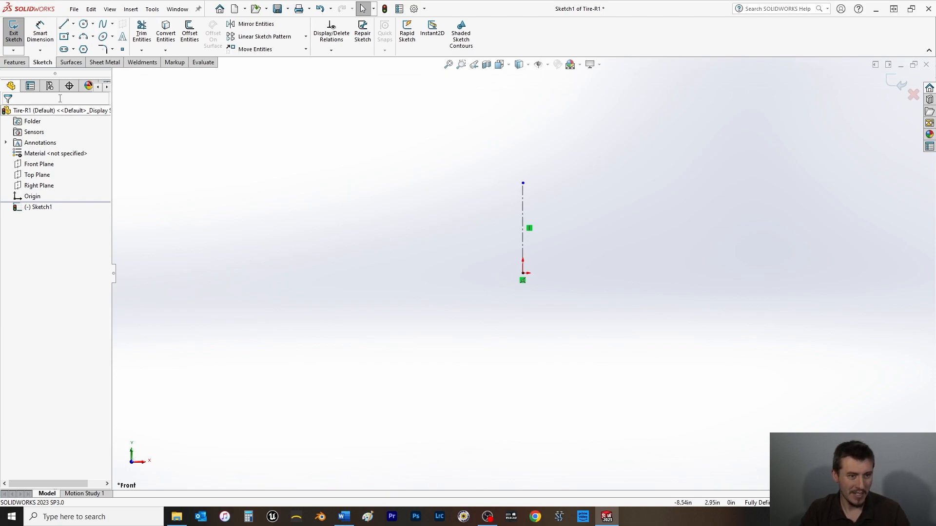
click(13, 31)
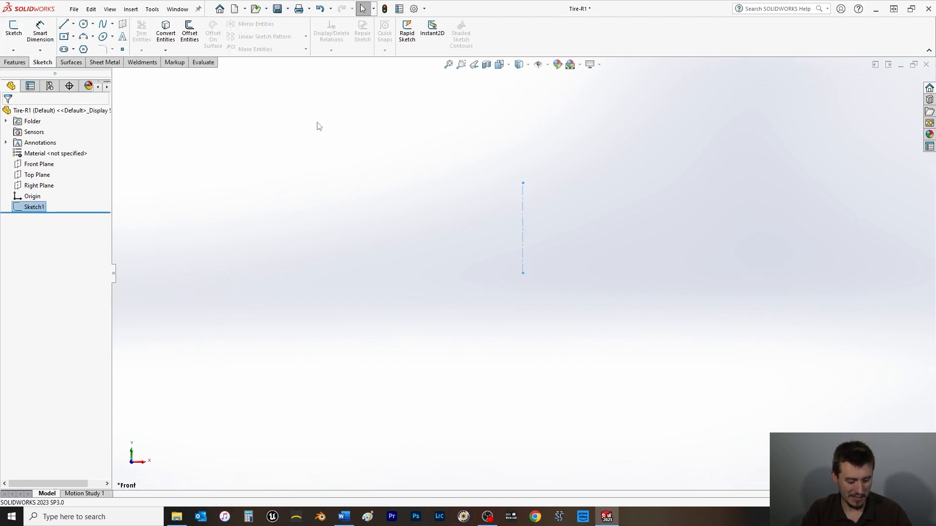
key(ctrl+s)
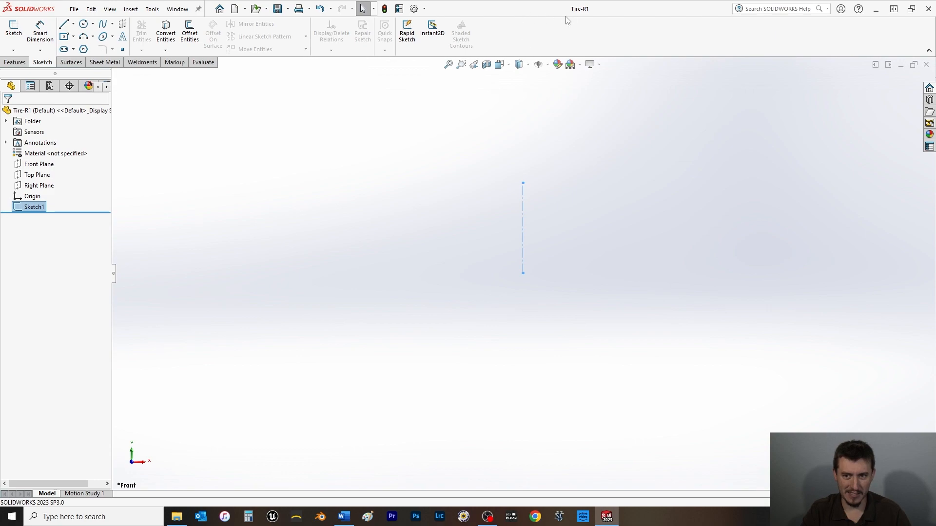
Step: Make a new assembly from the Tire-R1 part and place the part near the assembly origin
click(74, 10)
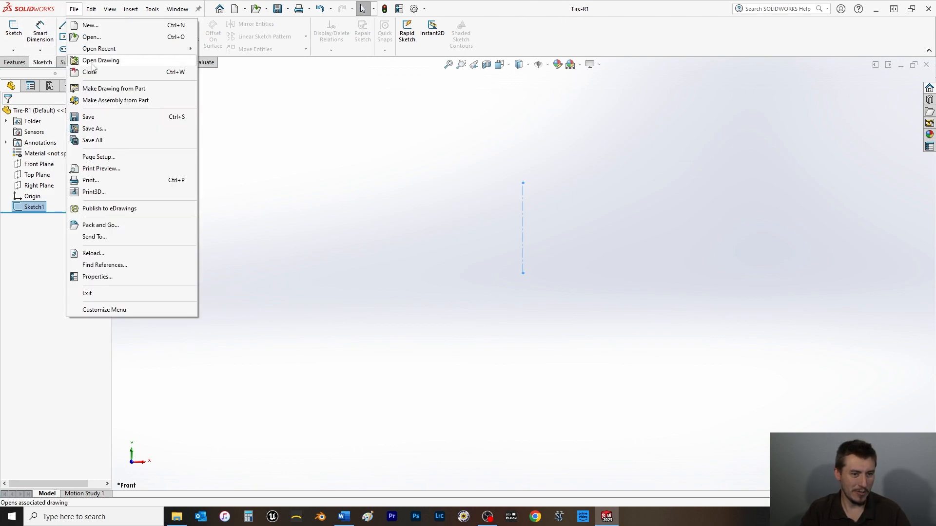
click(99, 101)
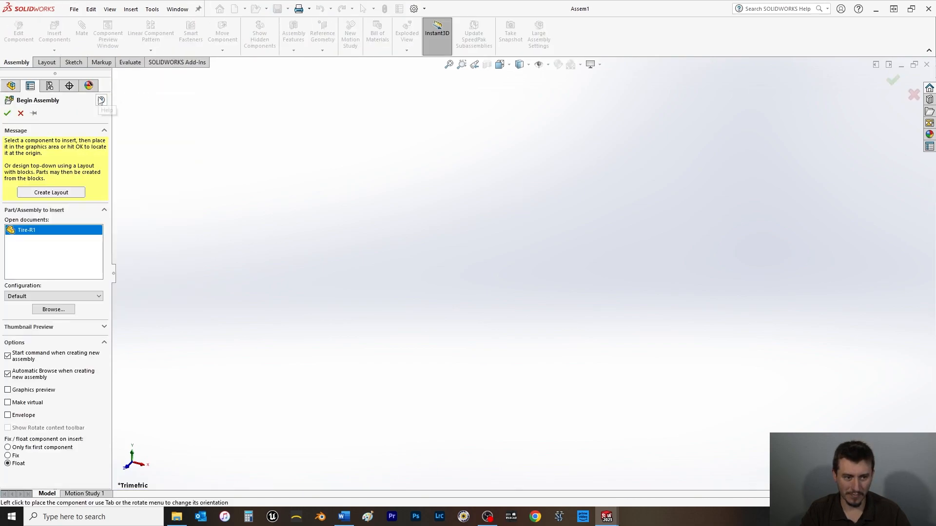
click(508, 256)
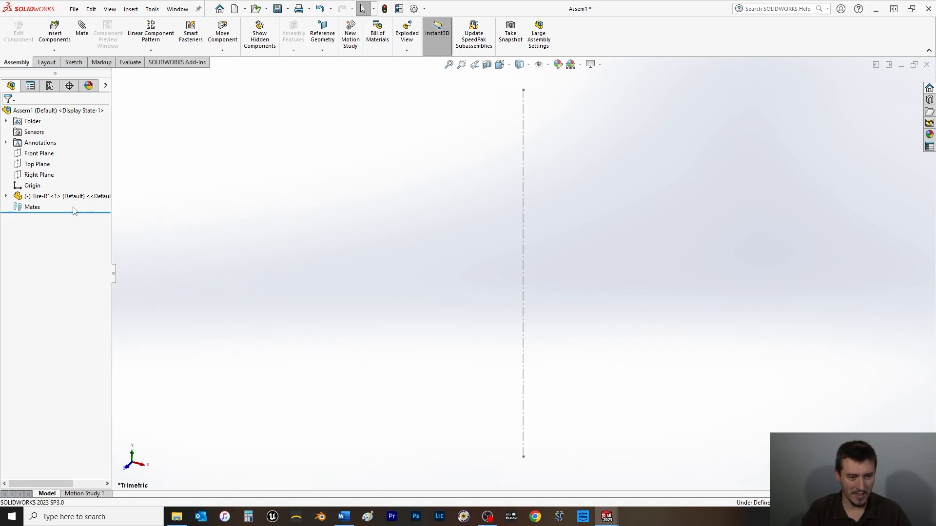
right_click(48, 197)
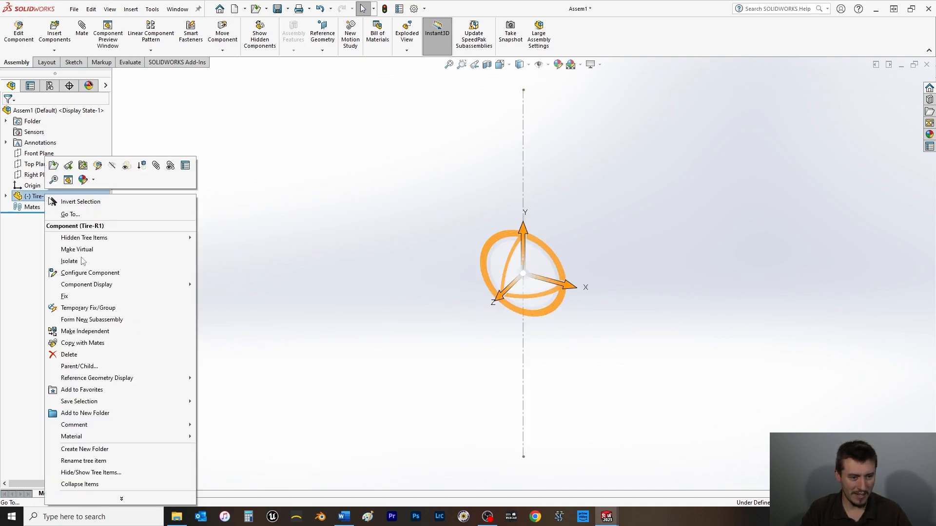
click(287, 269)
Step: Insert the wheel part MC-TRL-WHL-R1 from the Wheel folder and place it beside the tire's centerline
click(55, 35)
click(56, 281)
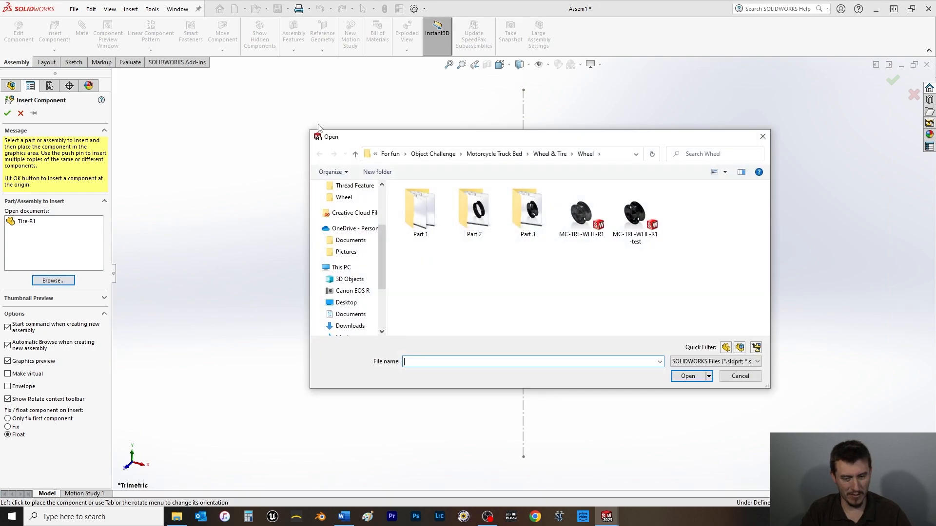
click(581, 214)
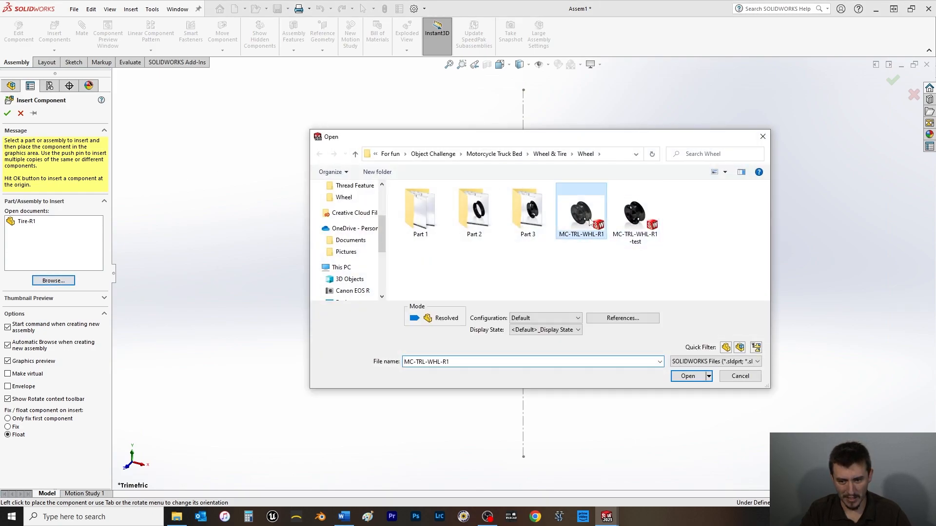
click(688, 376)
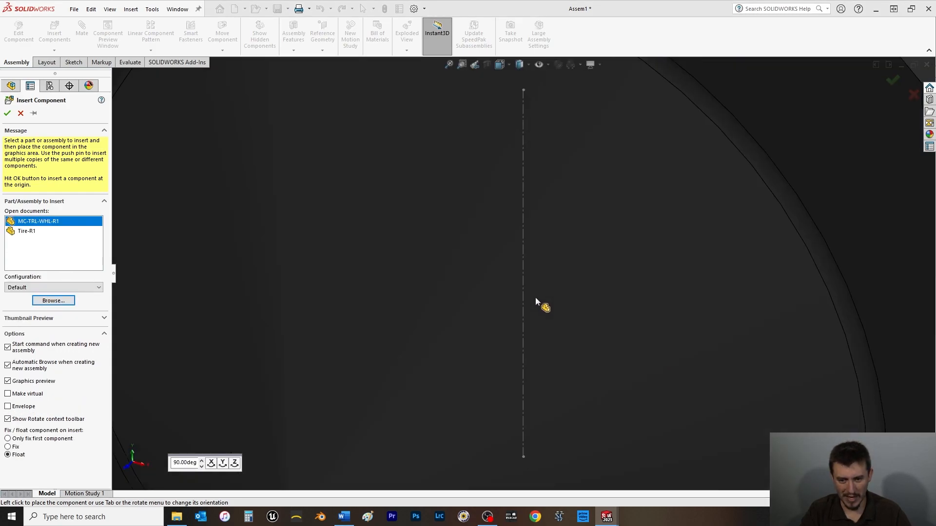
scroll(535, 297, up, 10)
click(399, 281)
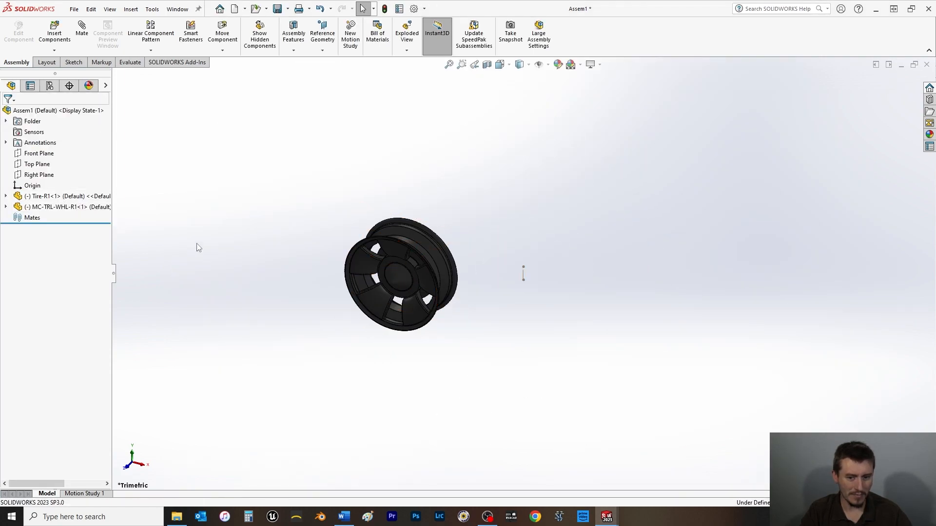
click(32, 176)
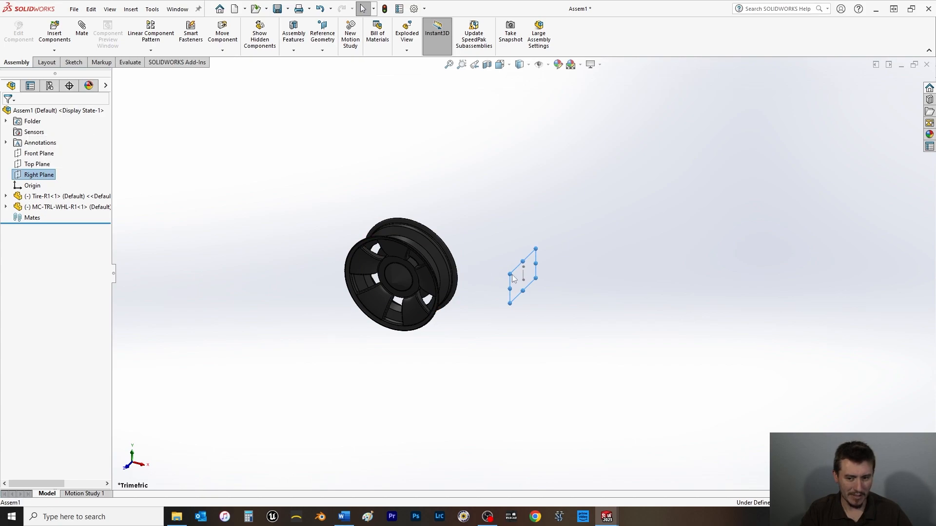
click(44, 196)
drag(522, 274, 698, 317)
click(572, 330)
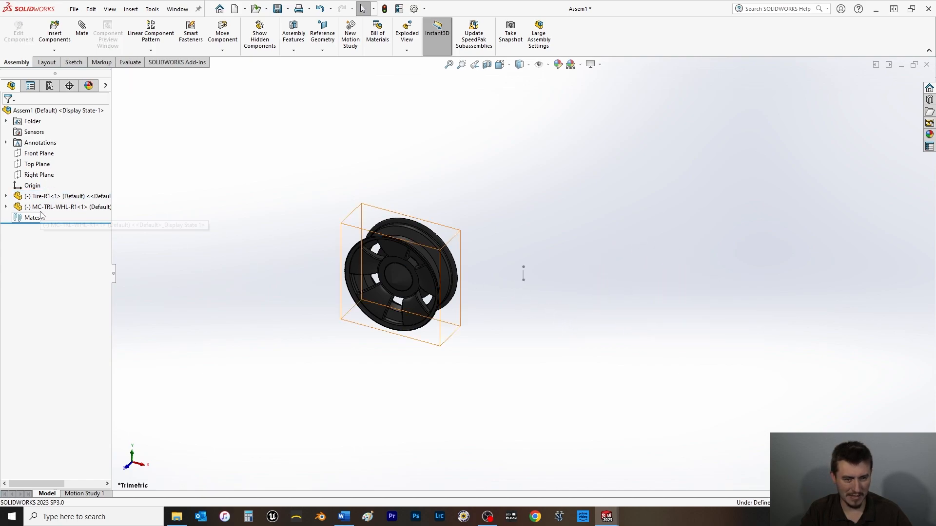
right_click(46, 197)
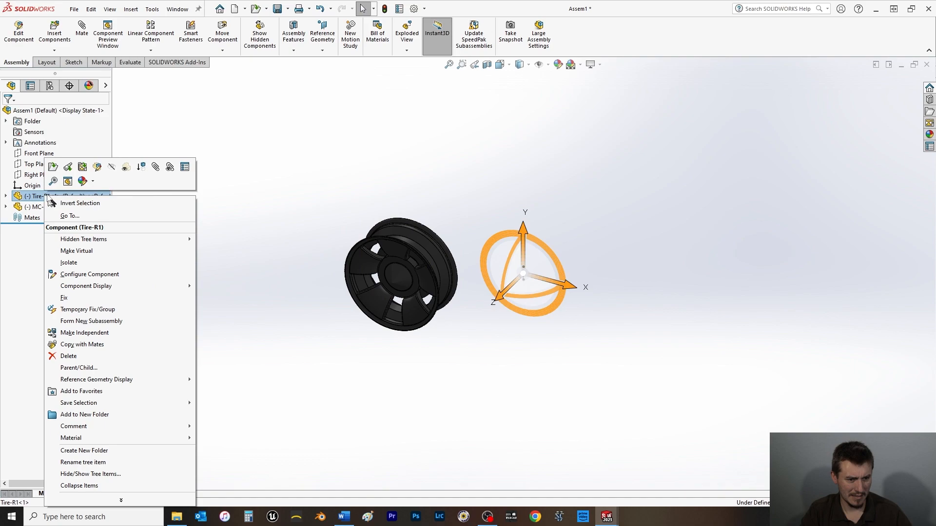
click(329, 240)
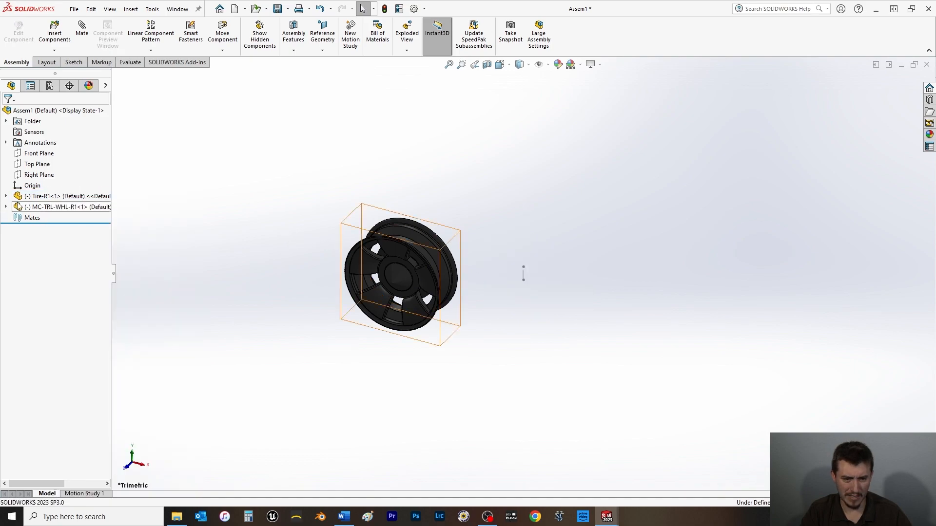
Step: Mate the wheel's Right Plane coincident with the assembly's Right Plane
click(31, 176)
click(5, 207)
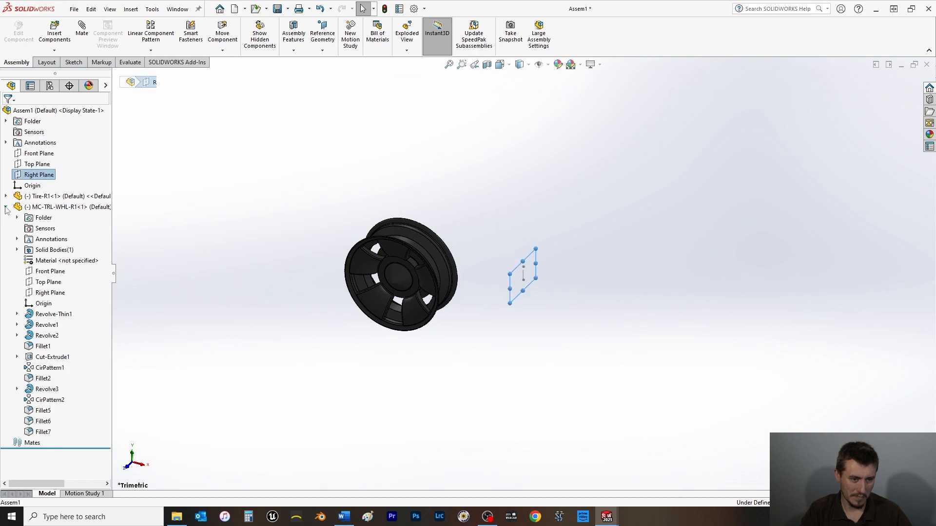
ctrl+click(50, 293)
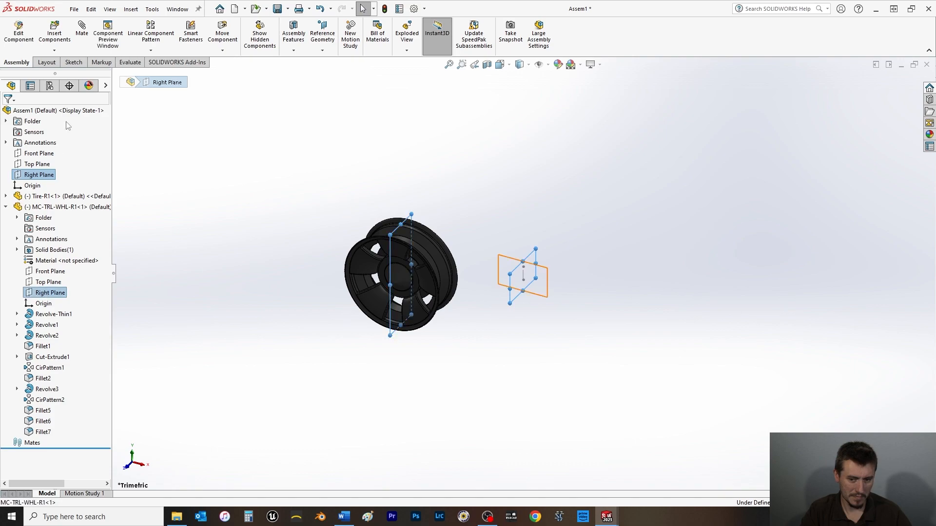
click(82, 30)
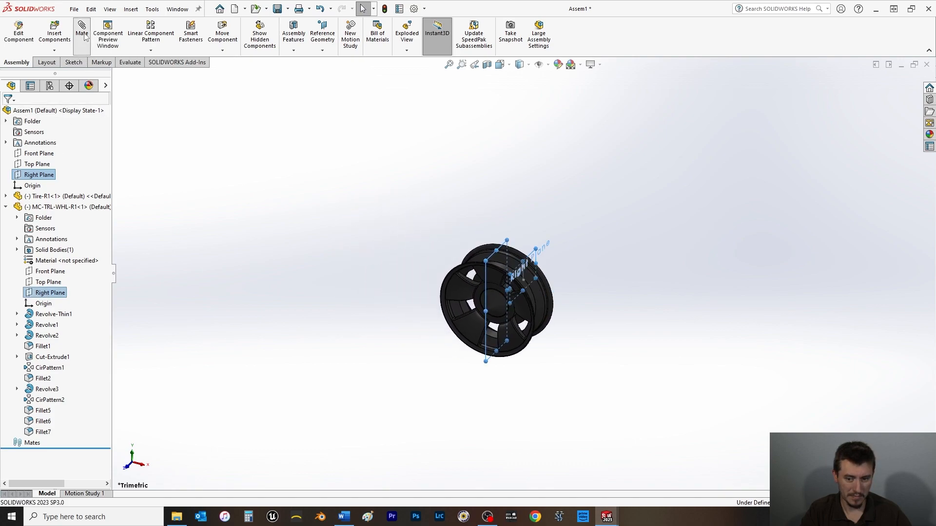
click(8, 113)
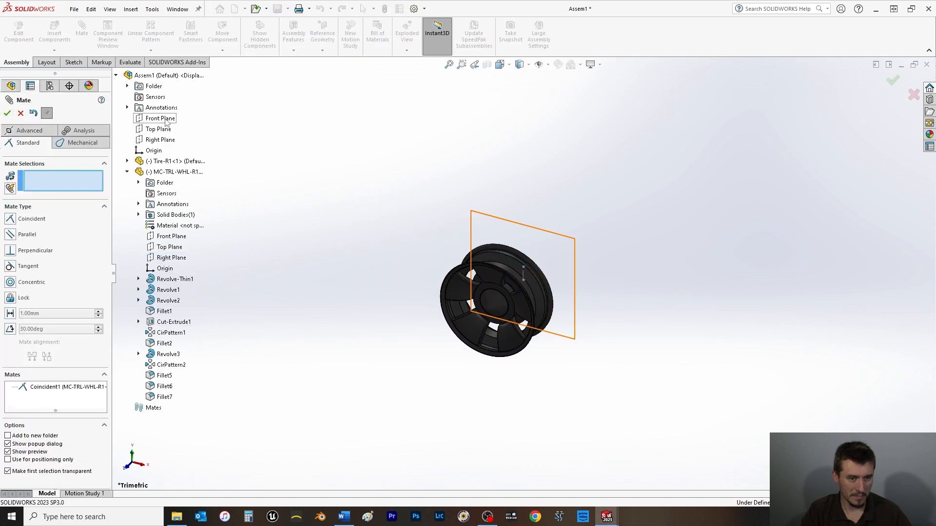
Step: Mate the wheel's Front Plane and Top Plane coincident with the assembly's Front Plane and Top Plane
click(166, 121)
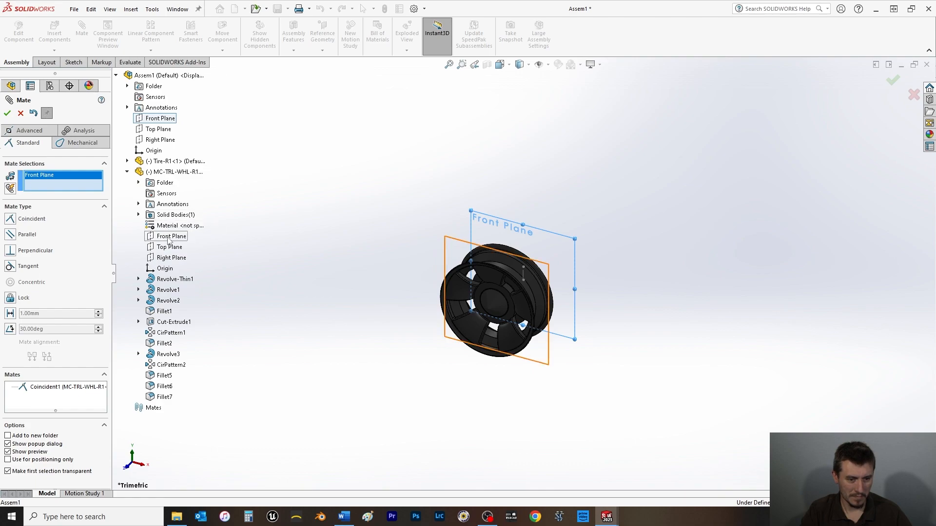
click(167, 238)
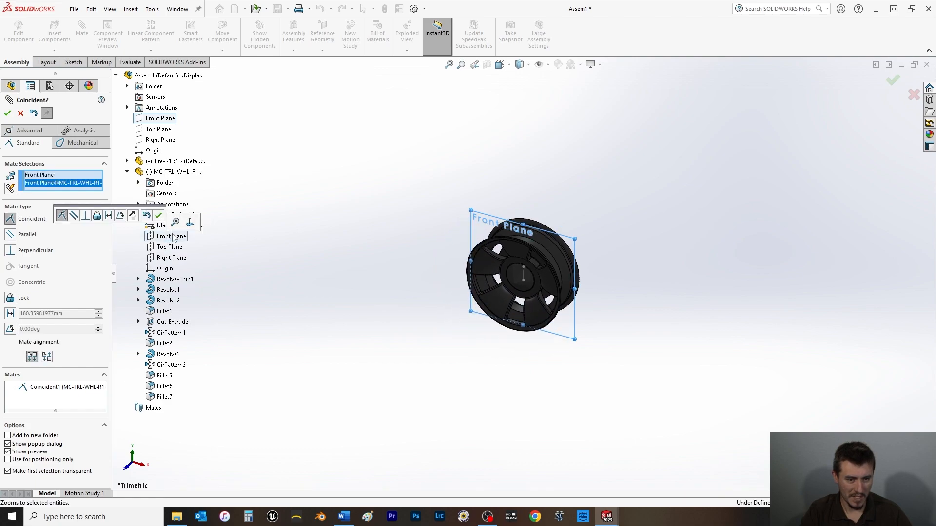
click(8, 113)
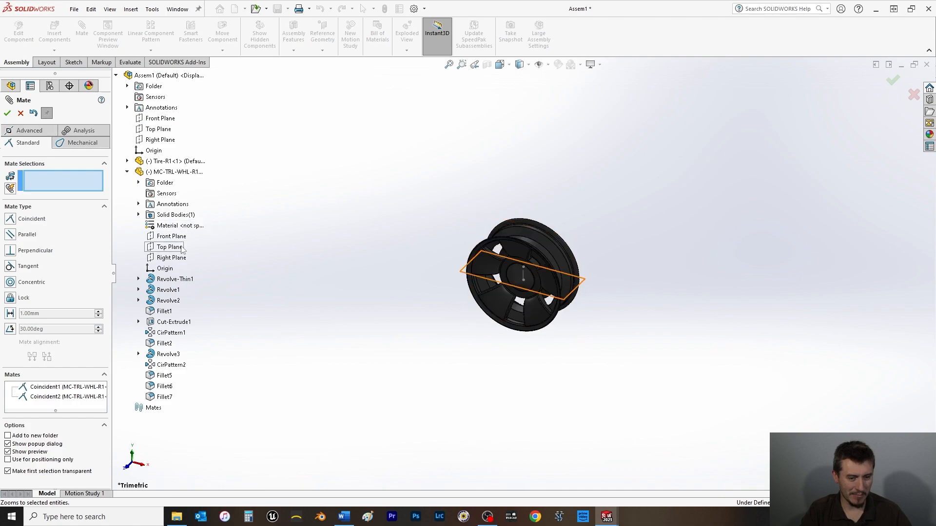
click(159, 129)
click(169, 247)
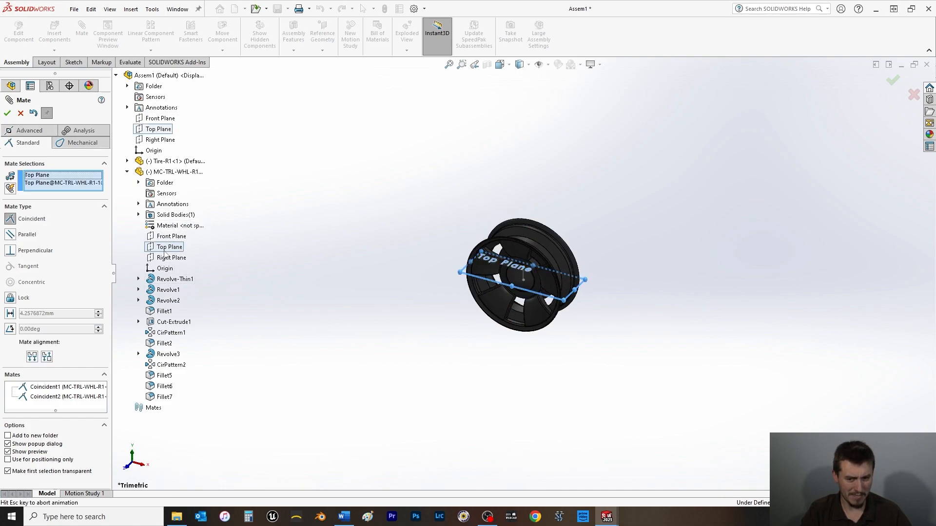
click(7, 113)
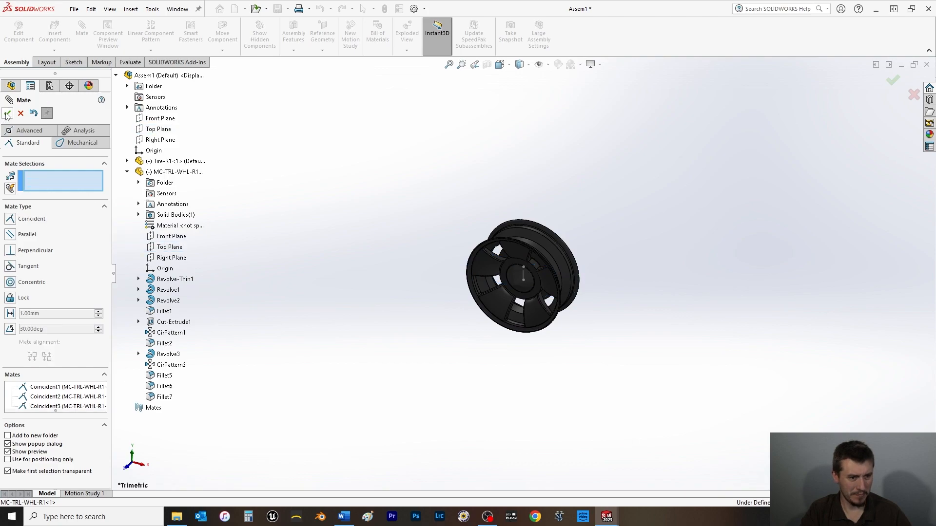
click(7, 113)
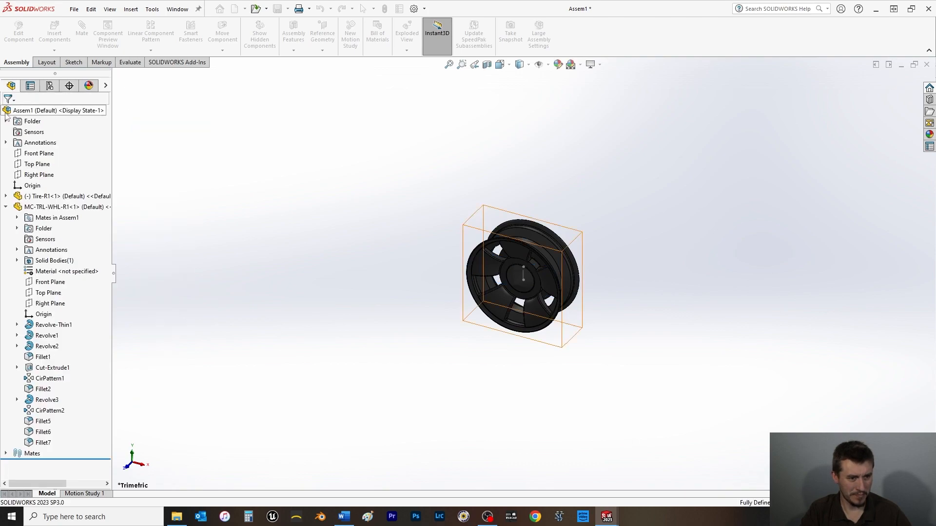
Step: Mate the Right Plane of the Tire-R1 component coincident with the assembly's Right Plane
click(6, 207)
click(6, 218)
click(6, 196)
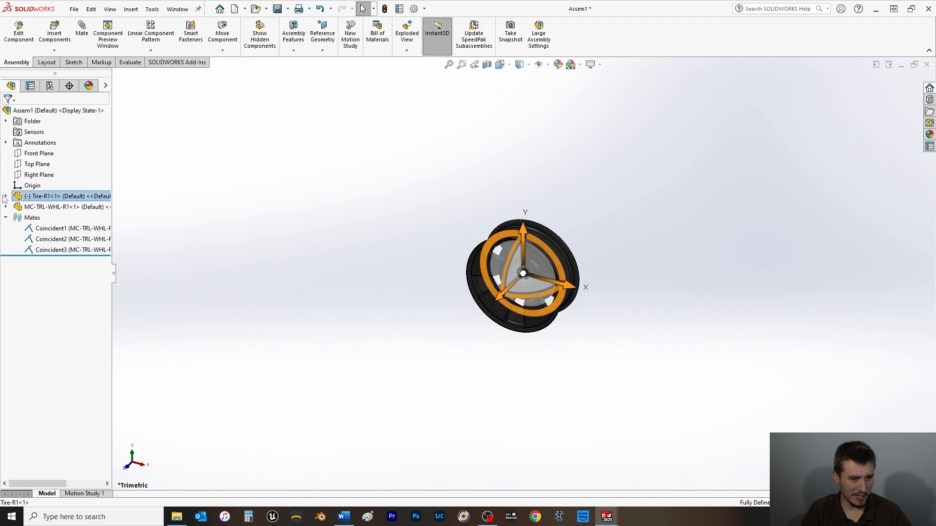
click(5, 196)
click(49, 271)
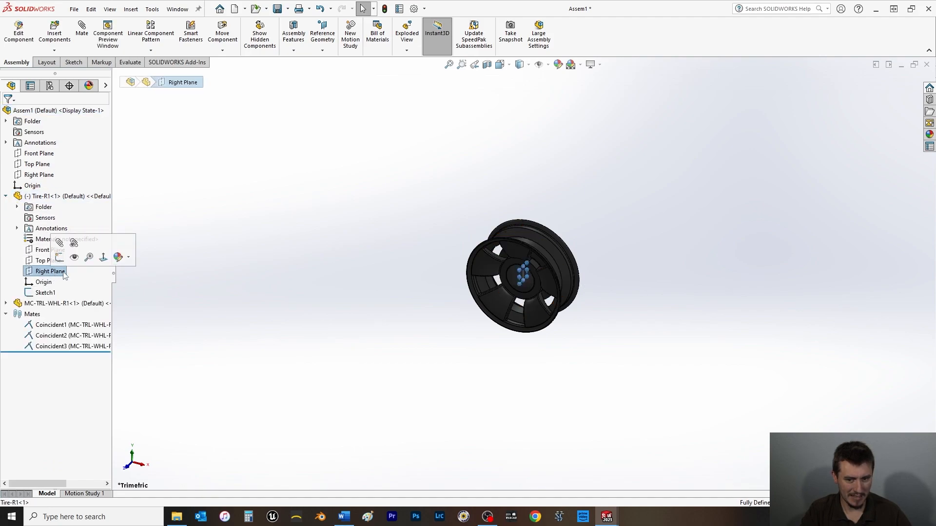
ctrl+click(34, 175)
click(81, 30)
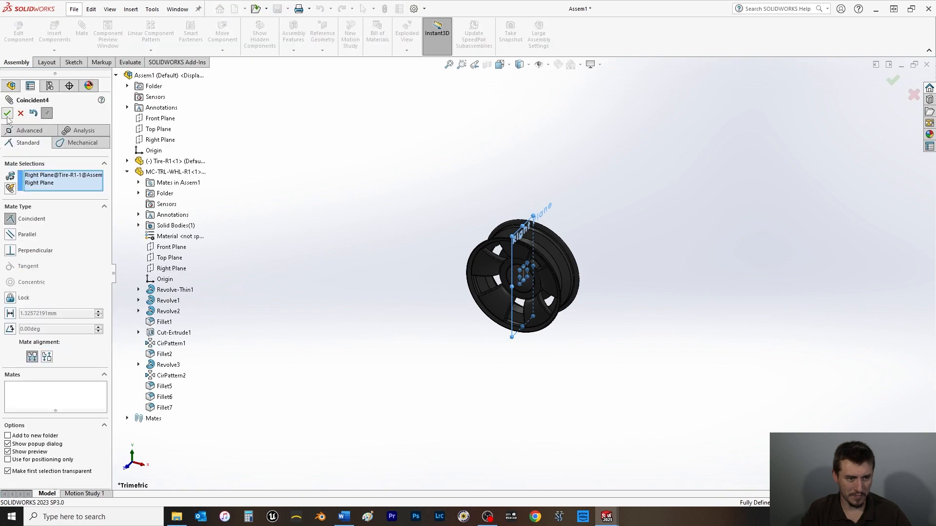
click(8, 114)
click(158, 129)
click(169, 258)
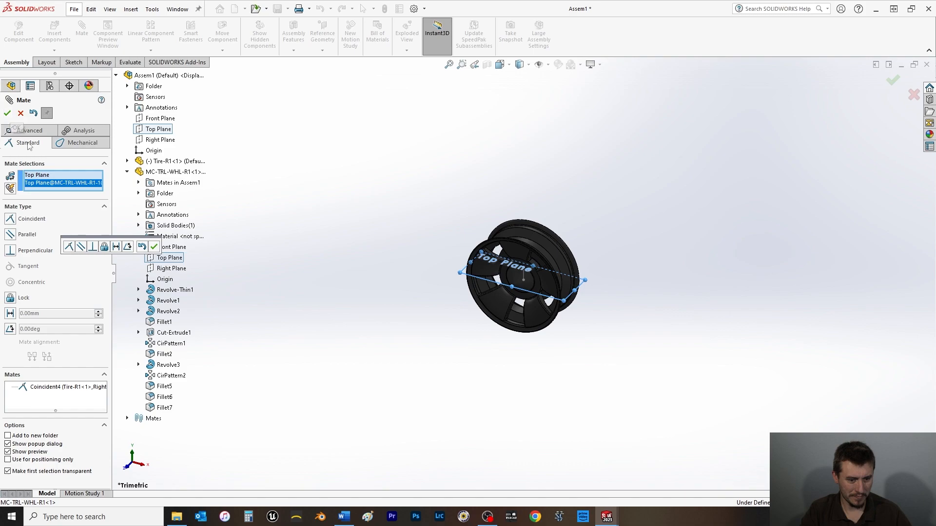
click(7, 113)
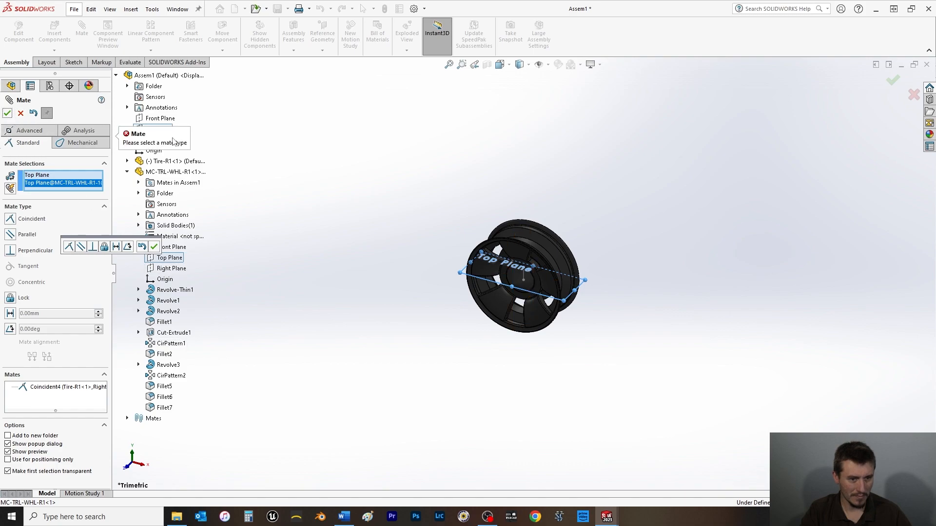
click(20, 114)
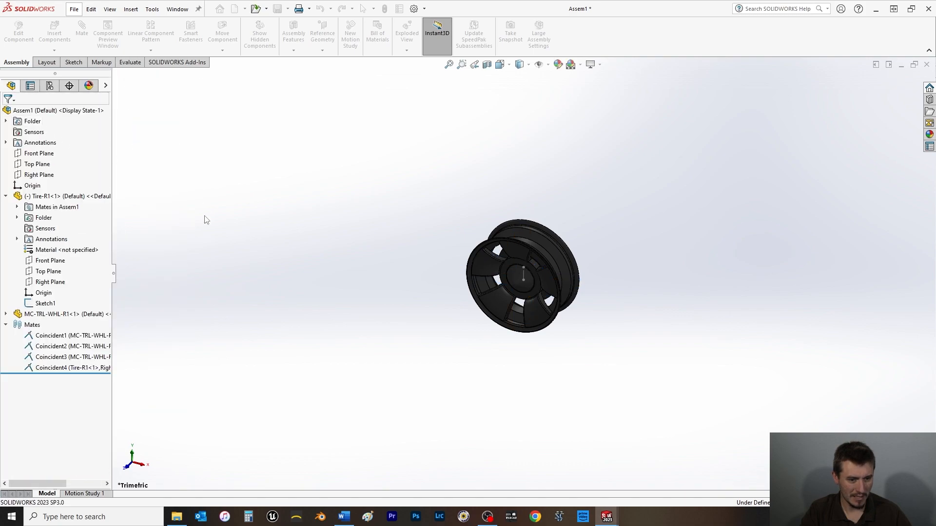
Step: Mate the Top Plane of the Tire-R1 component coincident with the assembly's Top Plane
click(6, 314)
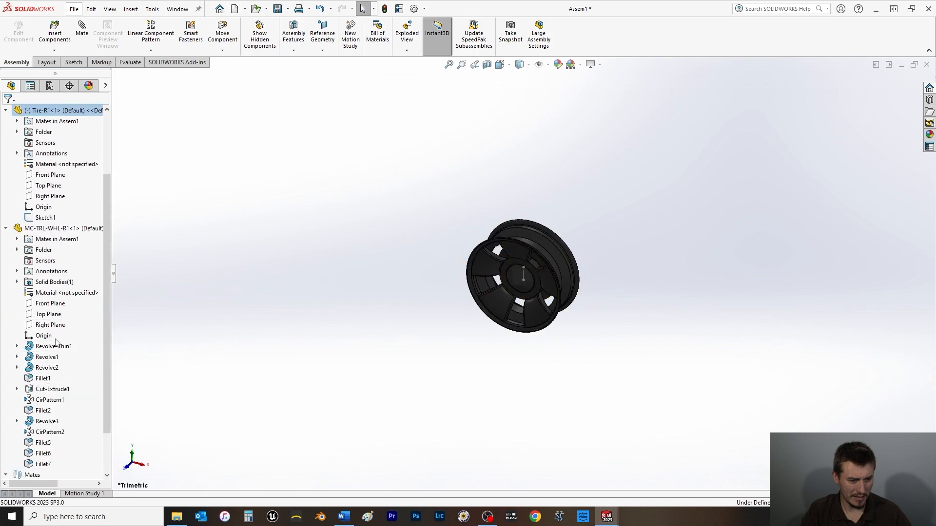
click(48, 314)
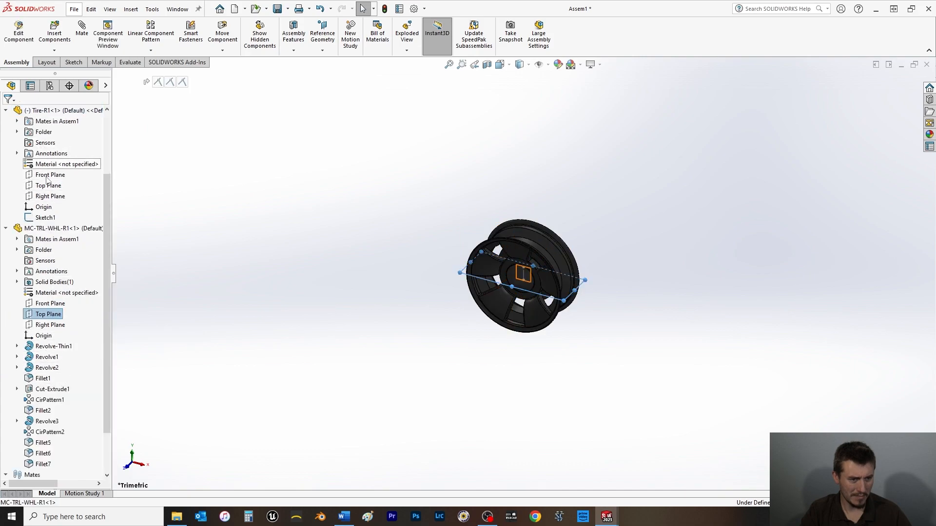
scroll(44, 175, up, 3)
ctrl+click(37, 164)
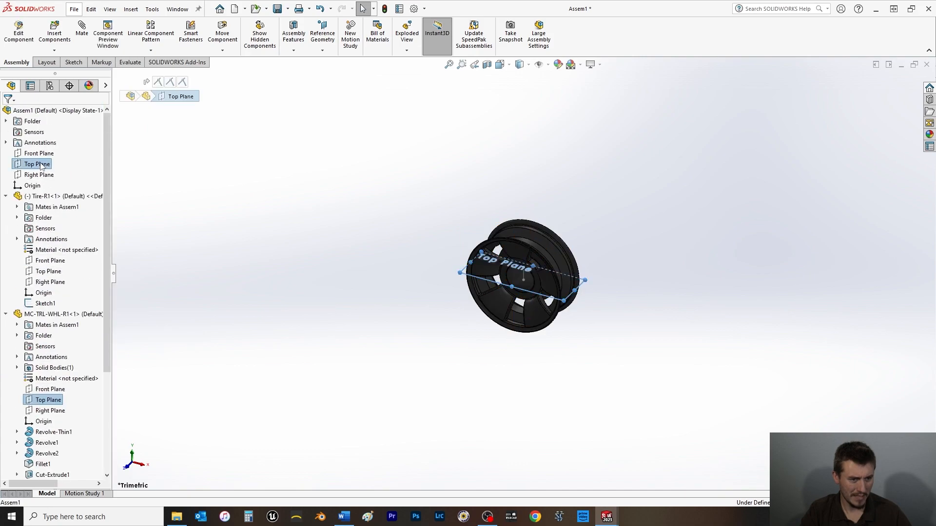
click(80, 32)
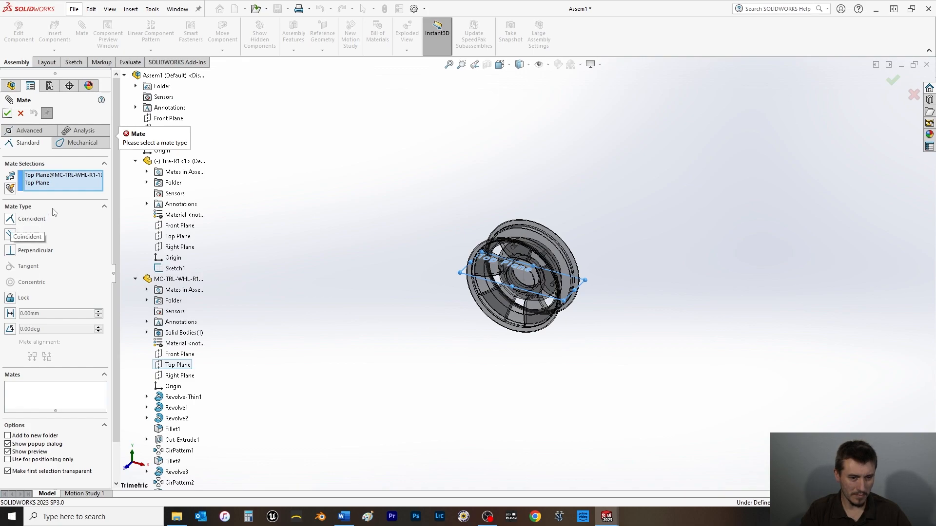
click(61, 177)
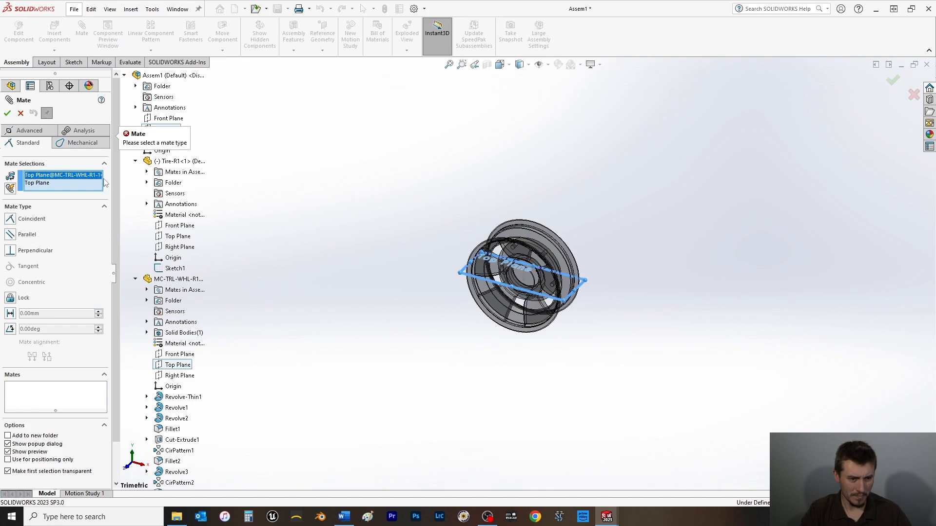
key(Delete)
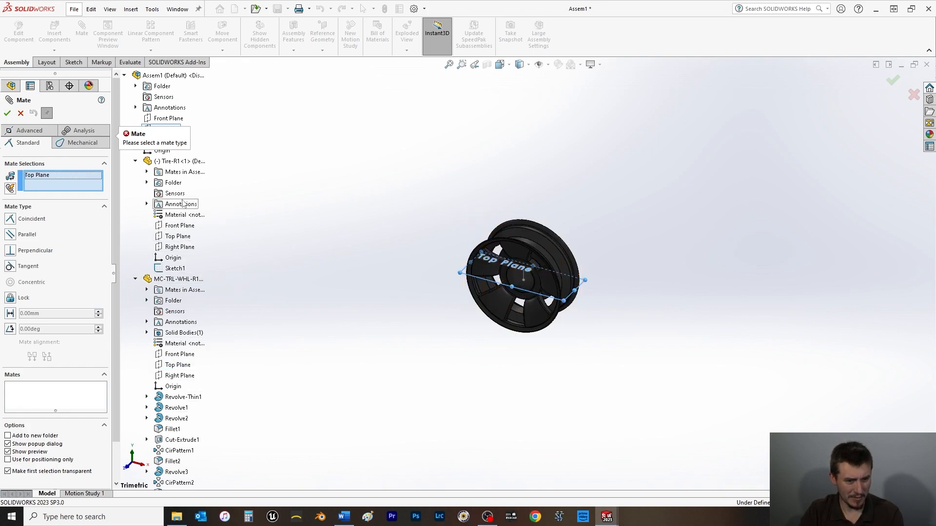
click(177, 237)
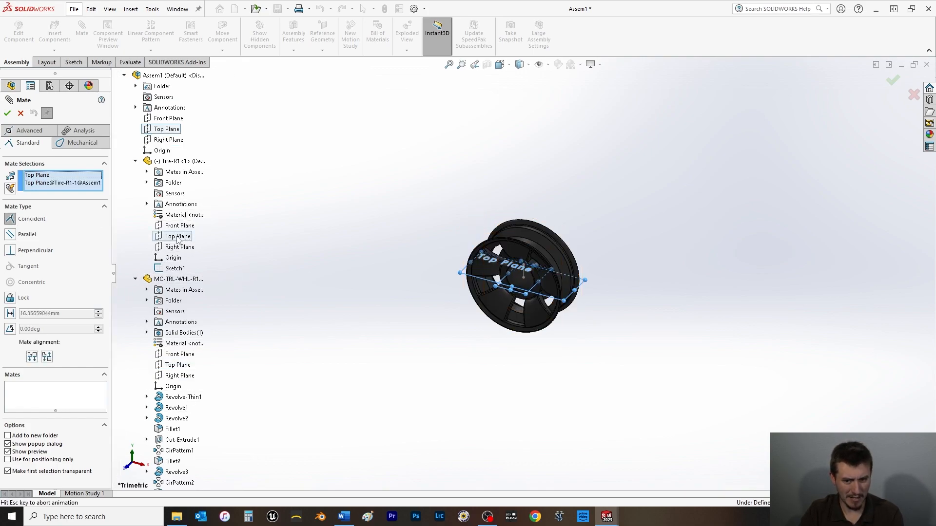
click(8, 113)
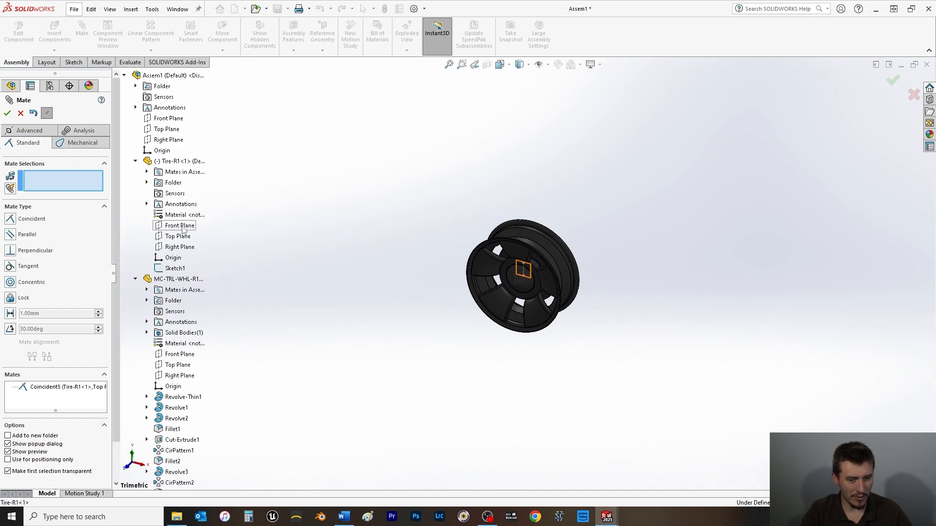
Step: Add a coincident mate between the tire component's Right Plane and the assembly's Right Plane, and finish mating
click(179, 248)
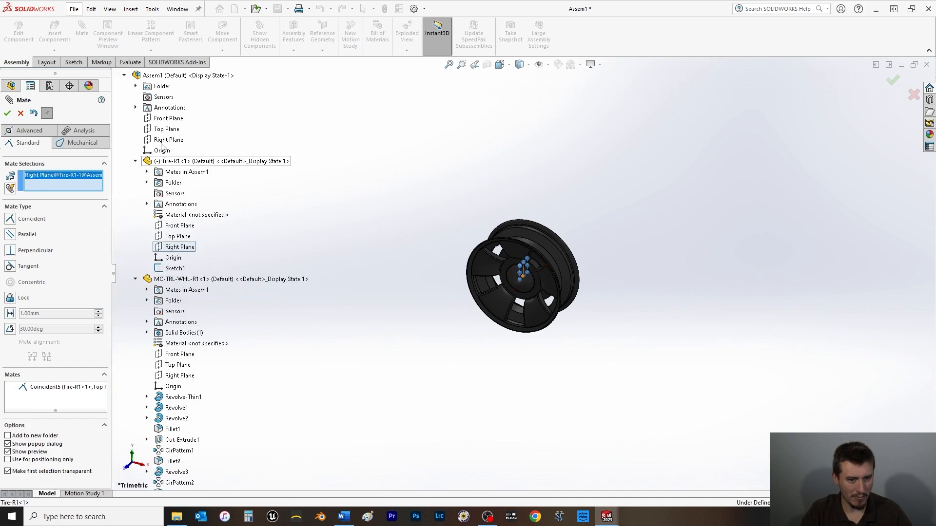
click(168, 140)
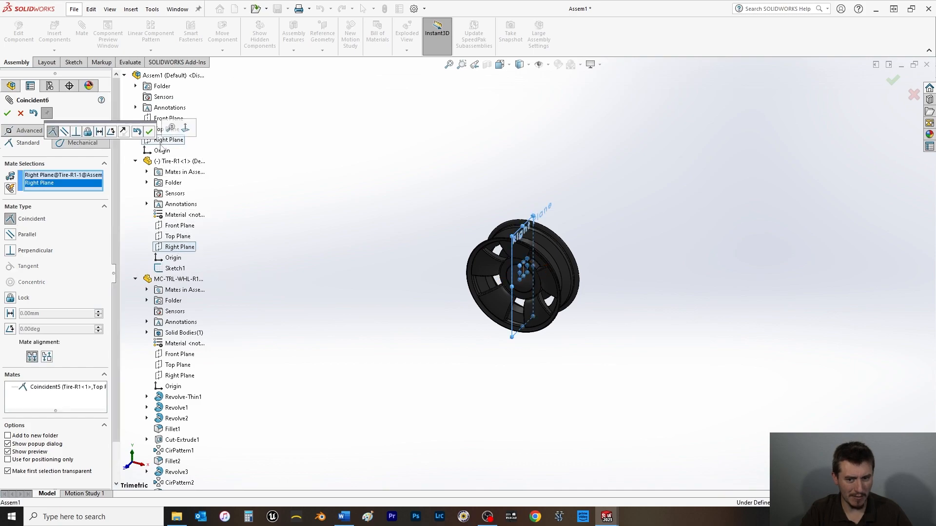
click(8, 113)
click(8, 113)
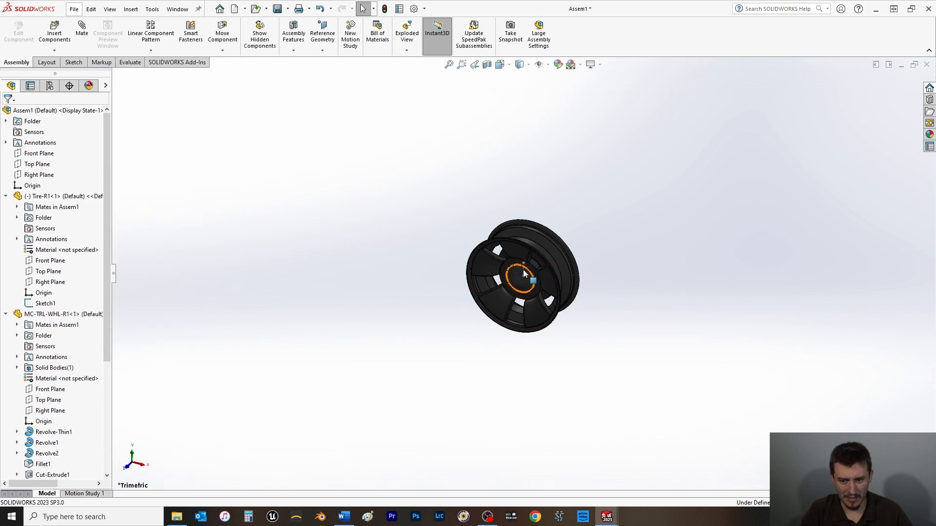
Step: Save the assembly as Assem1 in the Tire folder under Wheel & Tire
key(ctrl+s)
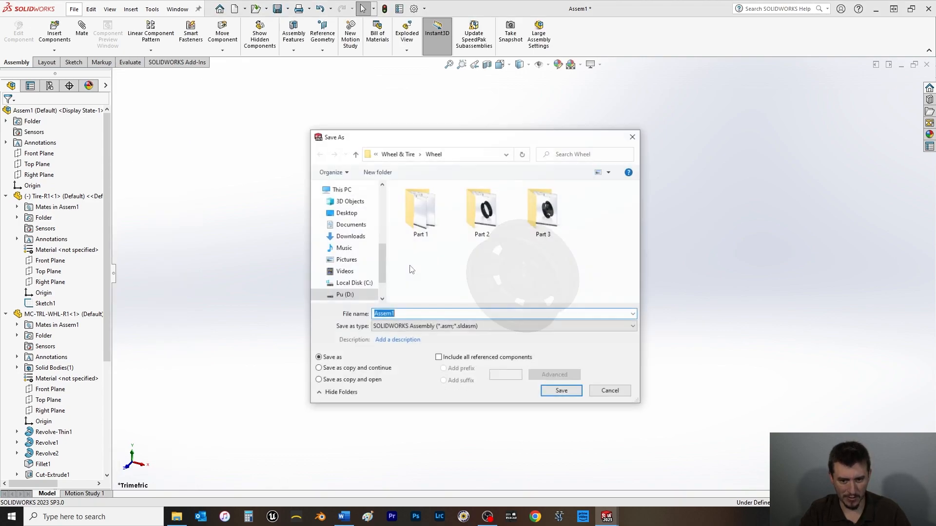
click(398, 154)
double_click(411, 200)
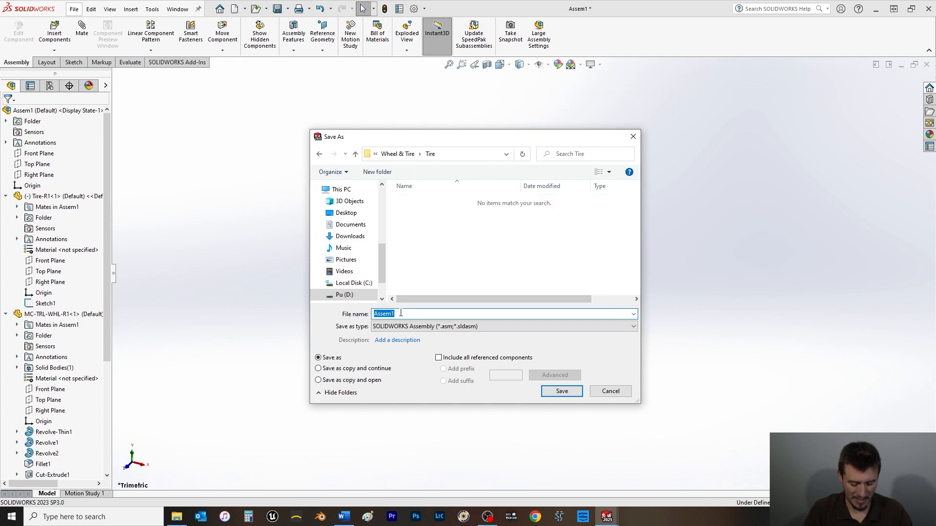
click(561, 392)
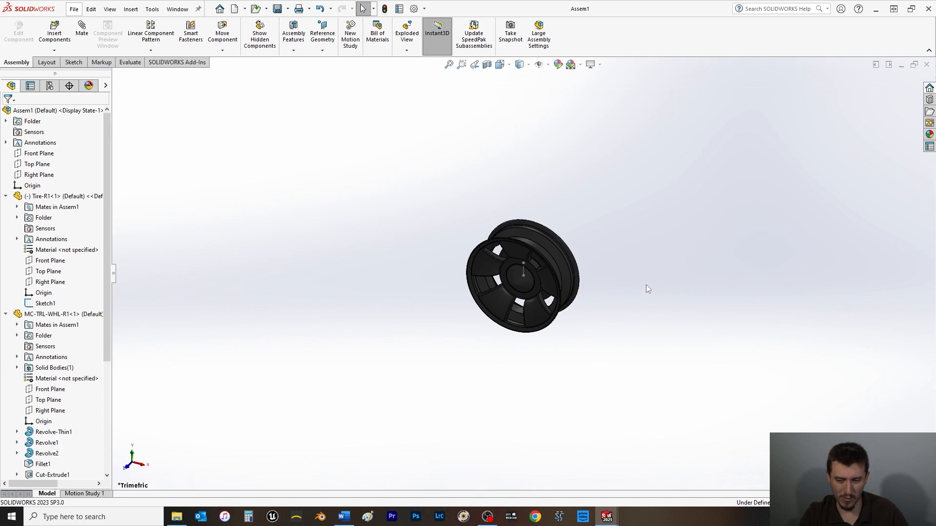
Step: Switch to the Tire-R1 part window and delete its existing centerline sketch
click(41, 284)
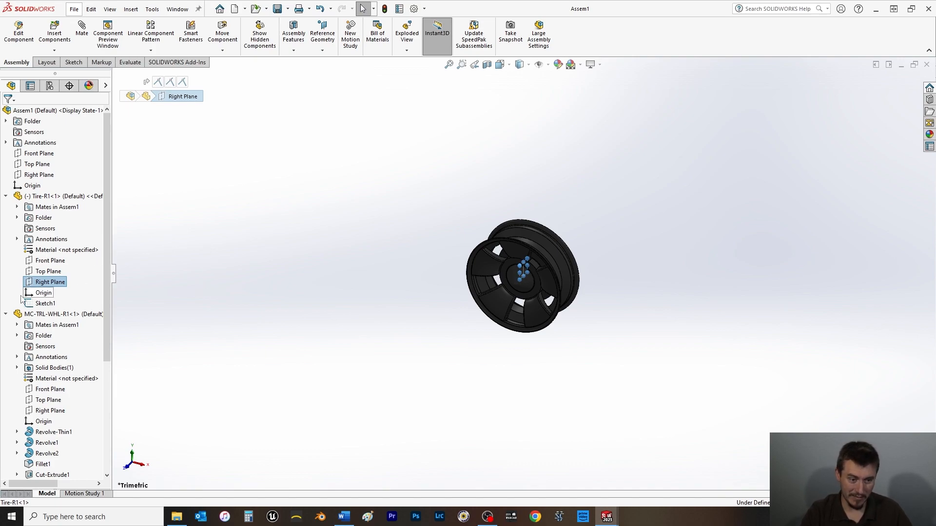
click(283, 279)
key(space)
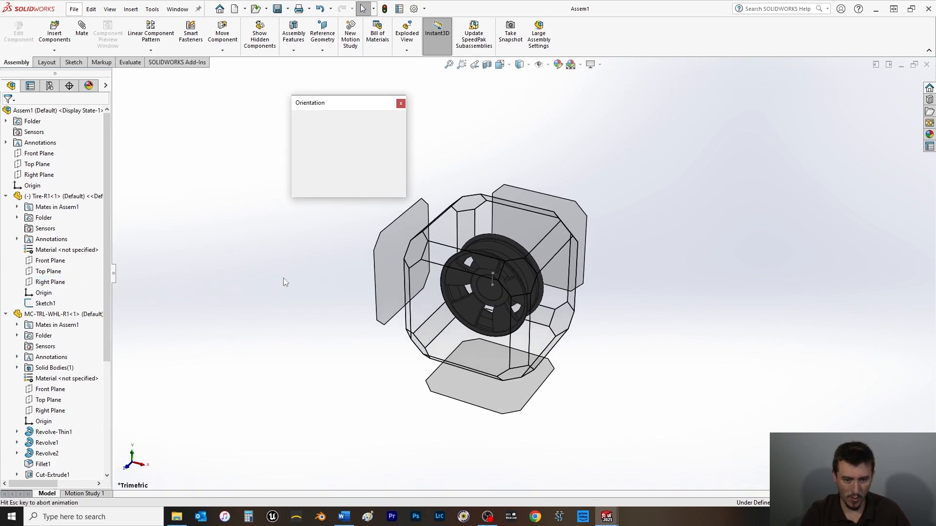
click(327, 148)
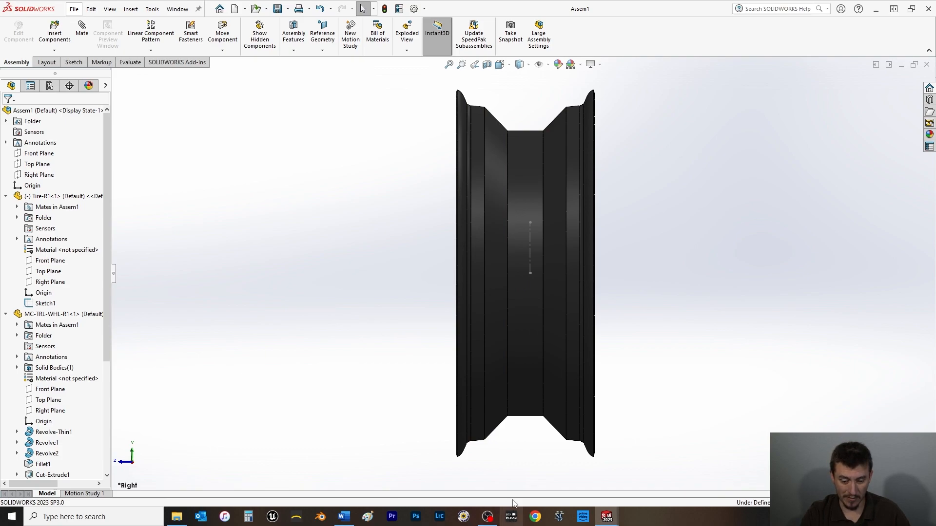
mouse_move(607, 516)
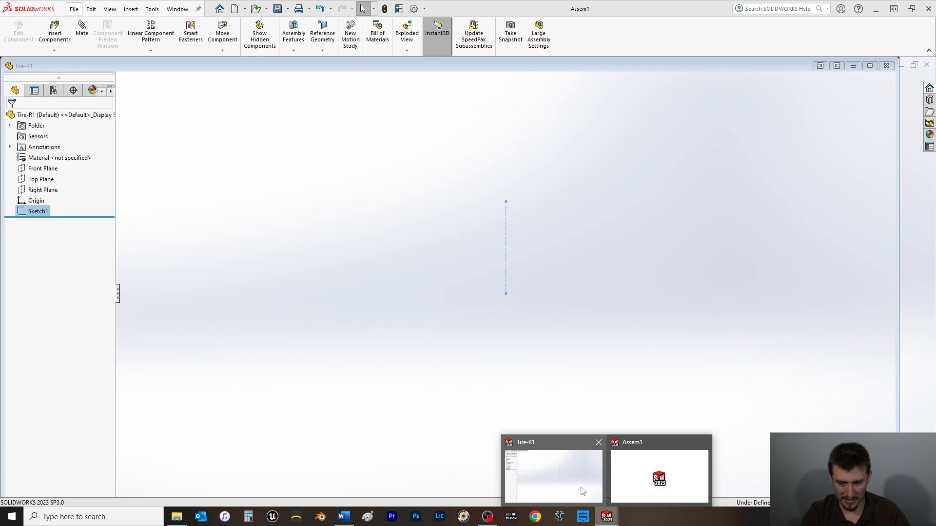
click(583, 492)
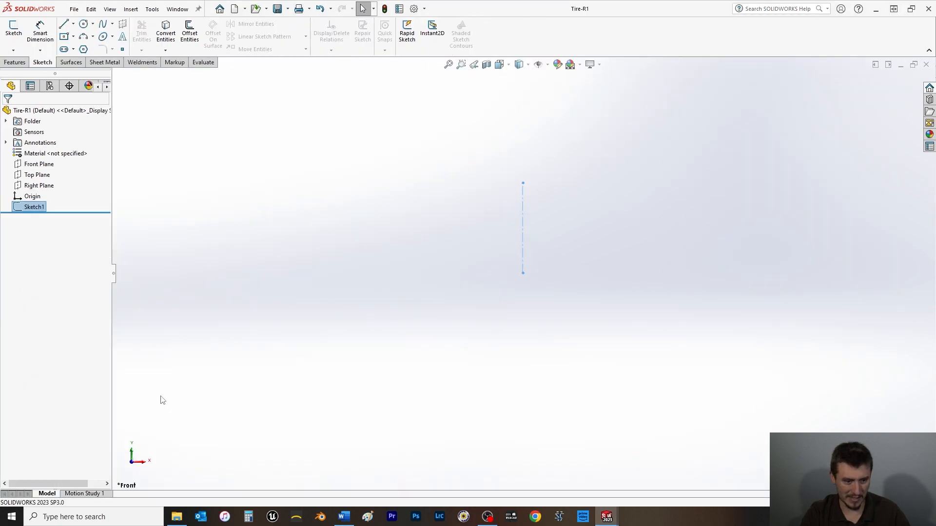
key(Delete)
click(528, 210)
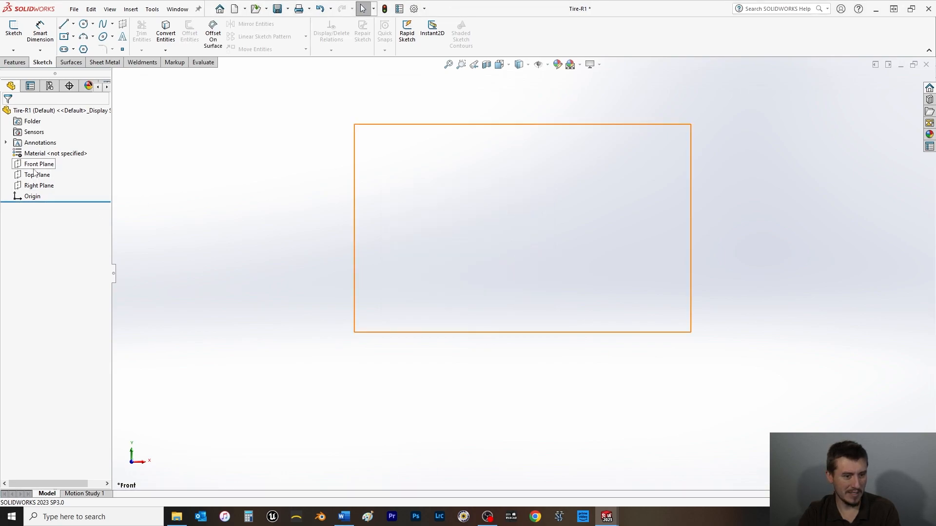
Step: Sketch a vertical centerline upward from the origin on the Right Plane of the tire part and close the sketch
click(39, 186)
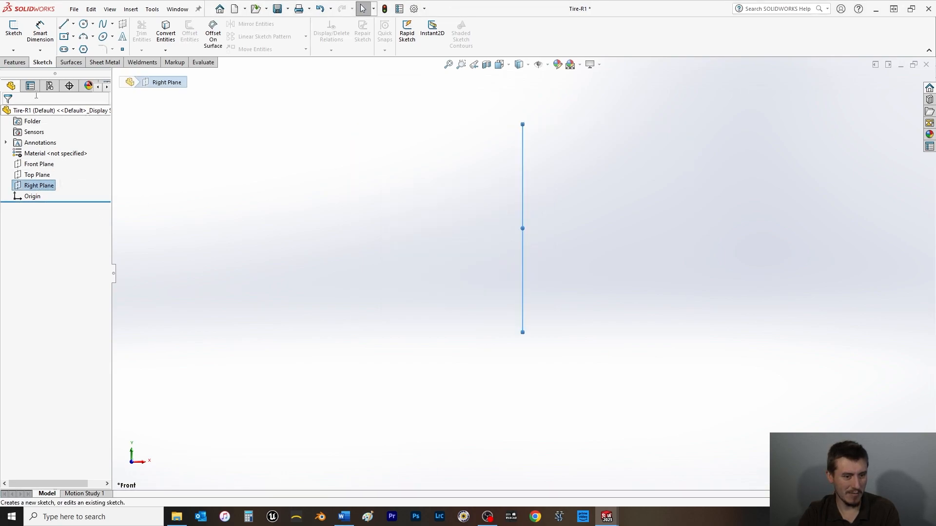
click(15, 32)
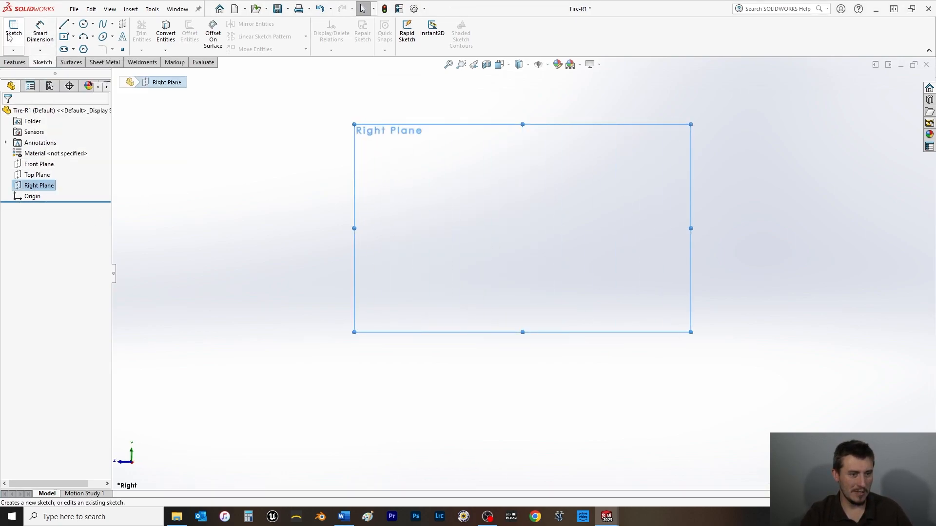
click(73, 25)
click(85, 32)
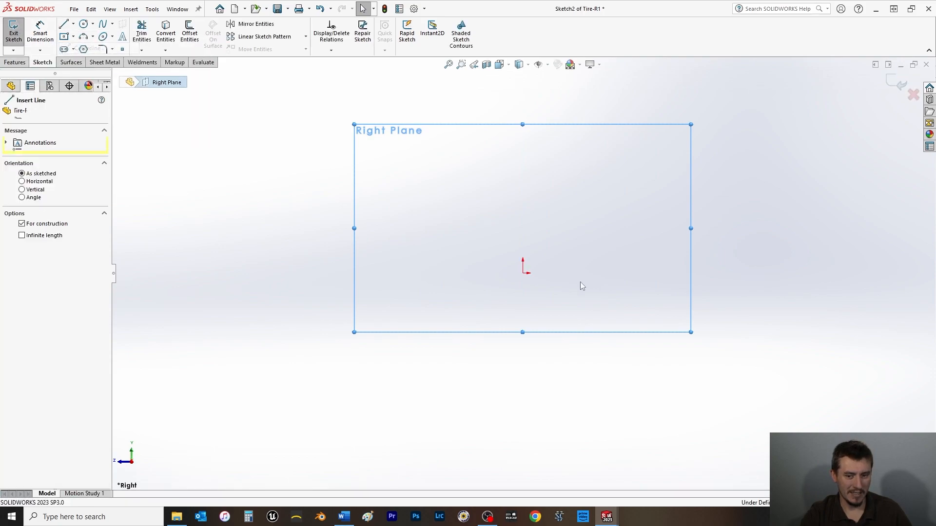
click(523, 273)
click(522, 148)
right_click(481, 159)
click(493, 162)
click(13, 32)
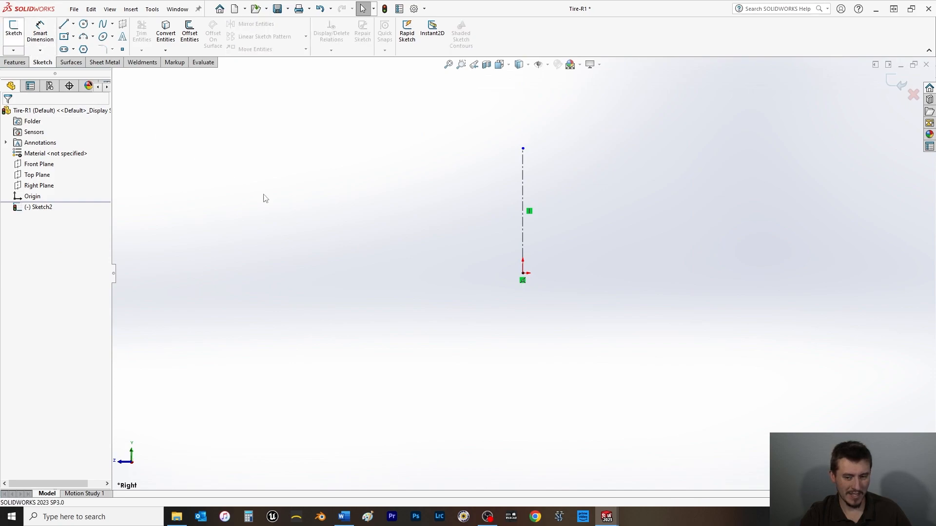
Step: Save the tire part, return to the Assem1 window and rebuild the assembly with the changed part
key(ctrl+s)
key(space)
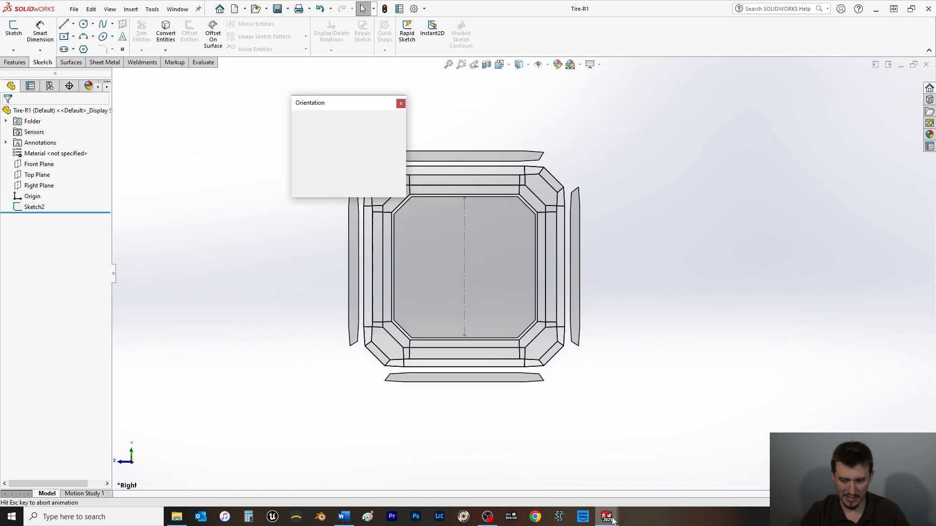
click(674, 265)
mouse_move(606, 515)
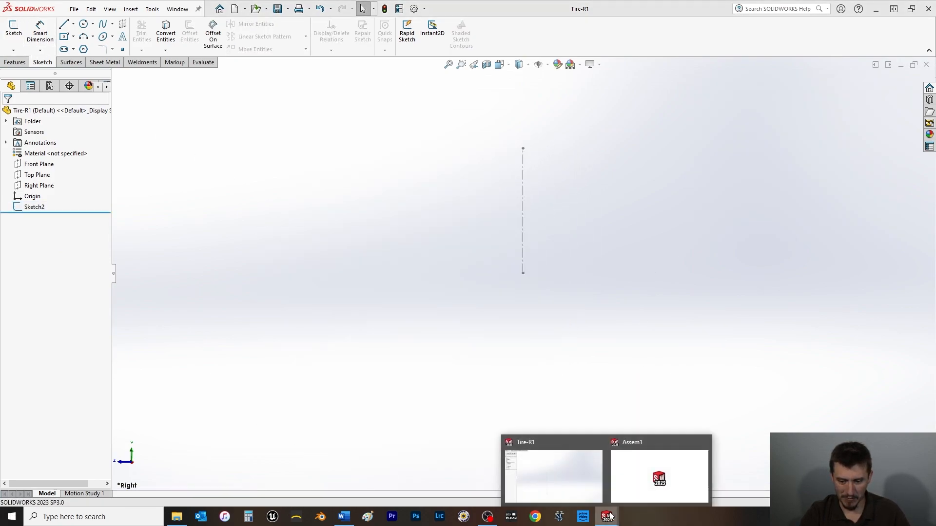
click(645, 482)
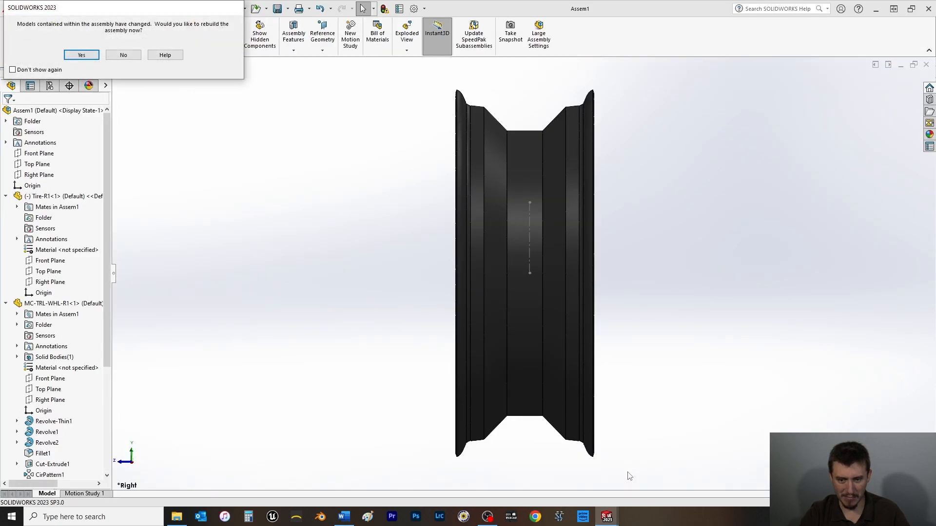
click(82, 54)
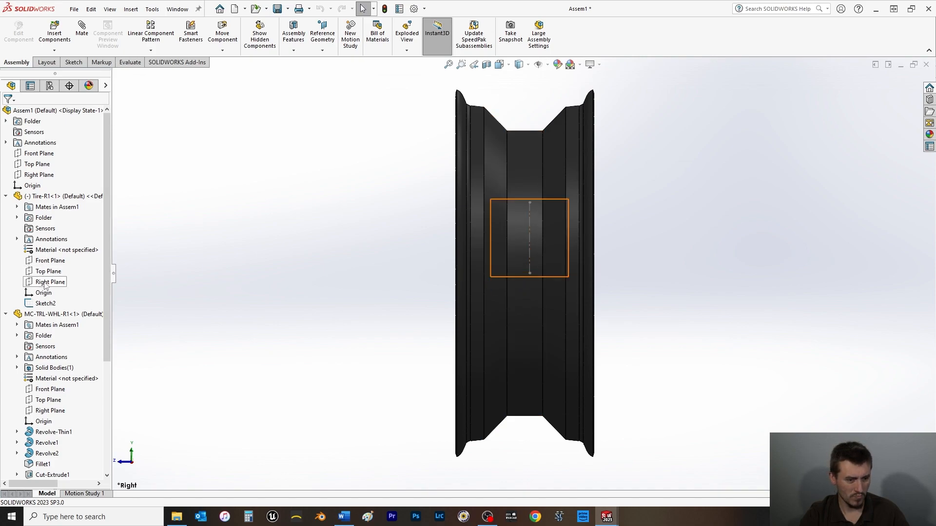
click(47, 303)
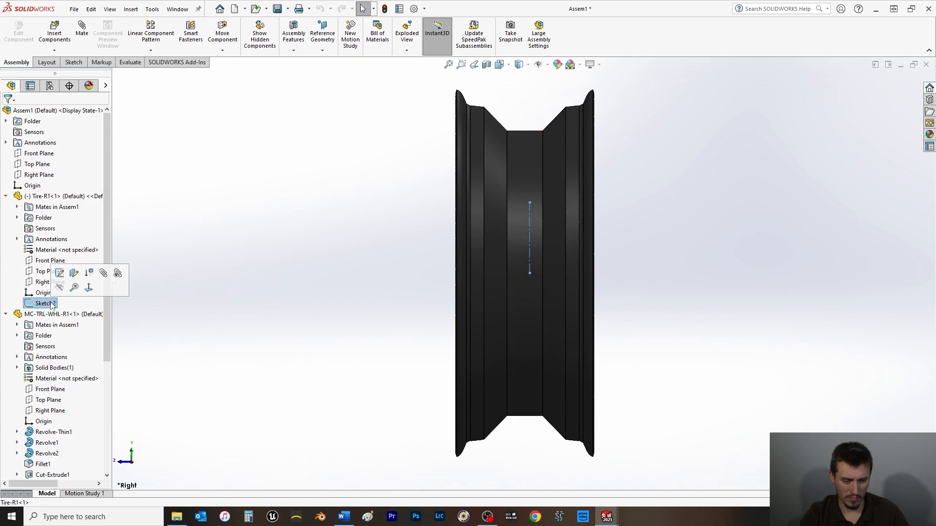
click(60, 274)
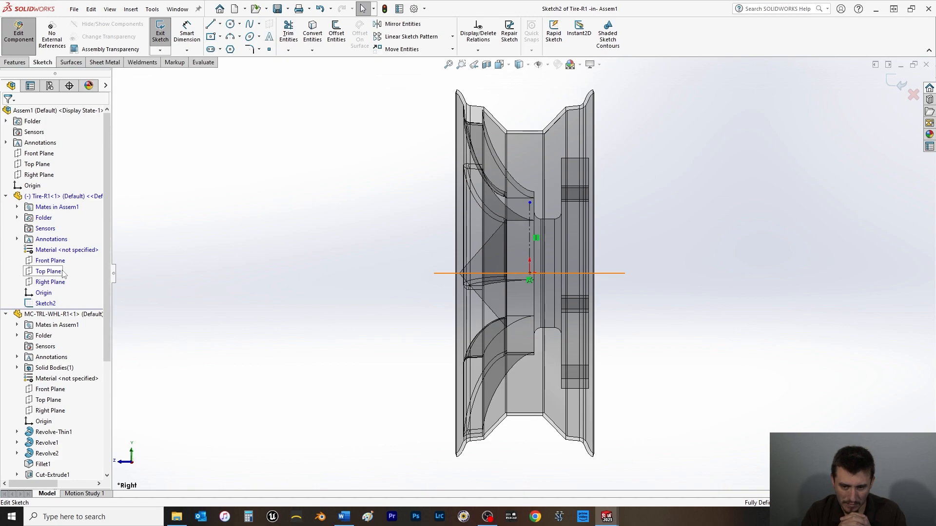
mouse_move(495, 307)
middle_down()
mouse_move(500, 332)
mouse_move(515, 333)
middle_up()
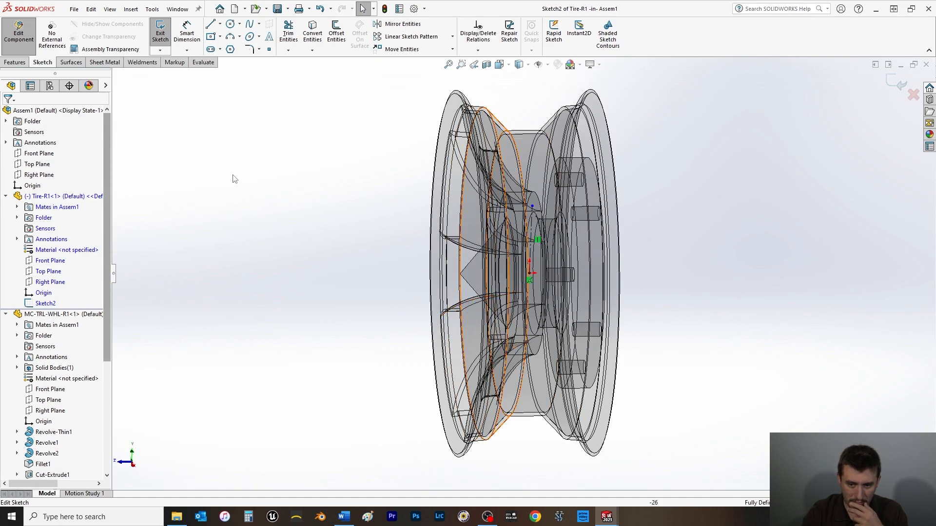
click(160, 34)
click(20, 39)
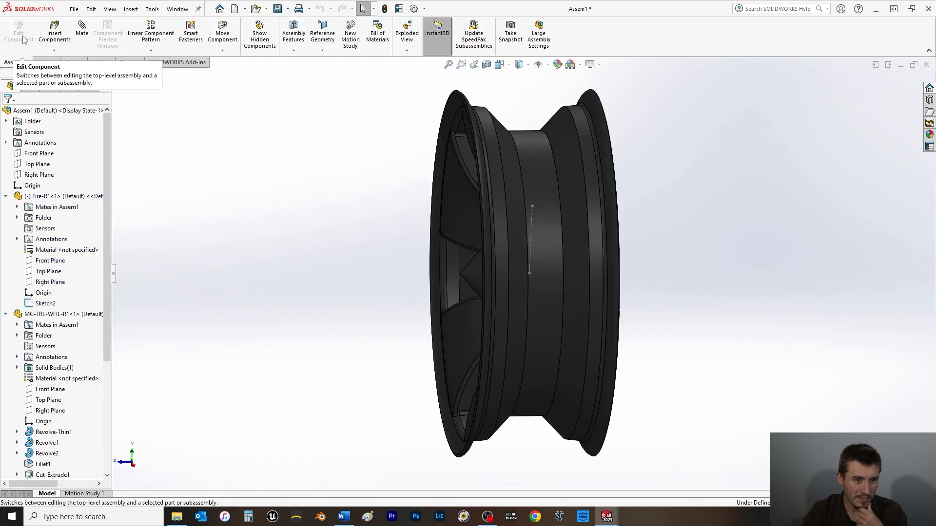
Step: Open the wheel part from the assembly, examine its Outer Wheel M Sketch from the Right view, and exit the sketch
right_click(493, 124)
click(497, 90)
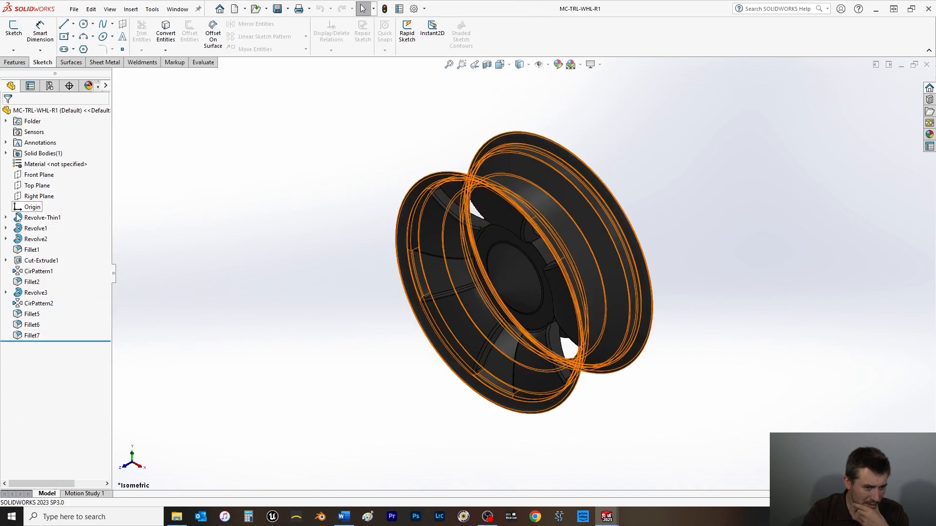
click(5, 217)
click(53, 228)
click(42, 200)
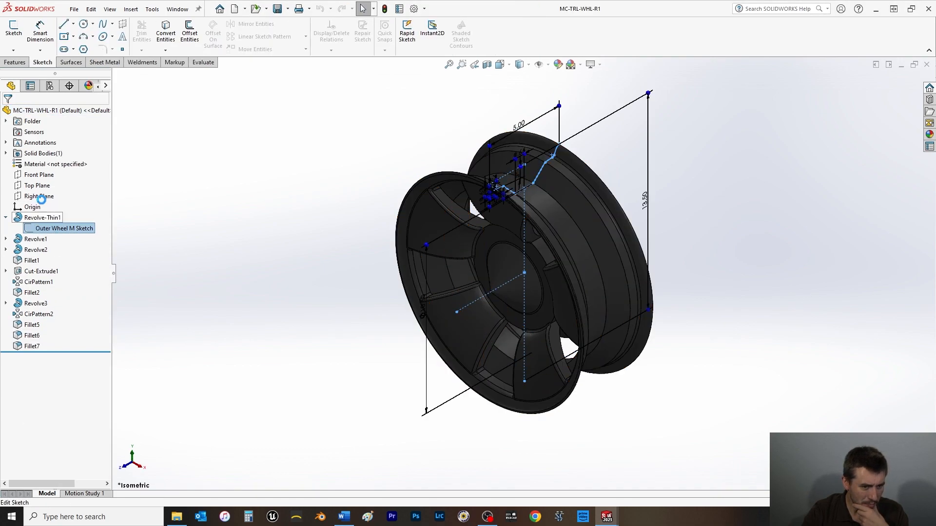
key(space)
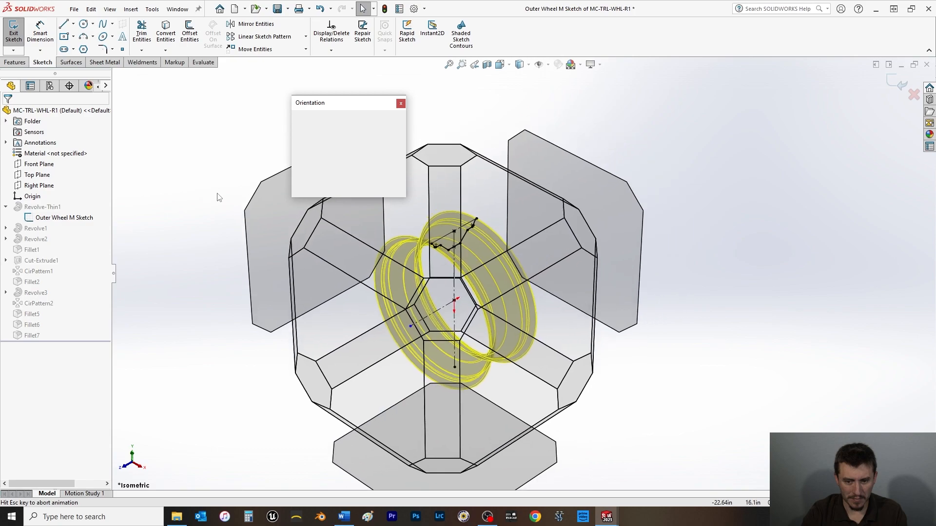
click(398, 162)
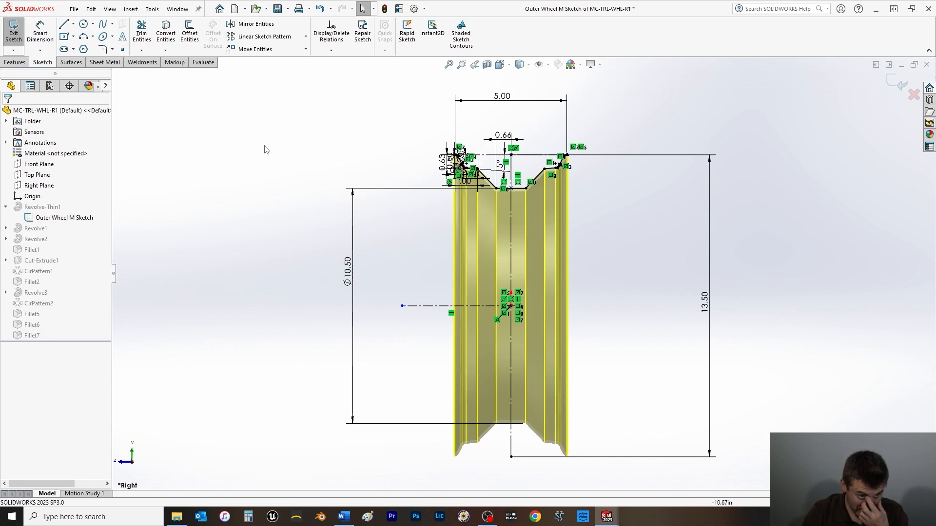
click(14, 36)
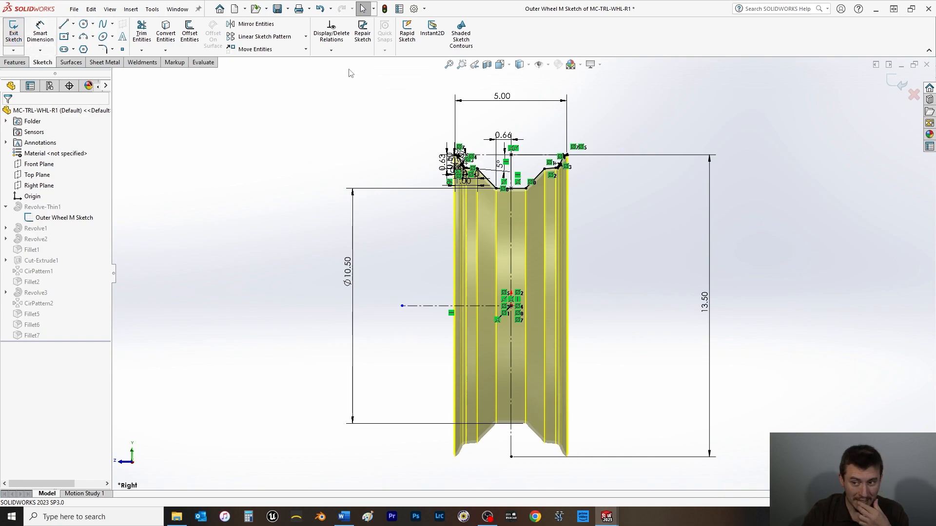
Step: Close the wheel part without saving, keep its changes in the assembly, and rebuild Assem1
click(926, 64)
click(486, 255)
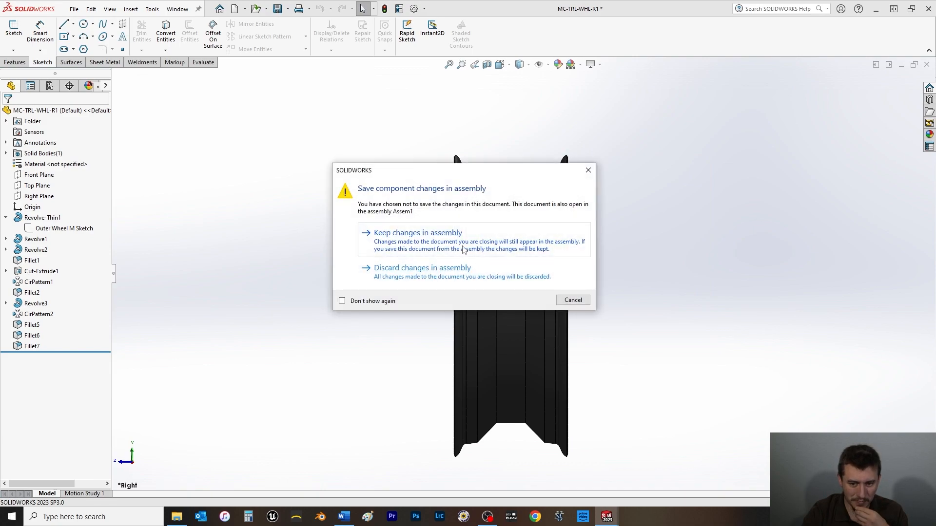
click(451, 242)
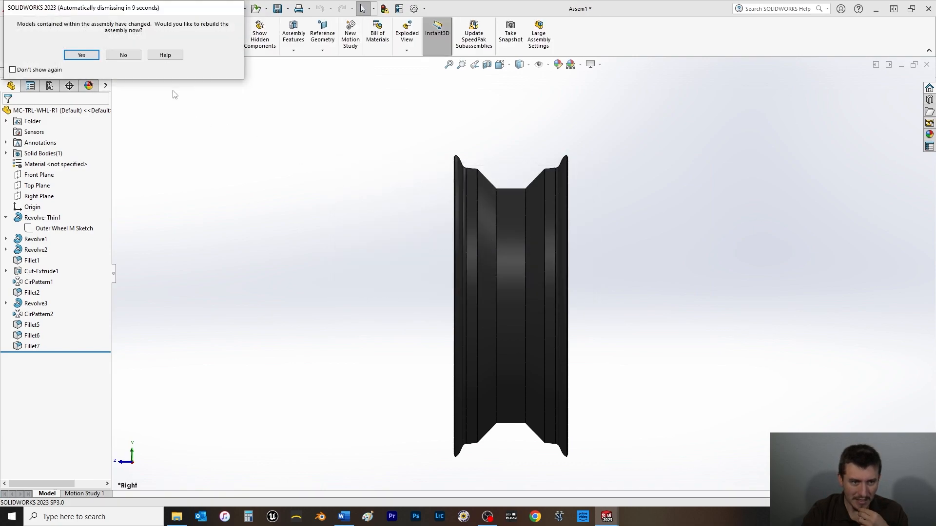
click(94, 55)
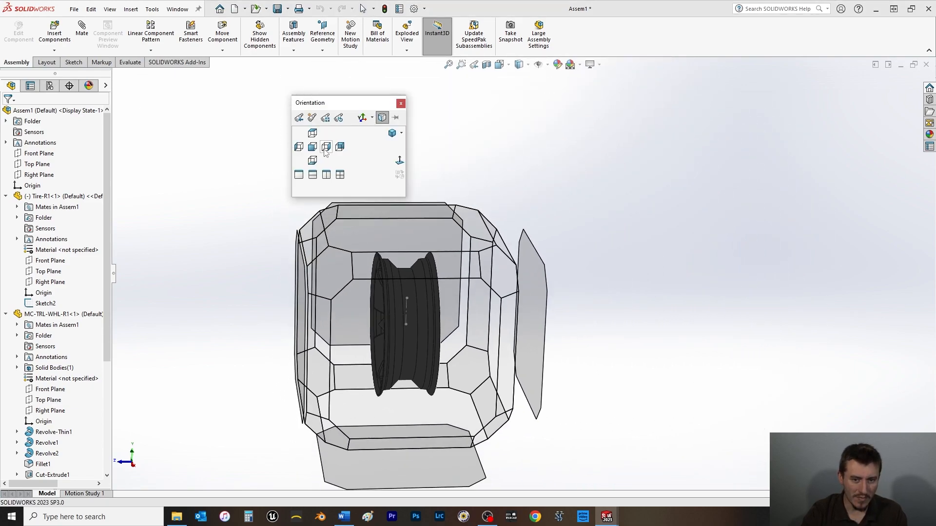
Step: Orient the assembly to the Right view and show the wheel's Outer Wheel M Sketch under Revolve-Thin1
click(324, 149)
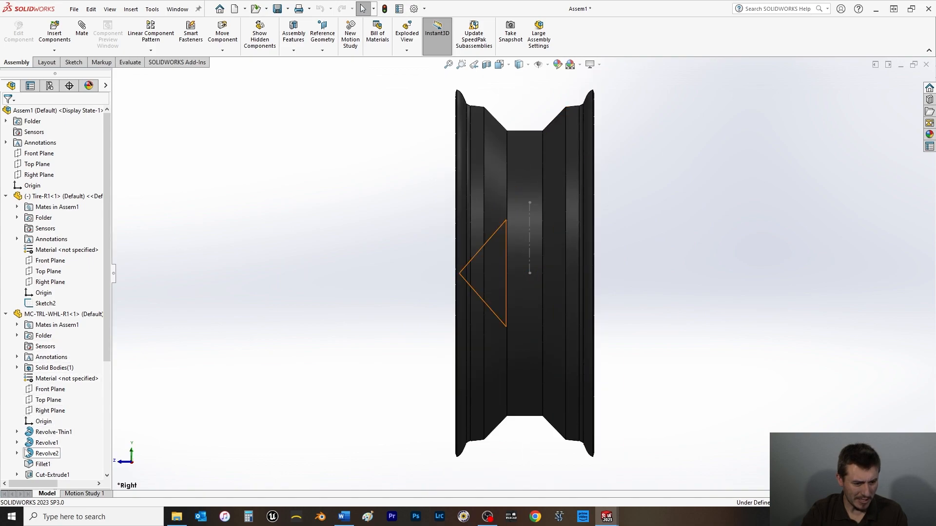
click(18, 432)
click(48, 443)
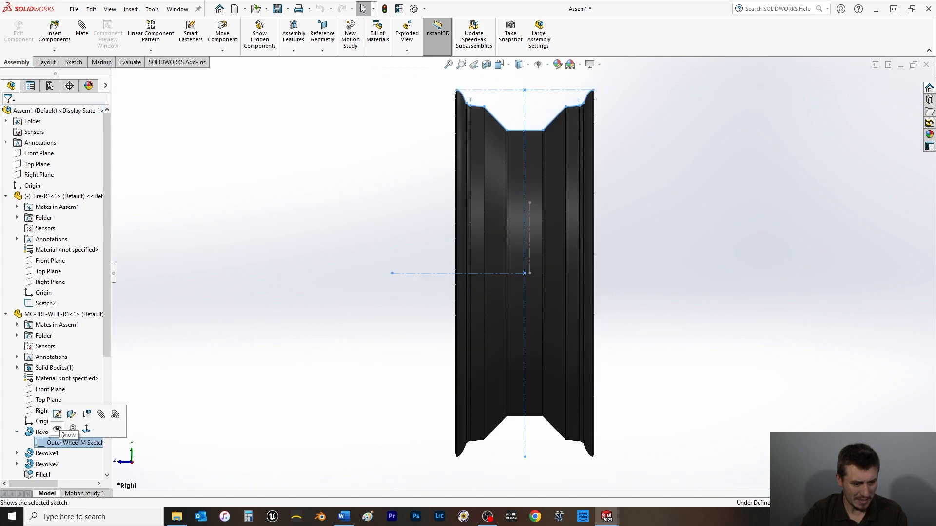
click(56, 420)
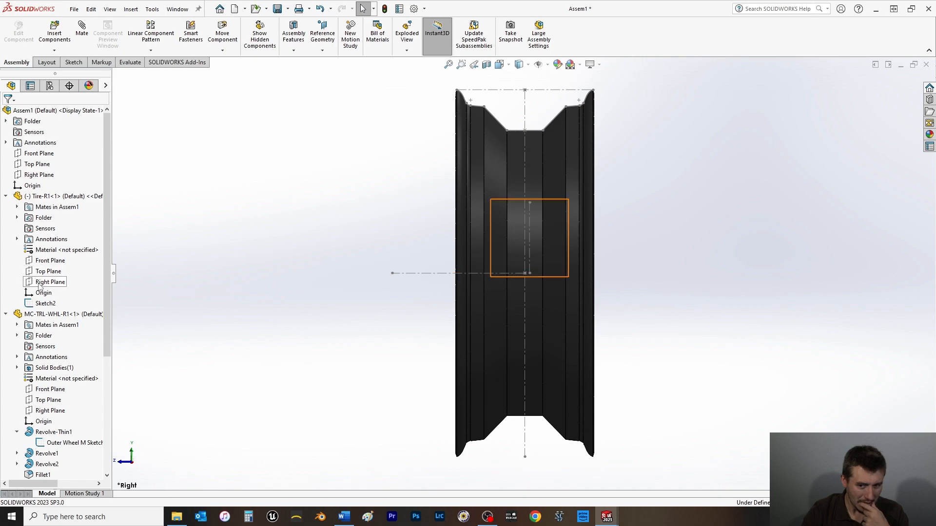
Step: Add a coincident mate between the tire part's Front Plane and the assembly's Front Plane
click(49, 262)
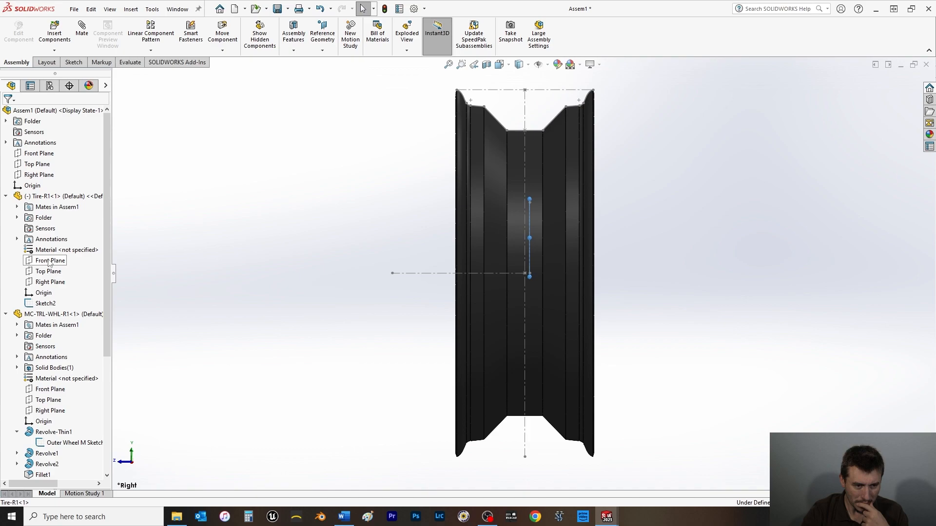
ctrl+click(36, 154)
click(82, 29)
click(7, 113)
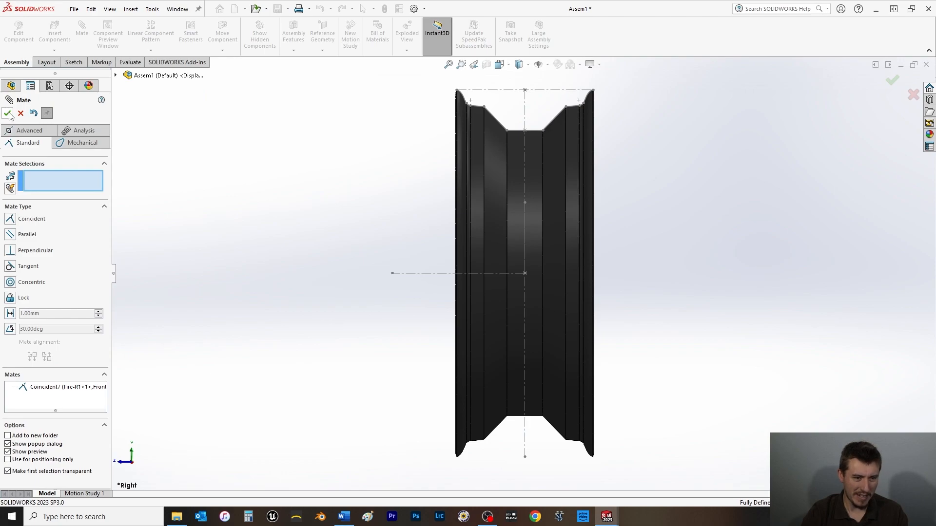
click(8, 113)
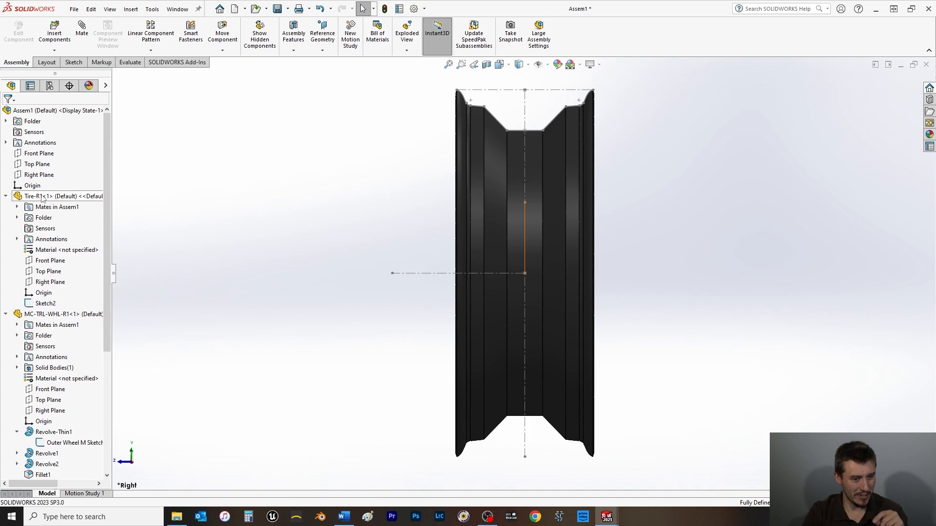
Step: Edit the tire part's Sketch2 within the assembly and turn on No External References
click(40, 304)
click(48, 274)
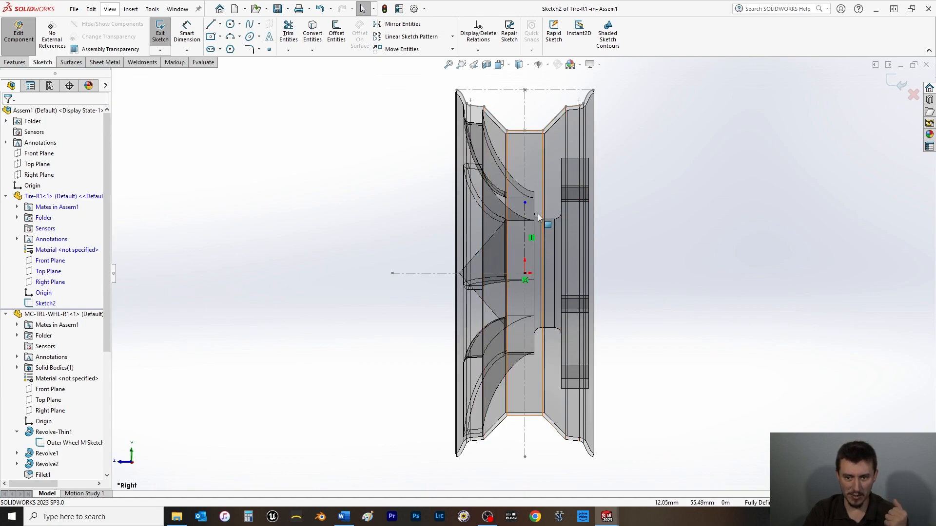
click(51, 35)
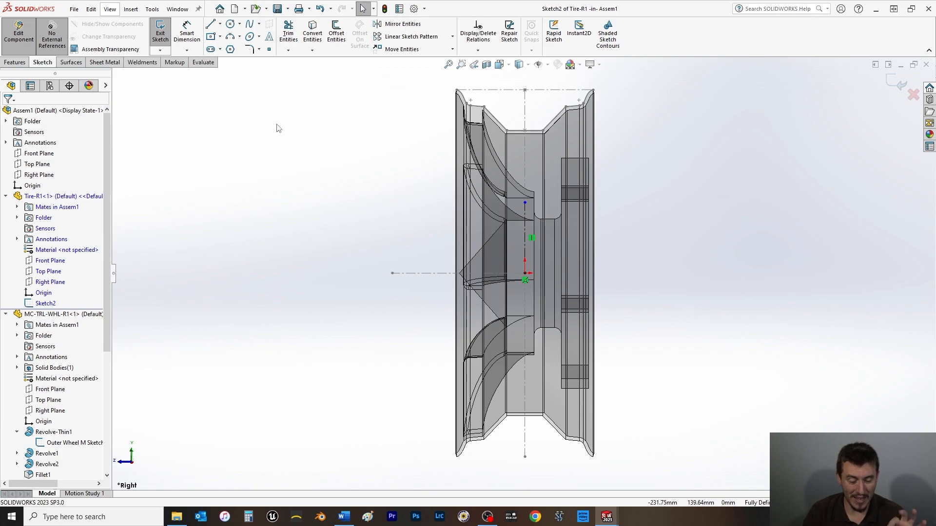
Step: Convert the wheel sketch's outer line, arc and flange spline on both sides of the rim into tire sketch entities without external references
click(315, 35)
scroll(520, 90, down, 3)
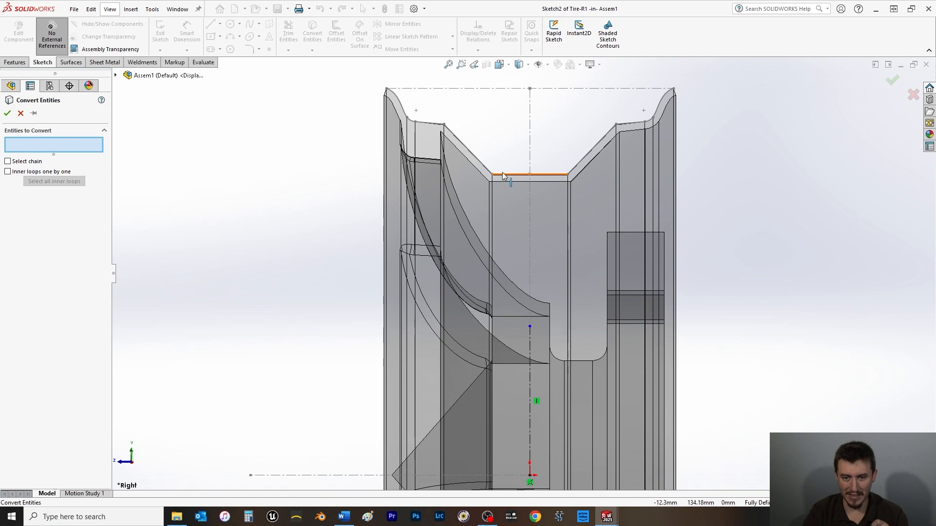
click(435, 126)
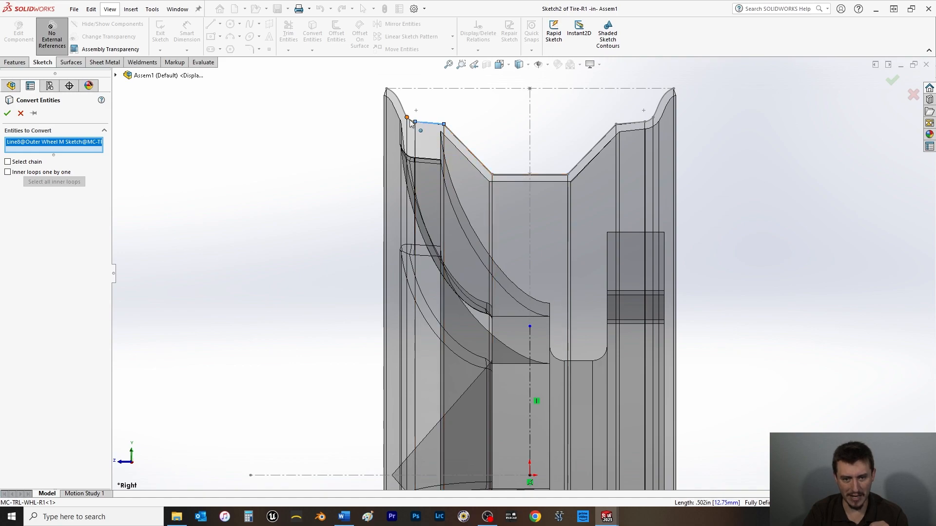
scroll(412, 125, down, 5)
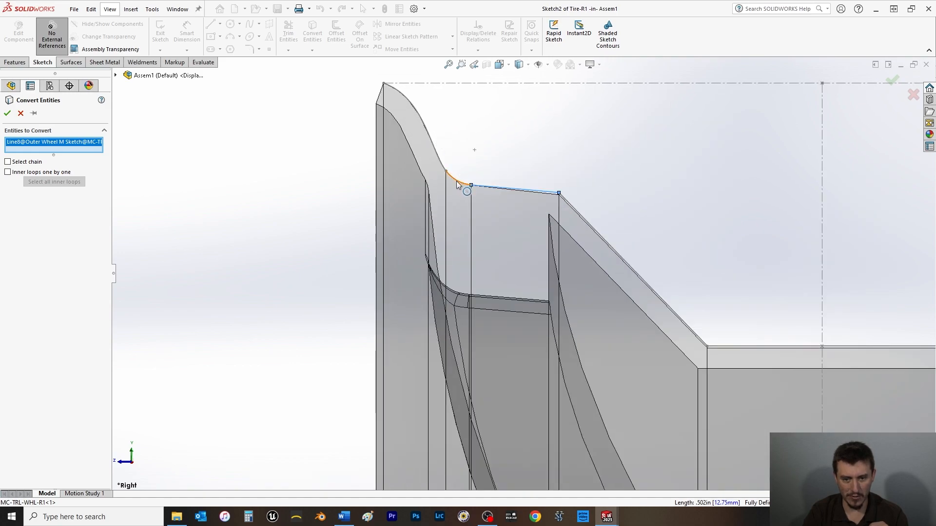
click(458, 184)
click(428, 134)
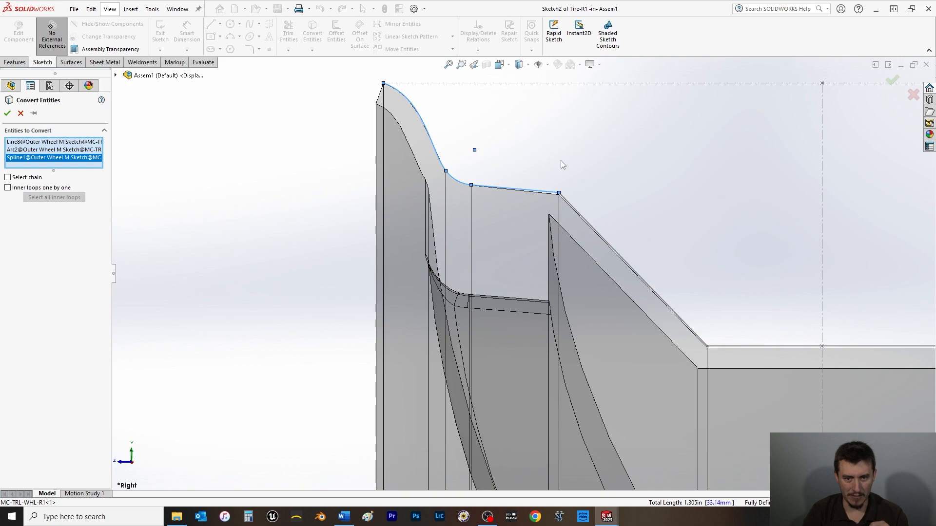
scroll(820, 232, up, 4)
scroll(691, 258, down, 4)
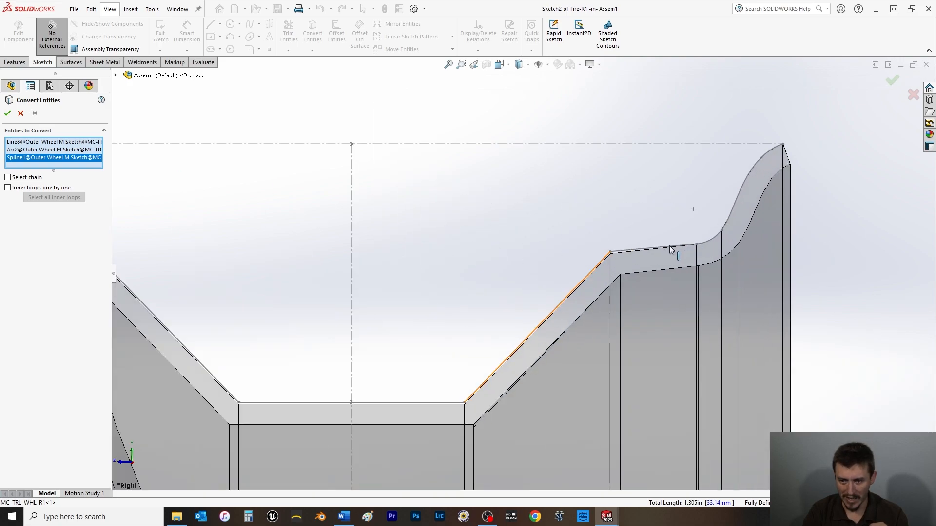
click(647, 250)
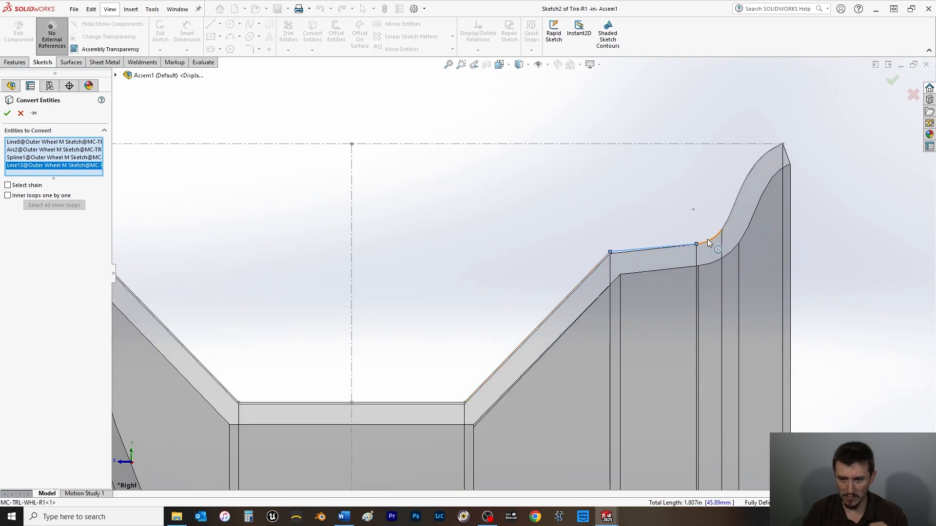
click(709, 241)
click(731, 215)
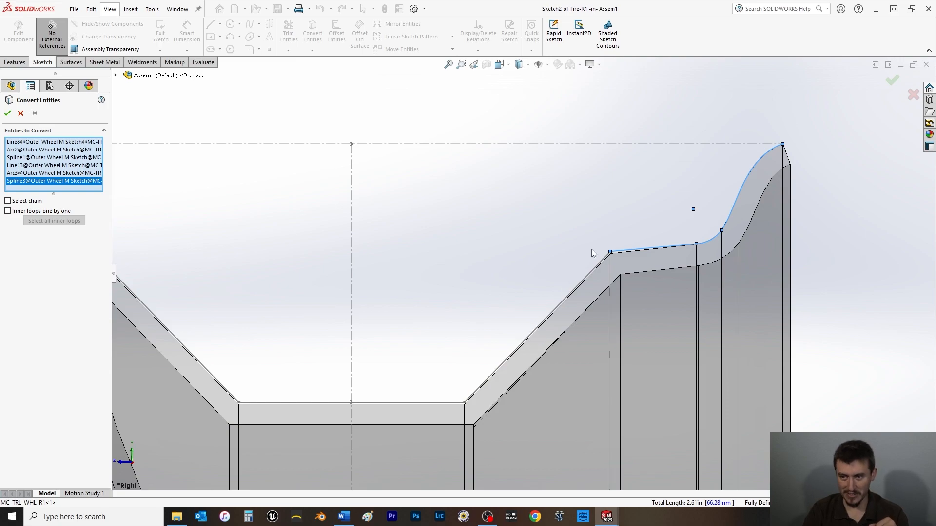
scroll(593, 253, up, 4)
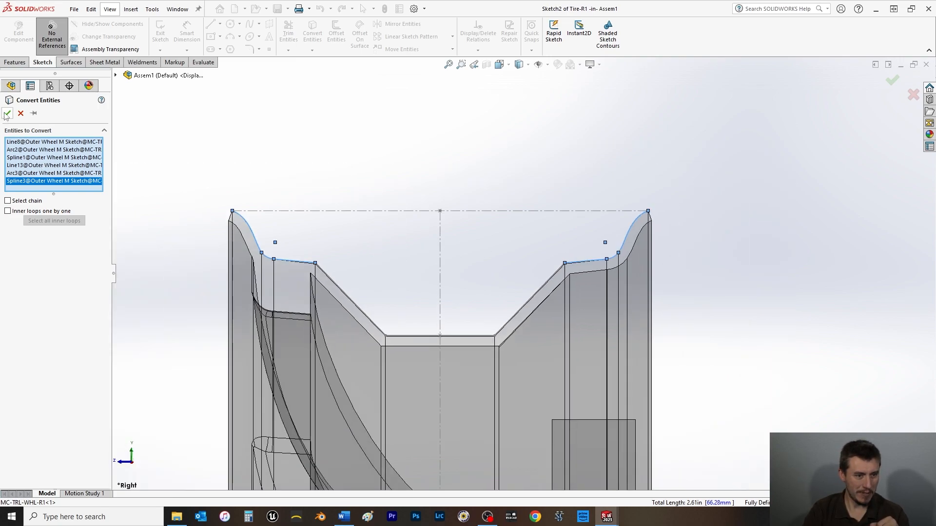
click(7, 114)
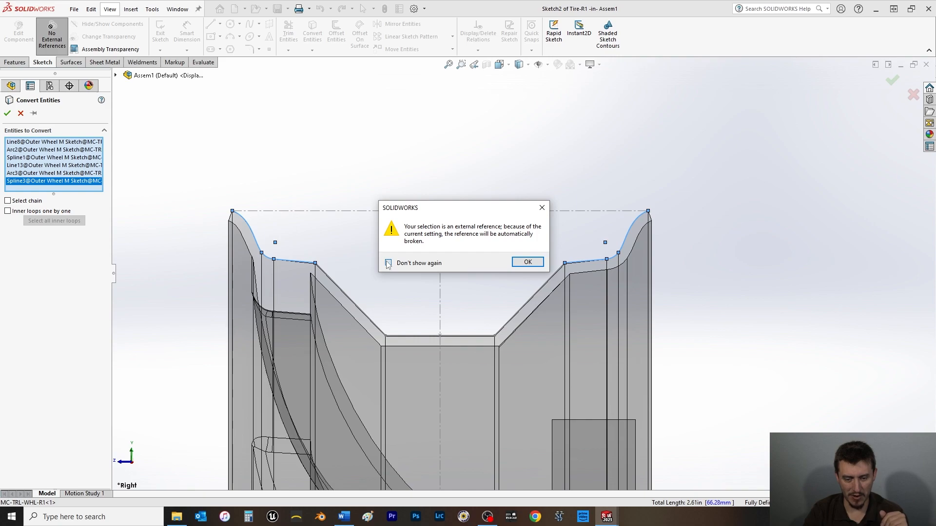
click(520, 260)
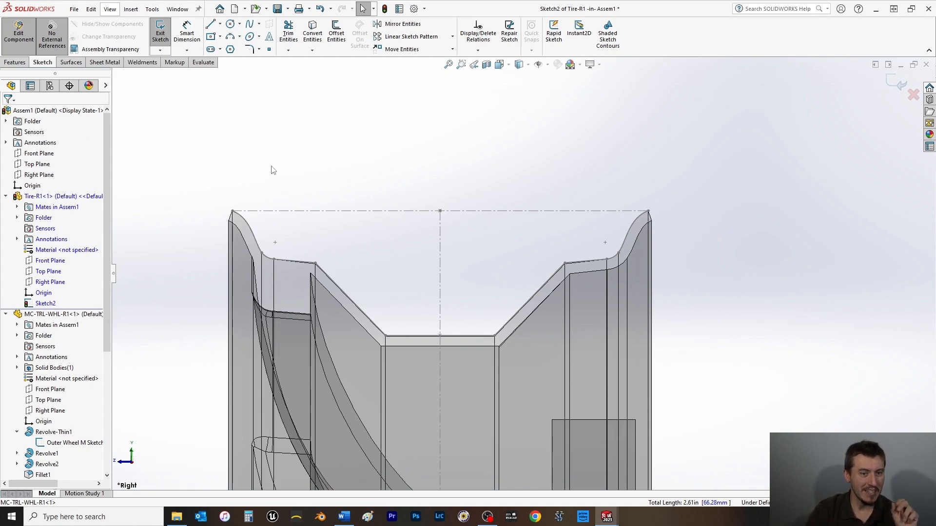
Step: Exit the tire sketch and component editing, and save the assembly together with both modified parts
click(160, 34)
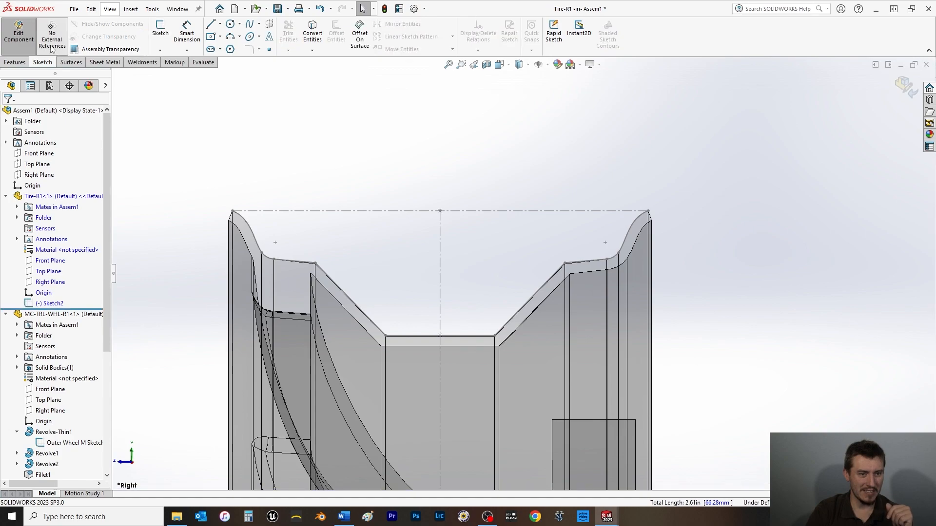
click(19, 37)
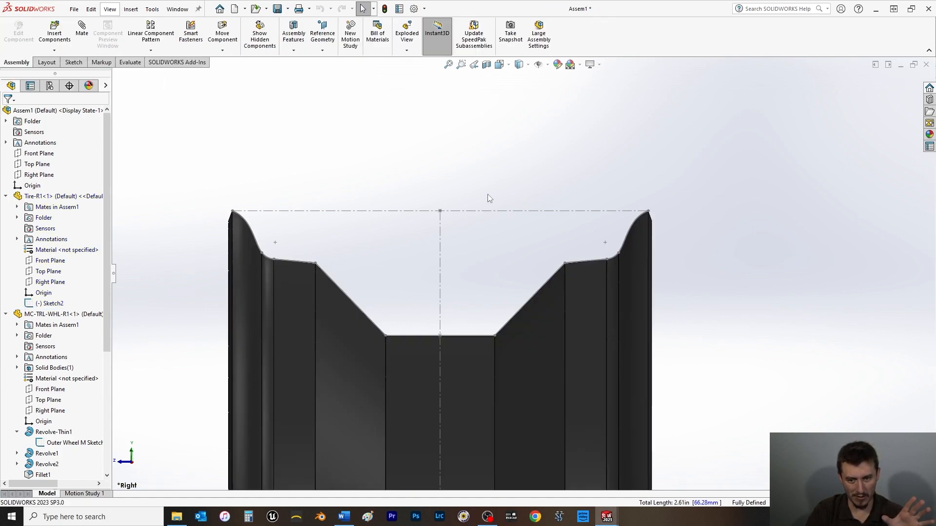
key(ctrl+s)
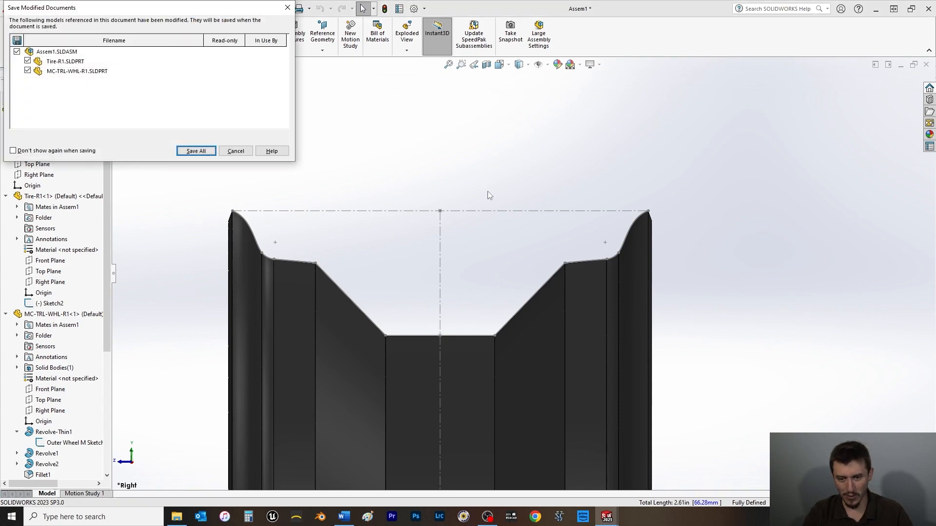
click(204, 151)
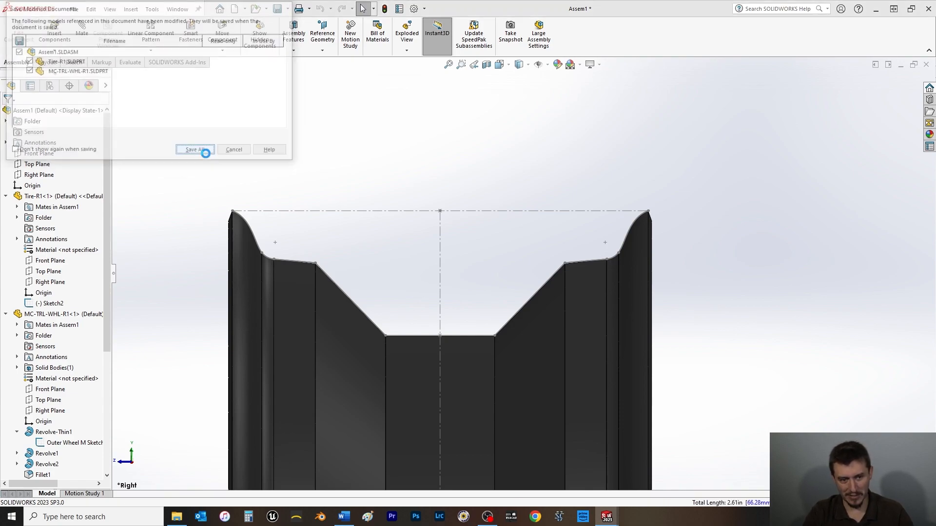
Step: Close the assembly, return to the Tire-R1 part and rebuild it with the converted rim profile
click(926, 65)
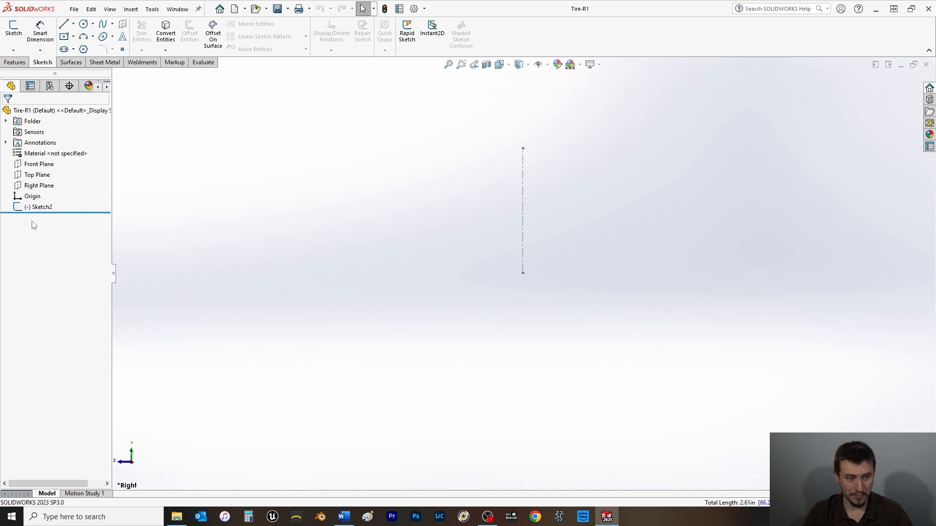
click(385, 8)
scroll(438, 204, up, 6)
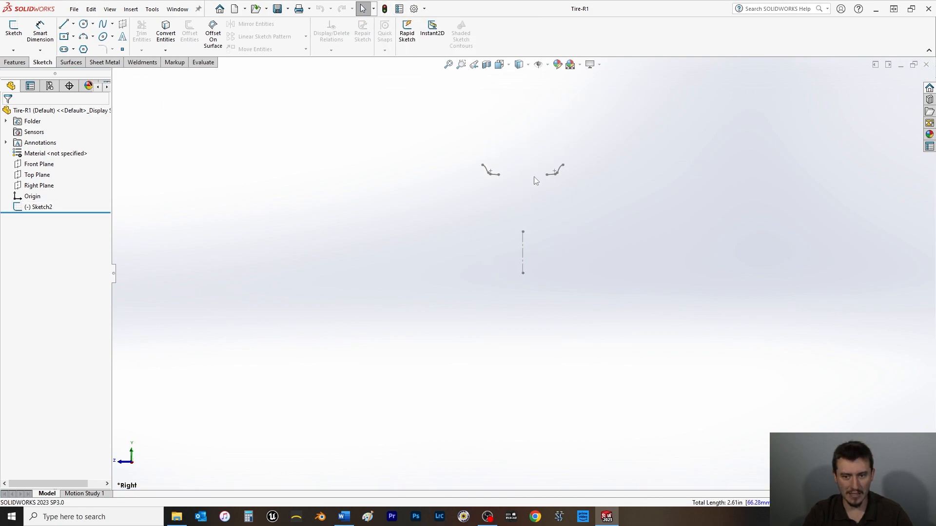
scroll(533, 188, down, 2)
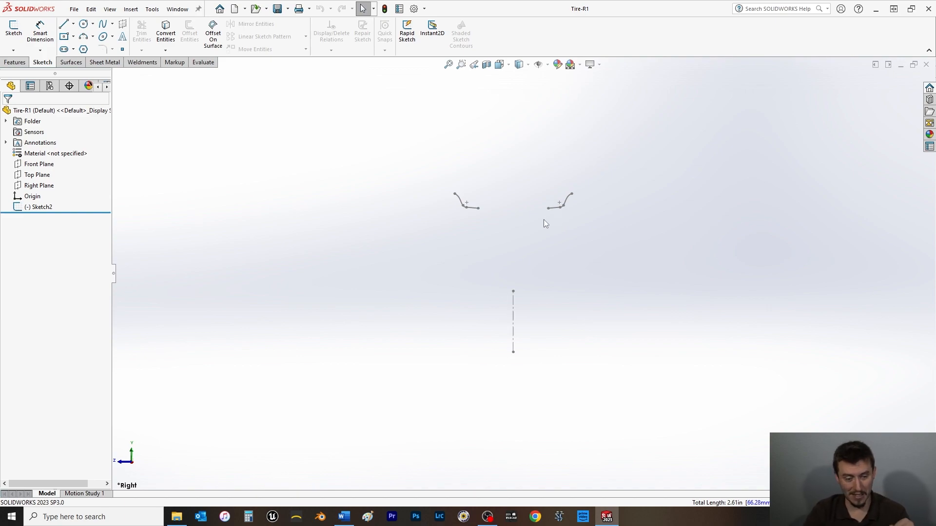
Step: Open Sketch2 of the Tire-R1 part for editing, with both rim profiles and the centerline in view
click(40, 208)
click(47, 178)
scroll(566, 190, down, 4)
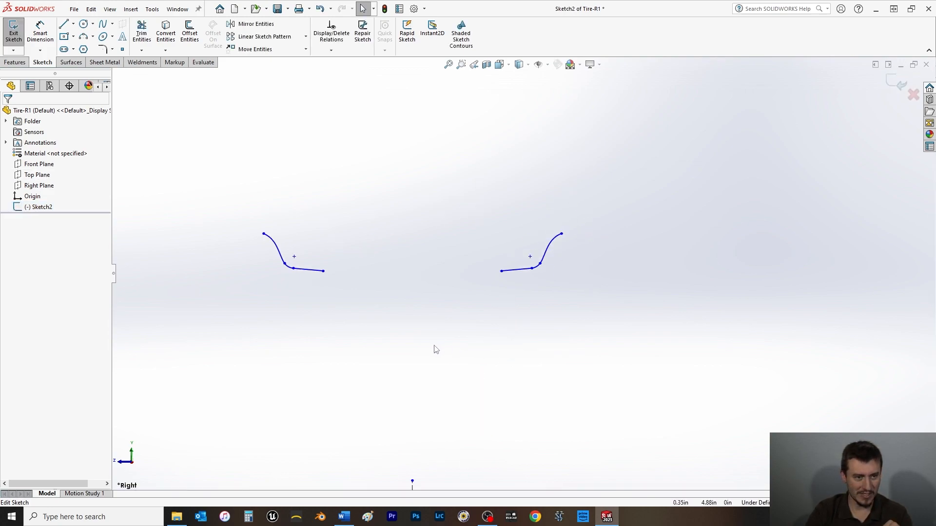
scroll(426, 344, up, 3)
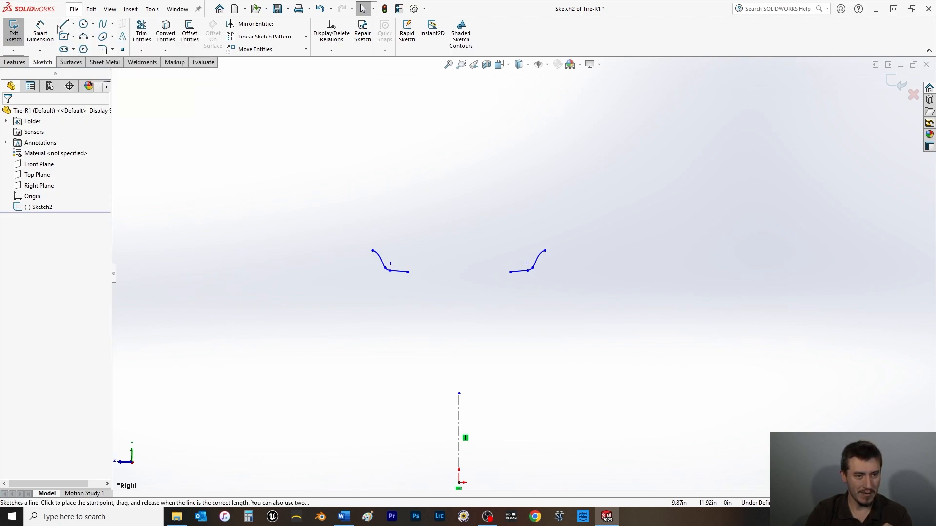
Step: Draw a horizontal construction line joining the inner ends of the two rim profiles
click(73, 25)
click(88, 47)
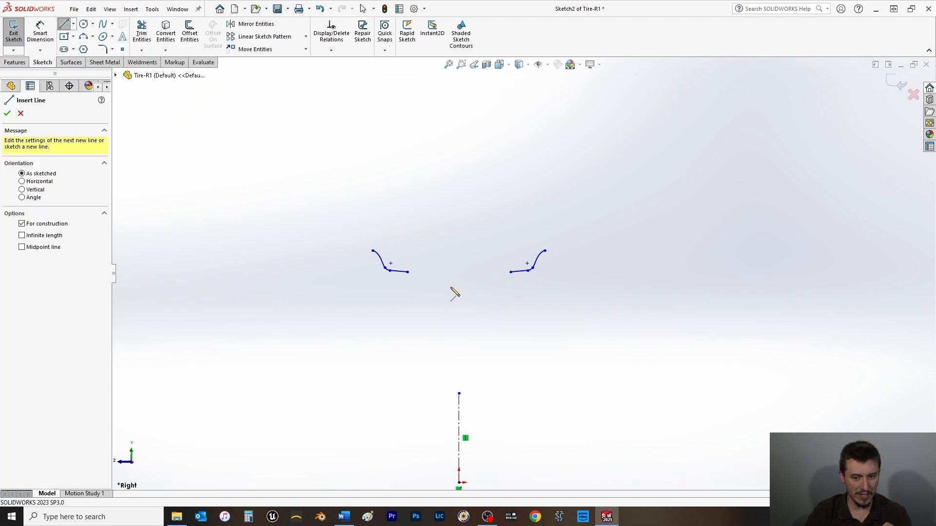
click(408, 273)
click(511, 272)
key(Escape)
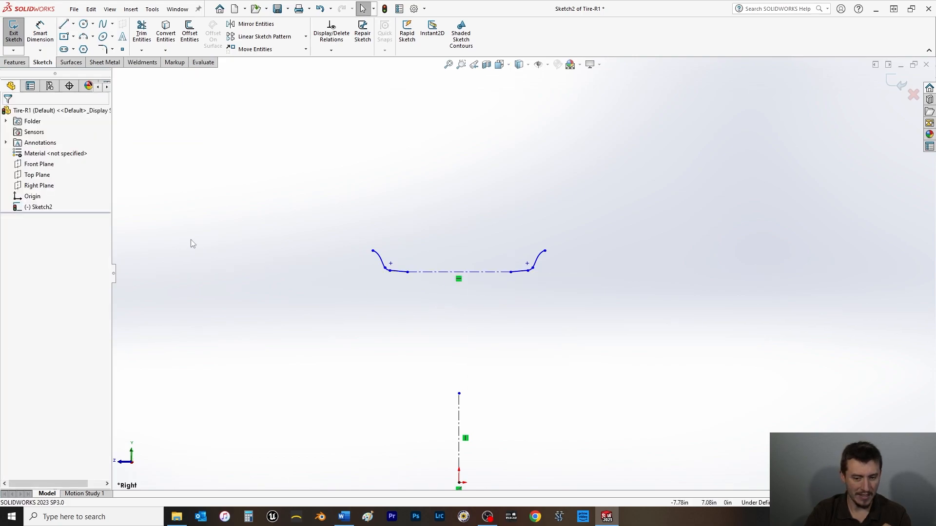
Step: Dimension the vertical distance from the left profile's line-arc junction to the horizontal construction line, keeping its current value
scroll(402, 285, down, 5)
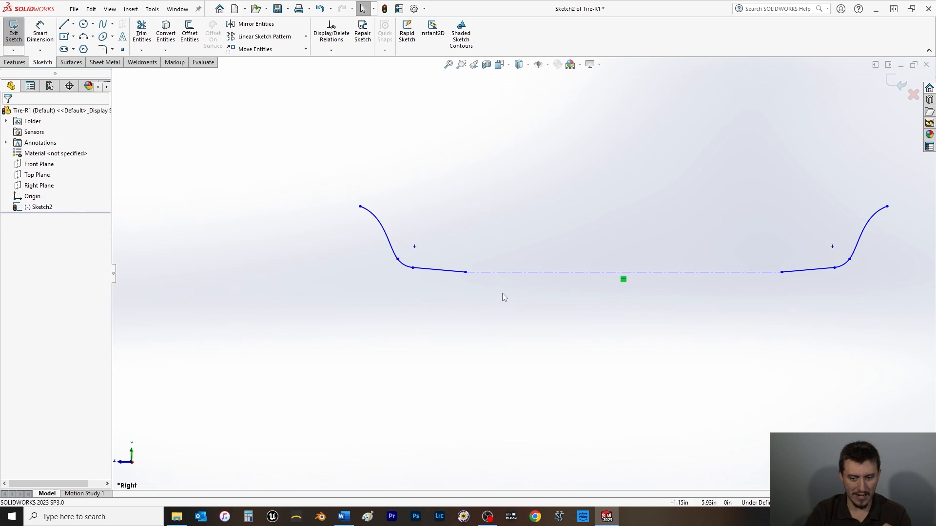
click(39, 30)
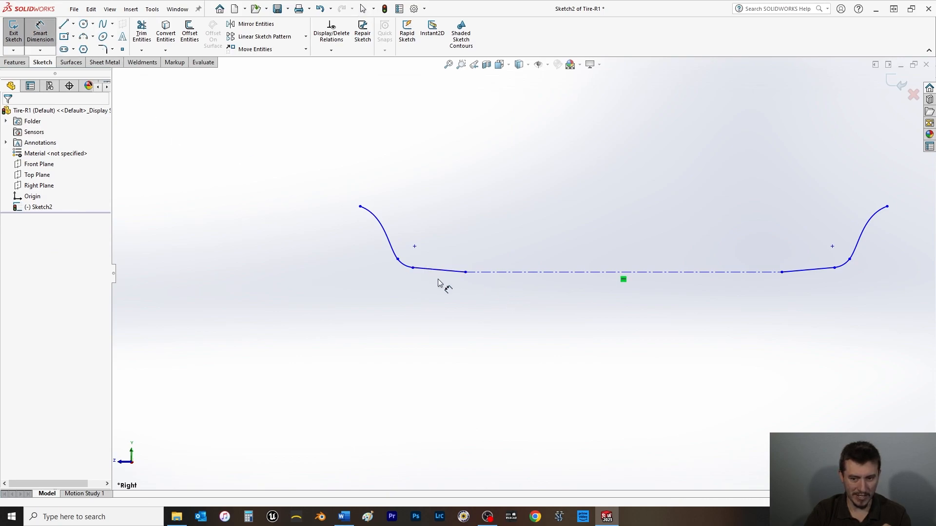
click(413, 269)
click(479, 273)
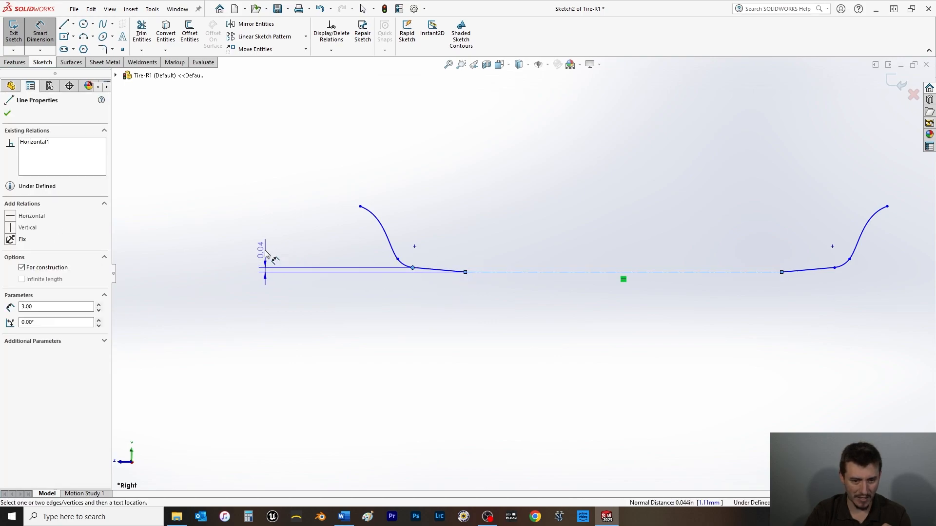
click(236, 233)
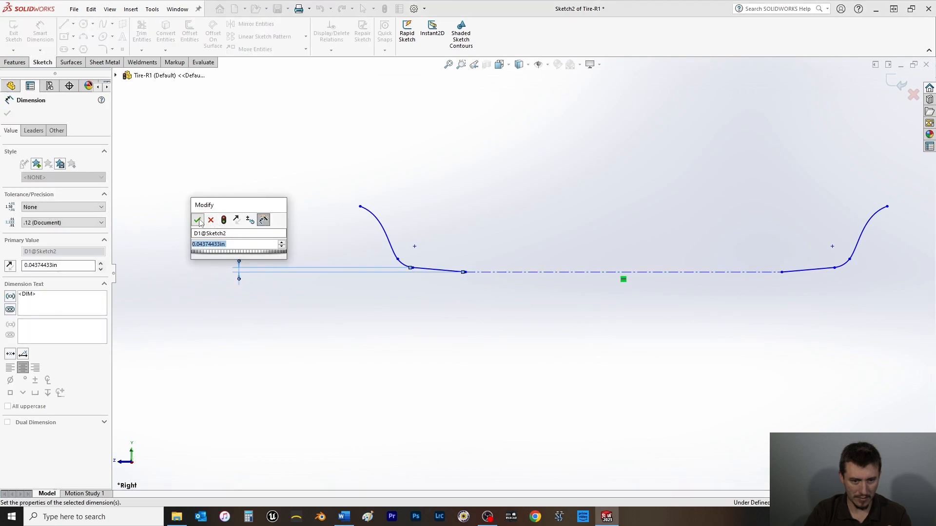
key(Return)
Step: Dimension the radius of the left rim profile's arc, keeping its current value
click(404, 268)
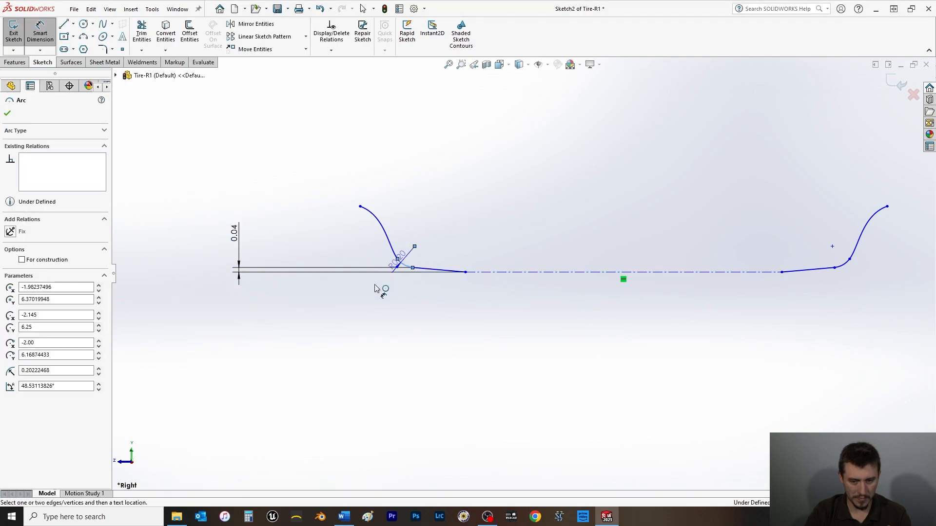
click(323, 375)
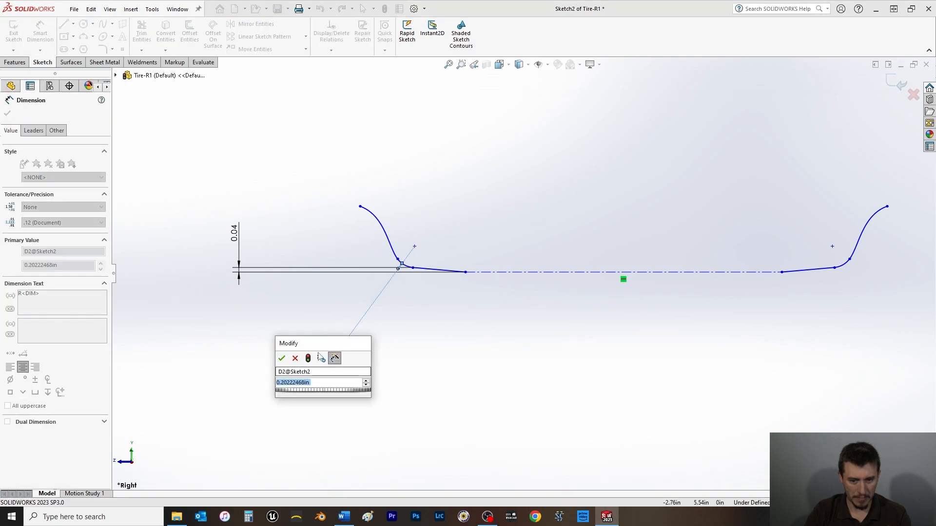
click(281, 358)
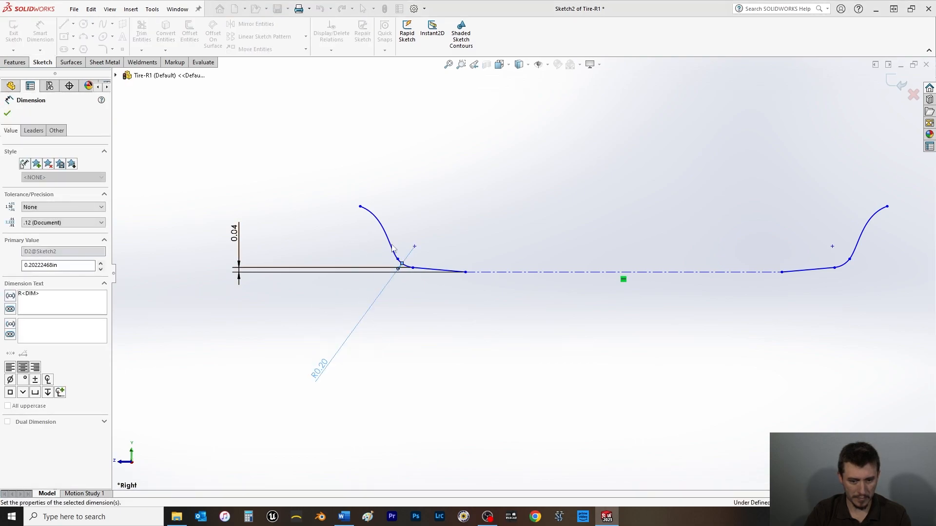
Step: Dimension the vertical distance from the left spline's outer endpoint to the origin, keeping its current value
click(359, 207)
scroll(564, 449, up, 5)
click(547, 424)
click(341, 359)
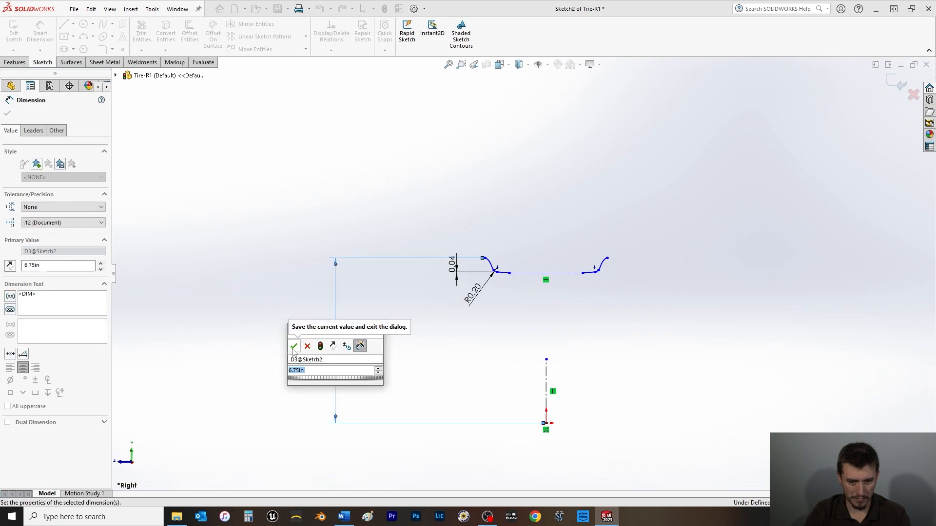
click(294, 347)
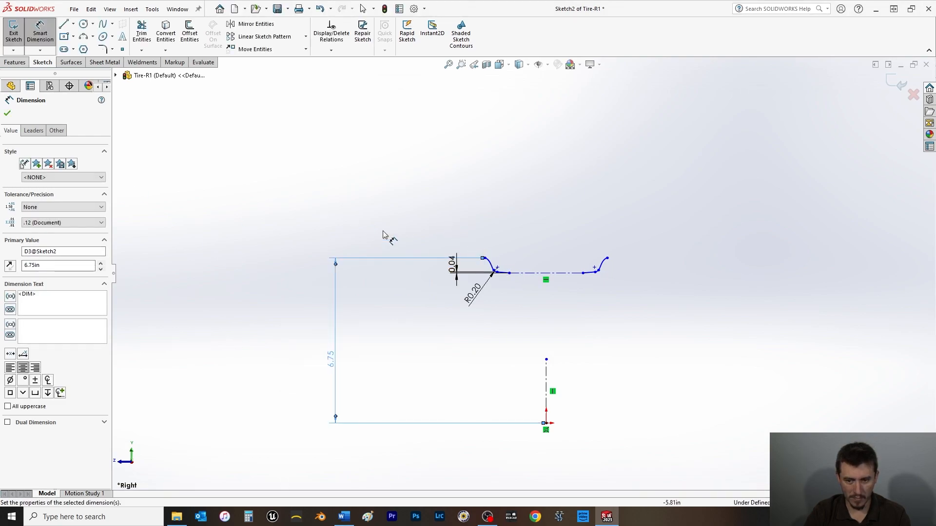
Step: Dimension the horizontal distance from the left spline's outer endpoint to the origin, keeping its current value
click(484, 257)
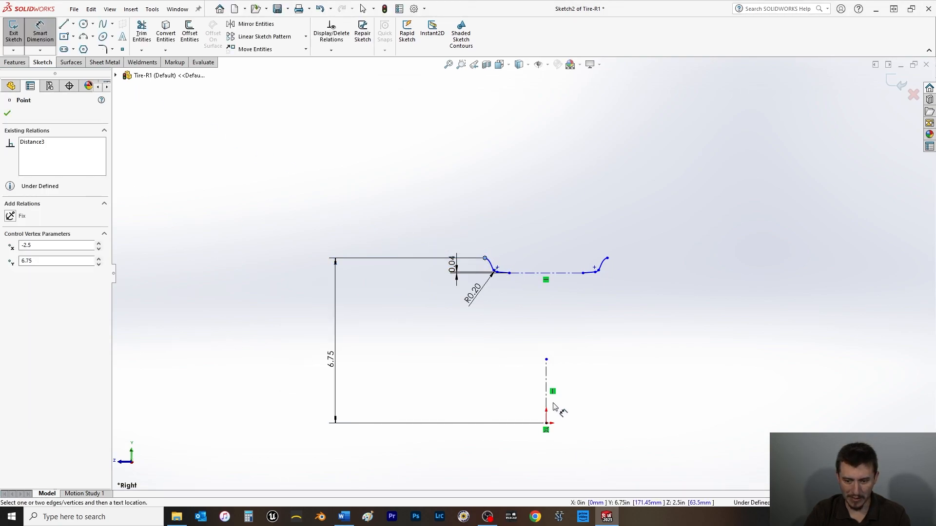
click(547, 424)
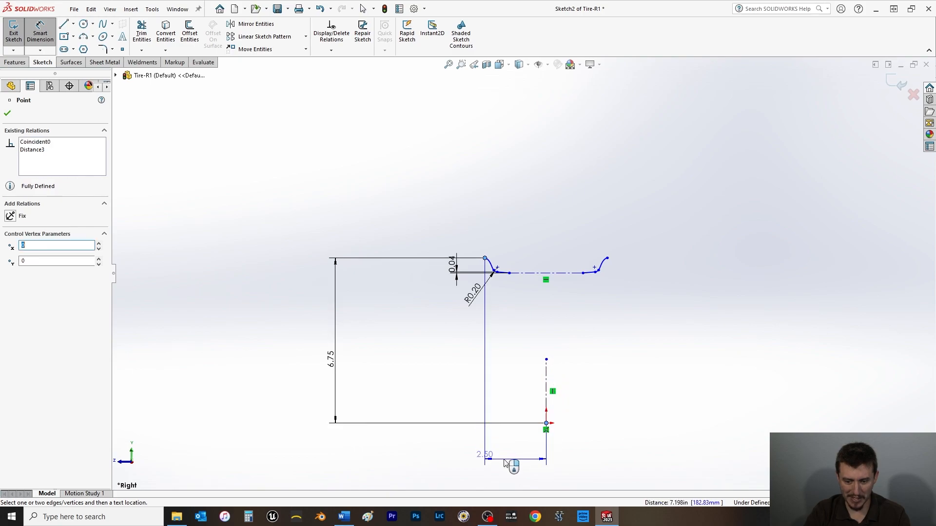
click(509, 460)
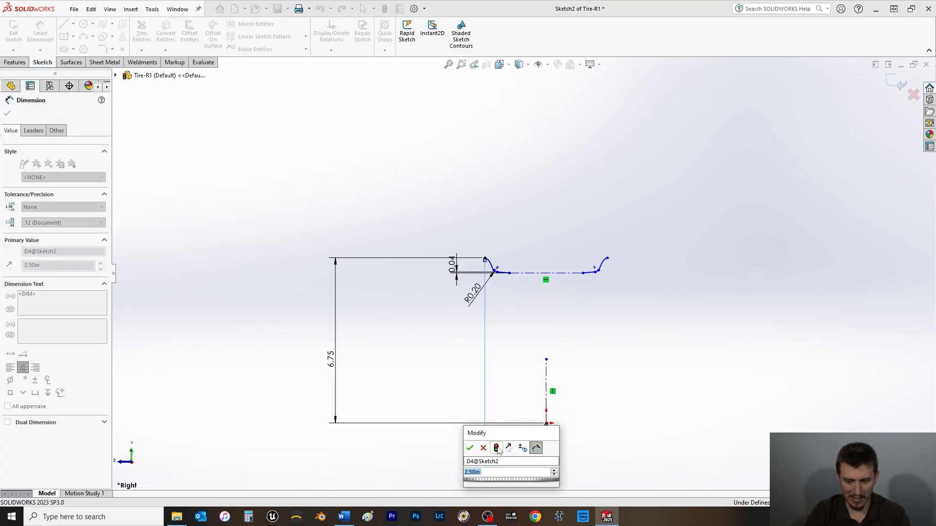
click(469, 448)
key(Escape)
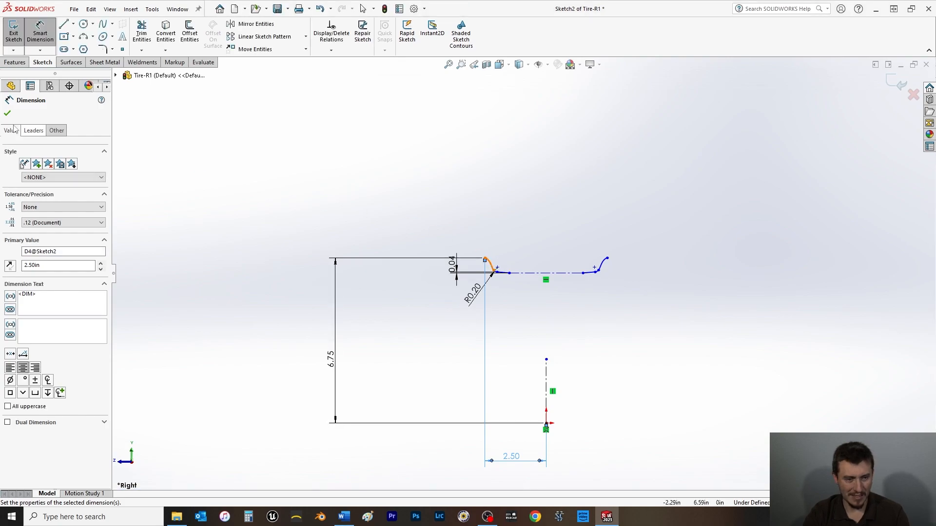
key(Escape)
Step: Make the left rim profile's flange spline tangent to the adjoining arc
scroll(475, 257, down, 5)
scroll(473, 255, down, 2)
scroll(307, 322, up, 8)
scroll(404, 280, down, 8)
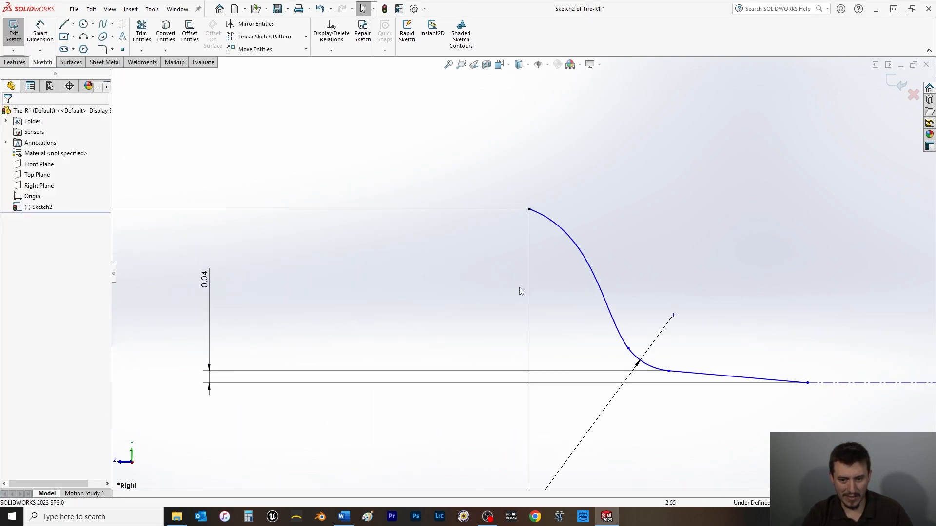
click(593, 268)
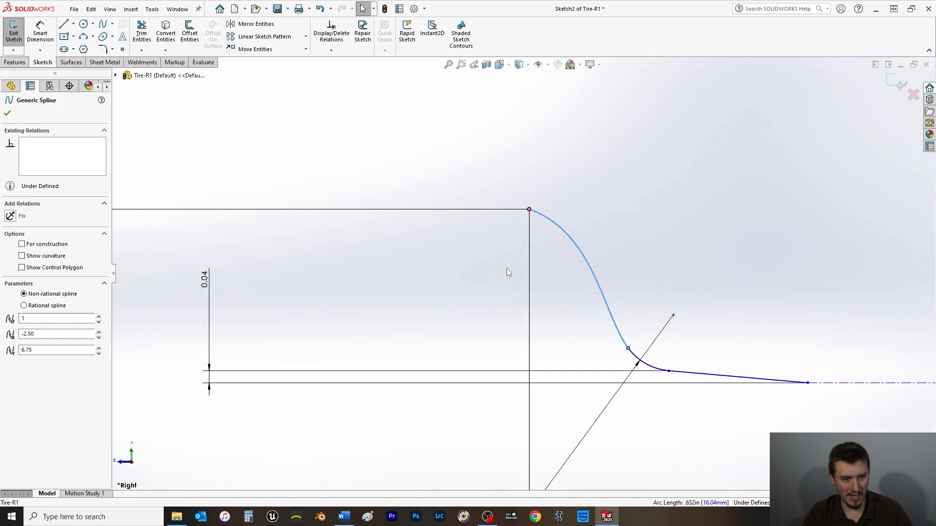
ctrl+click(636, 366)
click(10, 271)
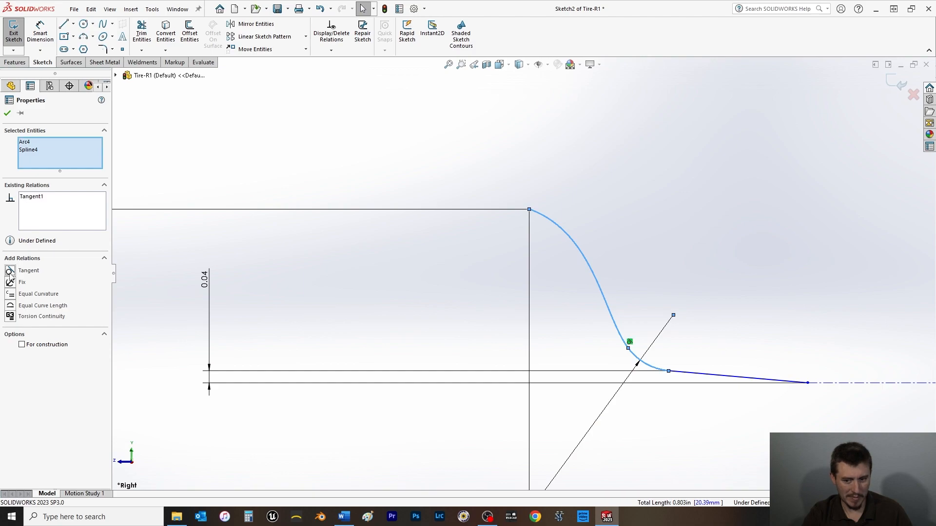
click(8, 113)
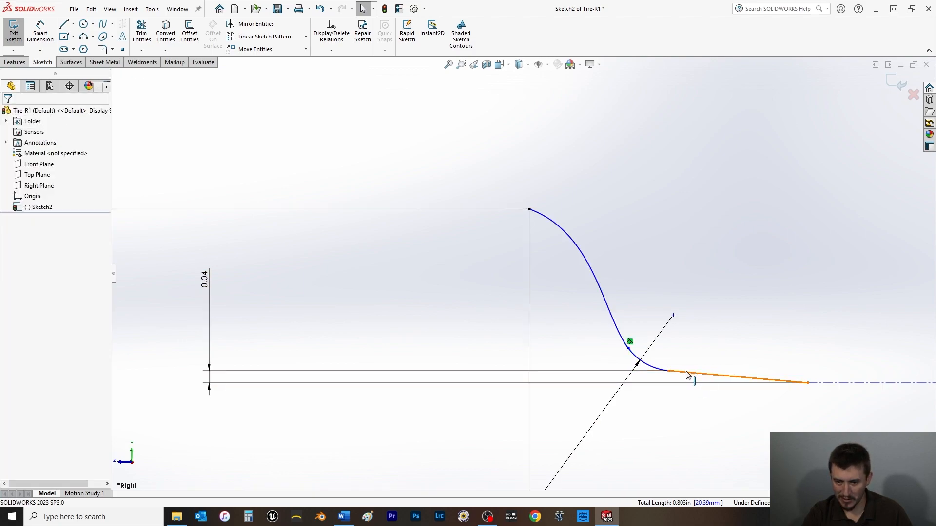
Step: Make the left rim profile's sloped line tangent to the adjoining arc
click(688, 373)
ctrl+click(658, 370)
click(9, 271)
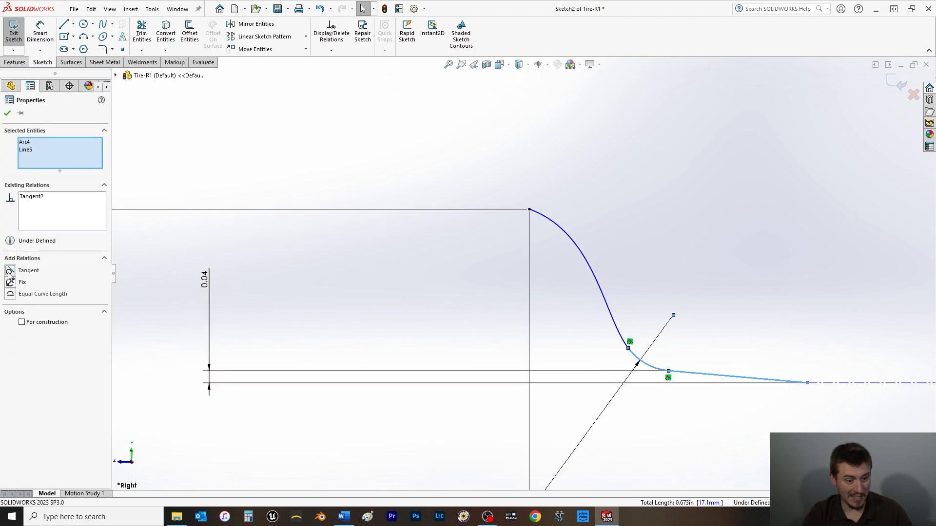
click(7, 113)
scroll(635, 314, up, 5)
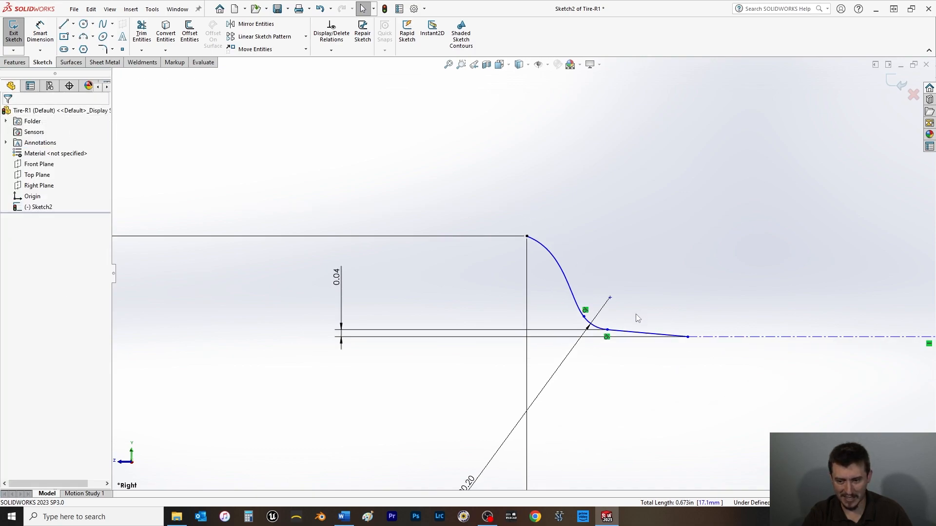
Step: Dimension the height of the horizontal construction line above the origin, keeping its current value
click(40, 34)
click(721, 326)
scroll(720, 326, up, 4)
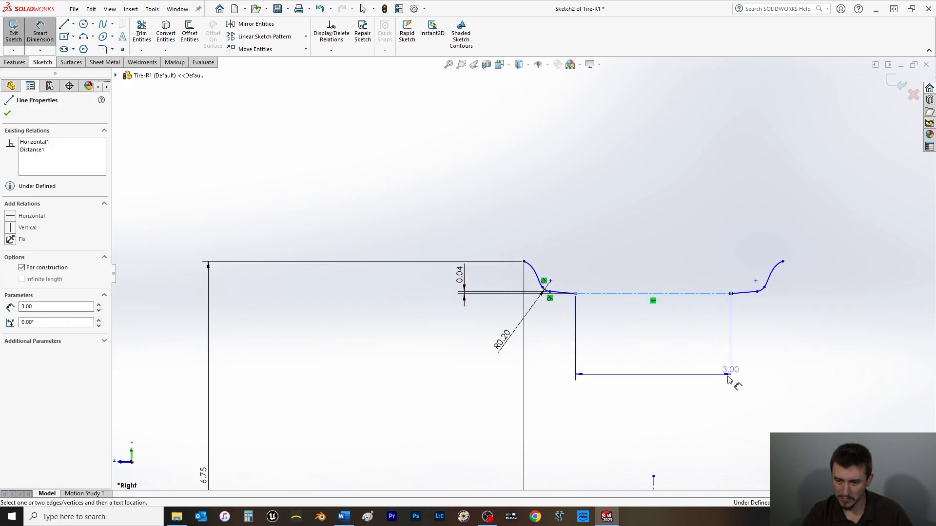
click(575, 409)
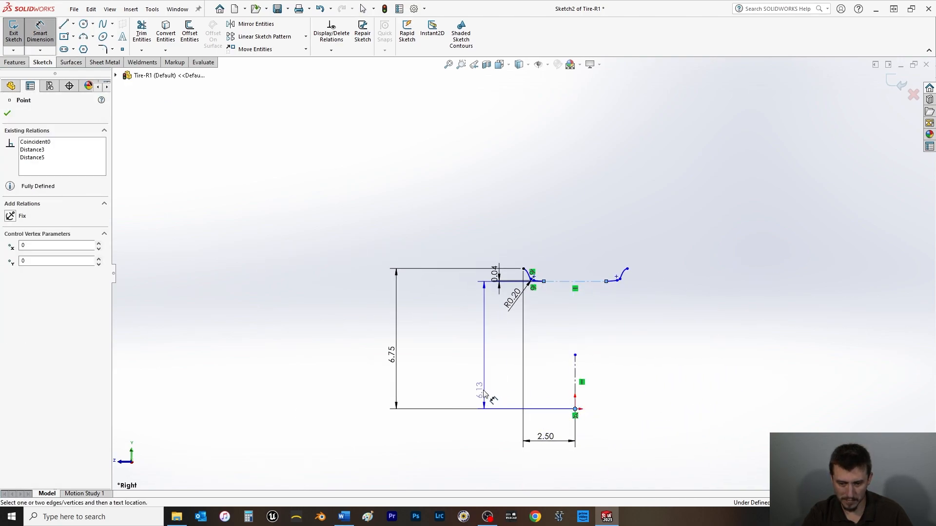
click(435, 366)
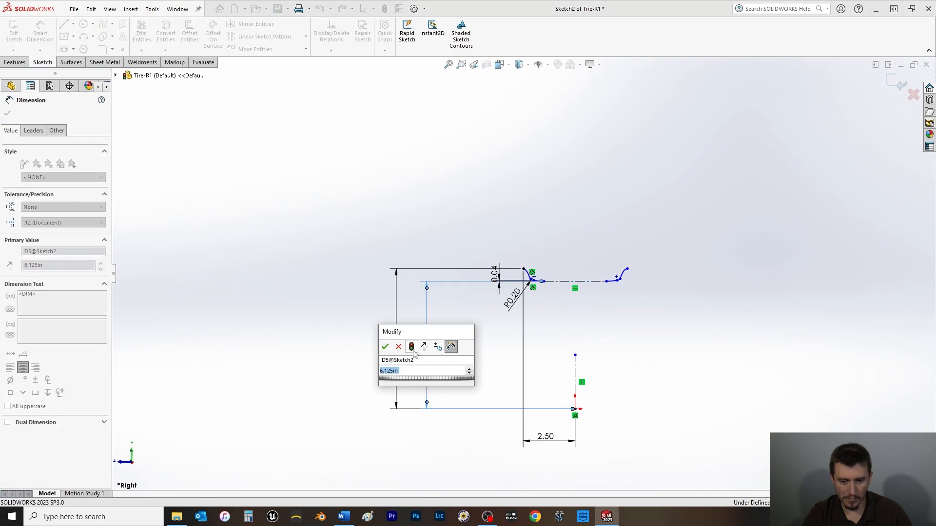
click(385, 347)
Step: Dimension the horizontal distance from the left profile's line-arc junction to the vertical centerline, keeping its current value
scroll(580, 292, down, 8)
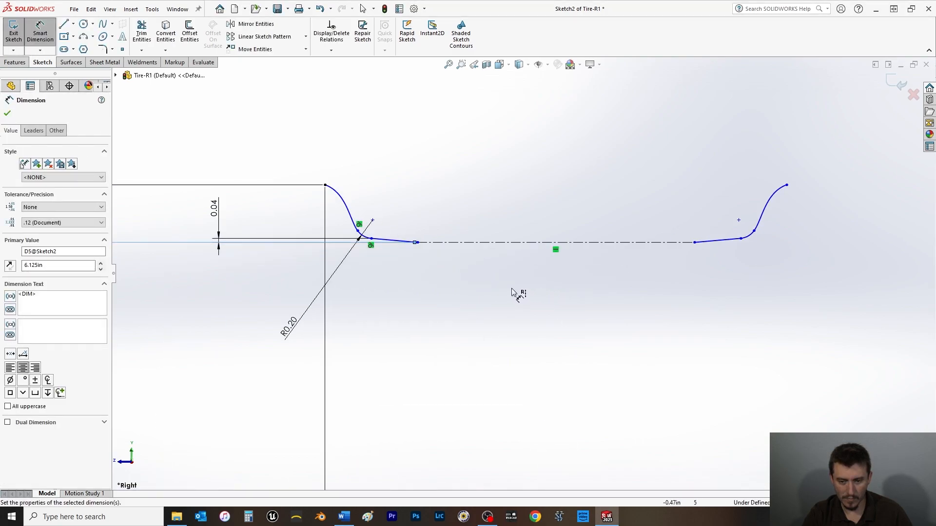
click(371, 239)
scroll(522, 273, up, 6)
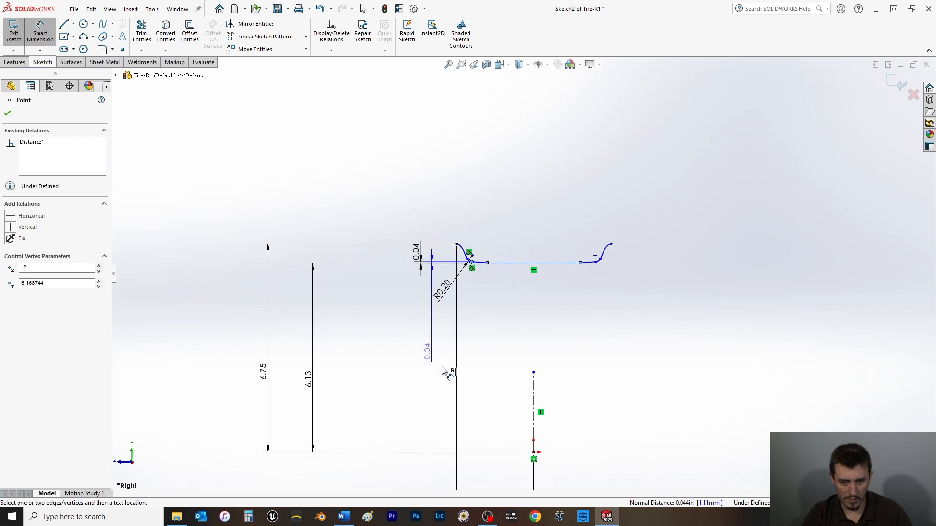
click(535, 399)
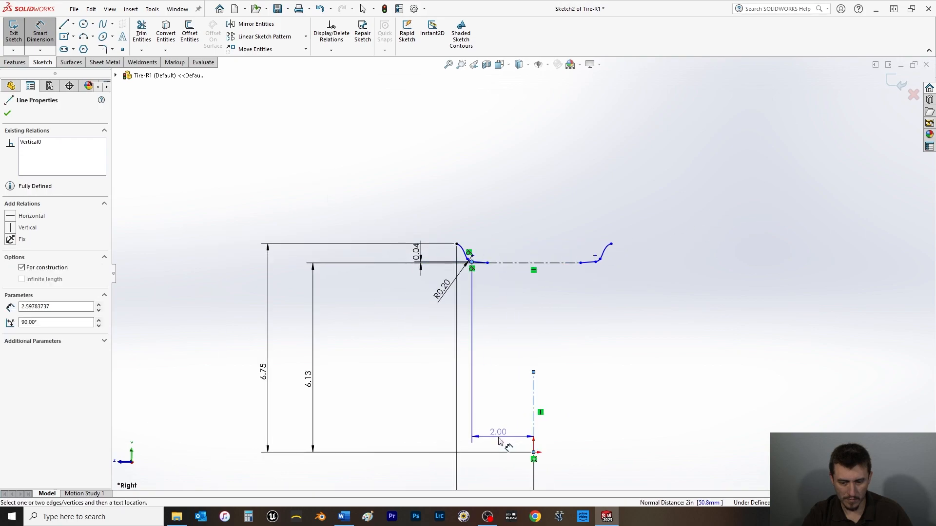
click(503, 447)
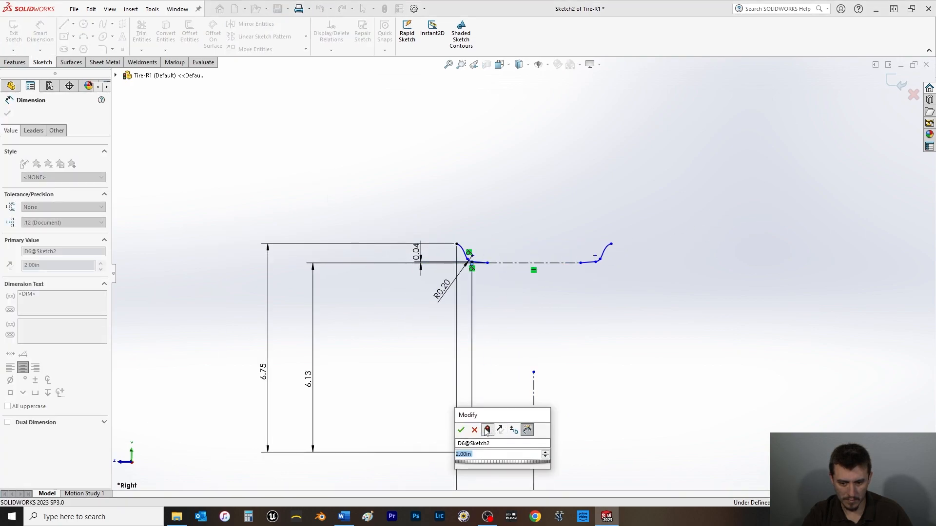
click(461, 430)
Step: Dimension the horizontal distance from the left profile's inner line endpoint to the vertical centerline, keeping its current value
scroll(489, 290, up, 8)
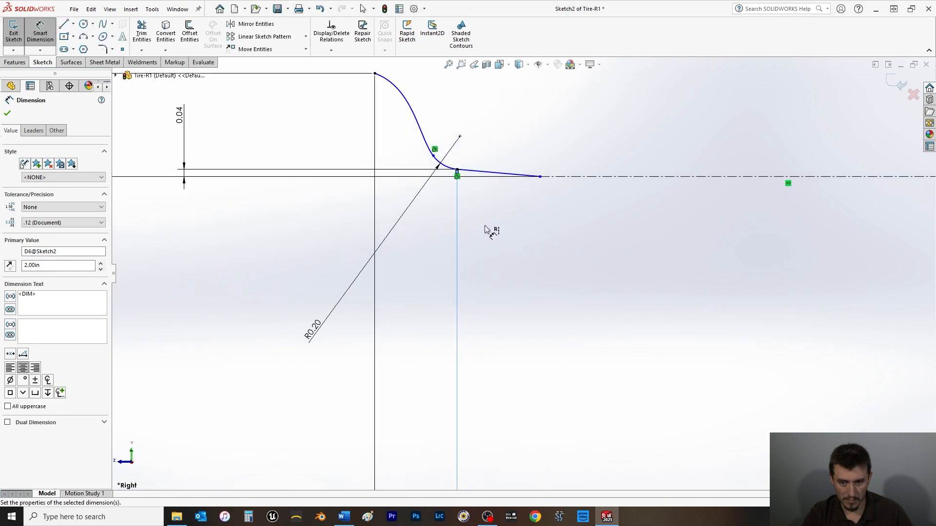
click(541, 177)
scroll(546, 185, down, 6)
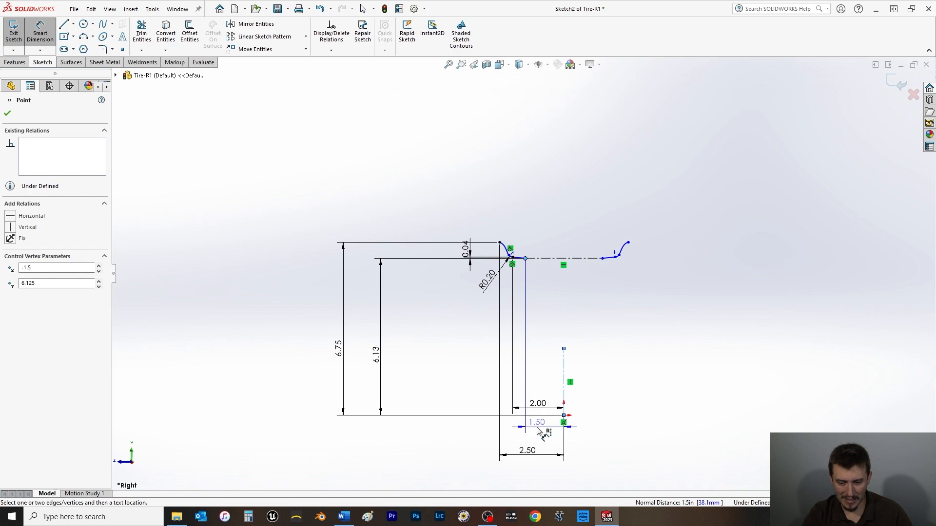
click(547, 374)
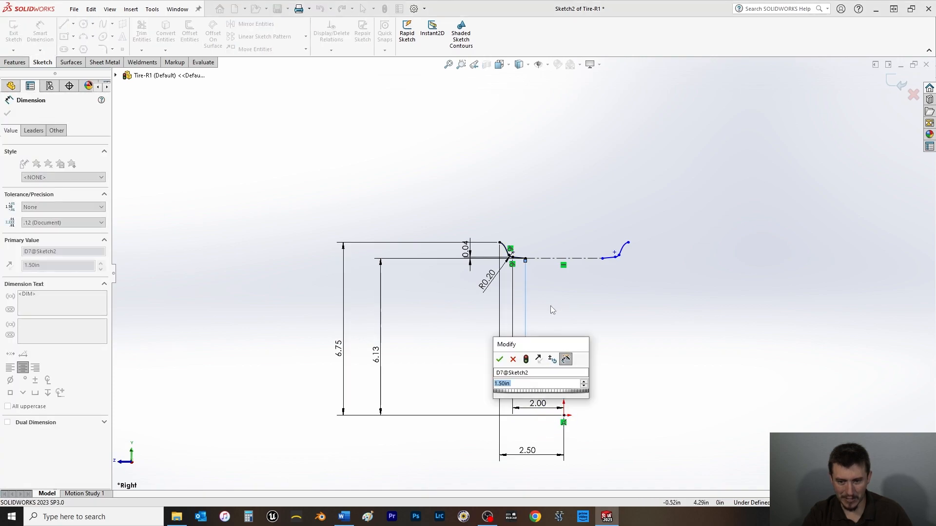
key(Return)
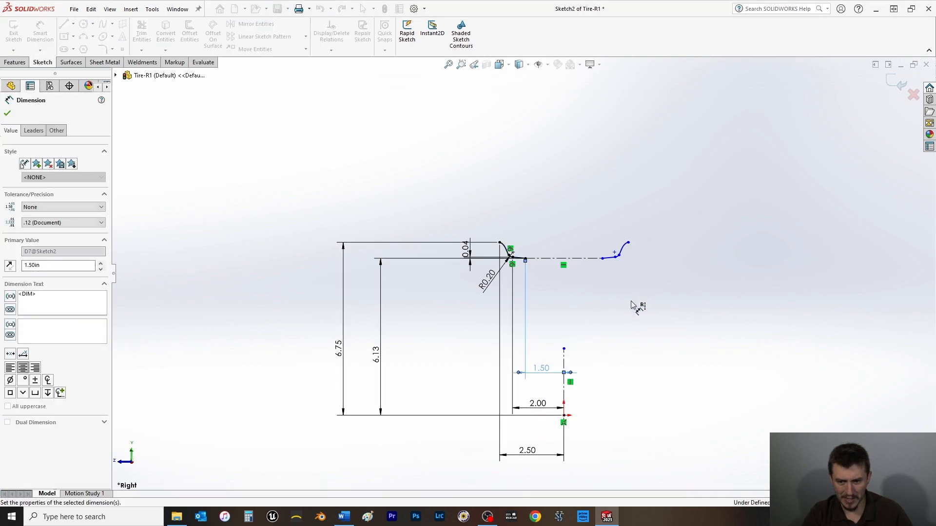
right_click(637, 305)
key(Escape)
key(Escape)
Step: Delete the right rim profile's arc, spline and sloped line
drag(638, 223, 614, 281)
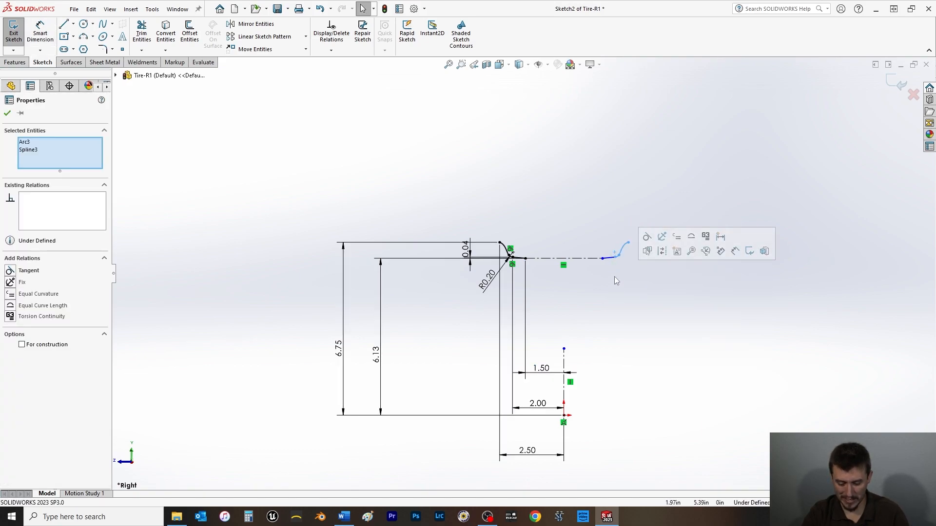
key(Delete)
click(611, 258)
key(Delete)
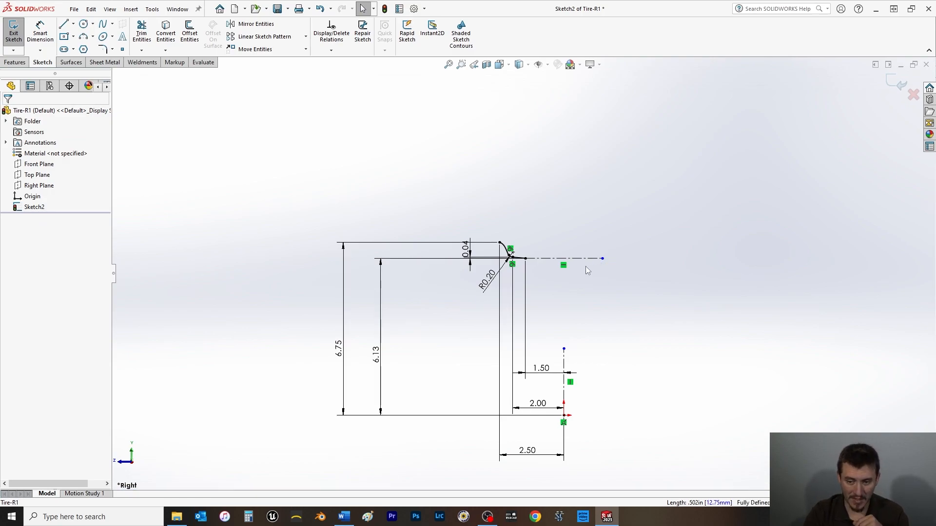
Step: Dimension the length of the horizontal construction line at the inner end of the left rim profile, keeping its current value
click(39, 32)
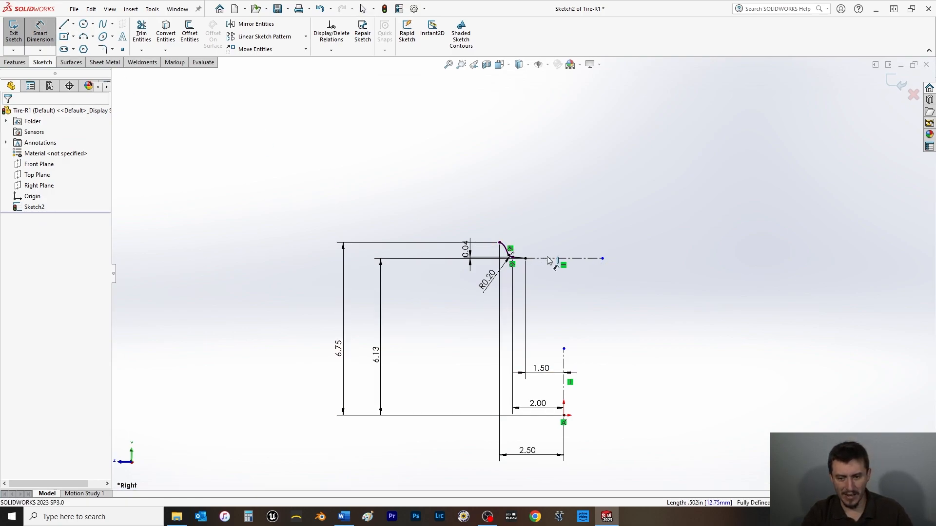
click(550, 271)
click(551, 301)
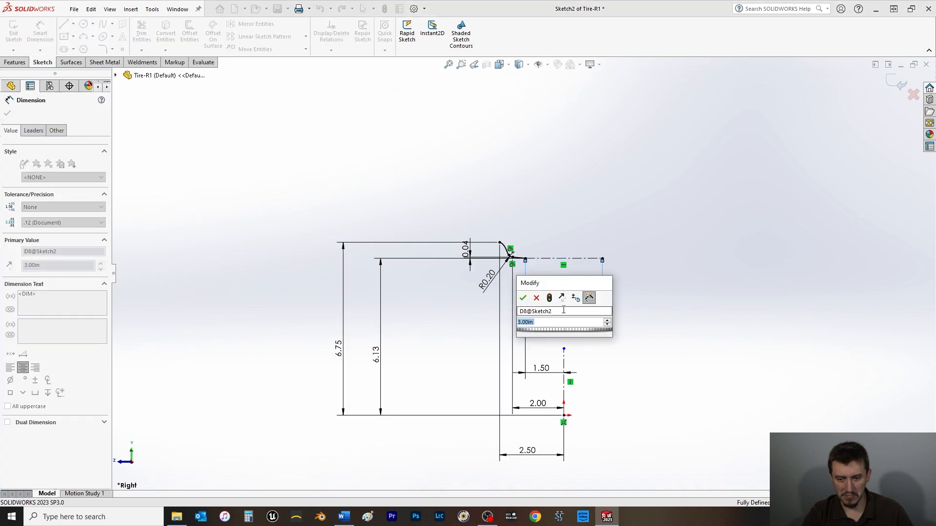
key(Return)
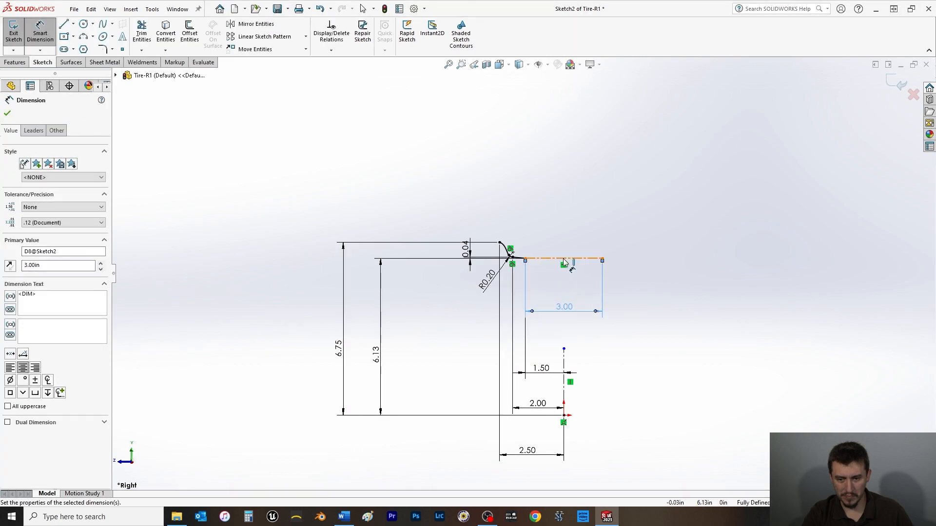
click(7, 113)
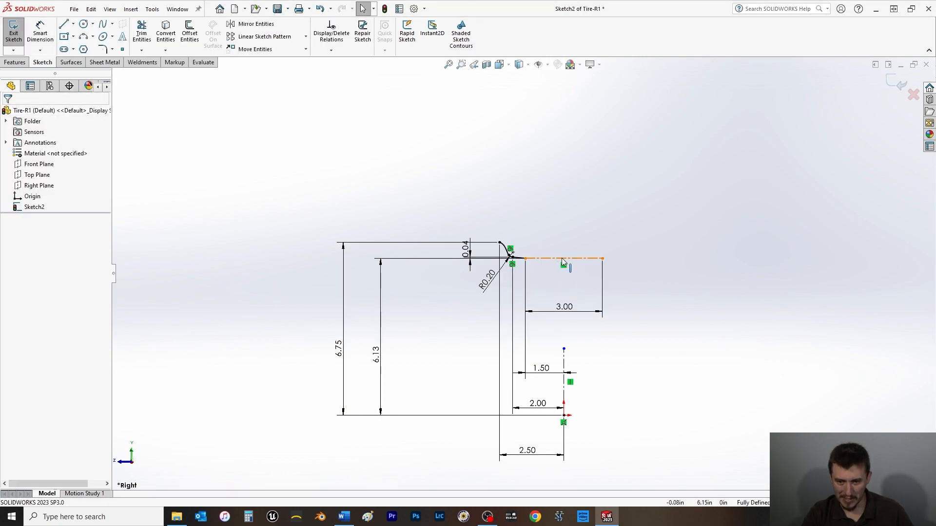
Step: Try a vertical relation between the horizontal construction line's midpoint and the origin, and delete that relation again
click(564, 260)
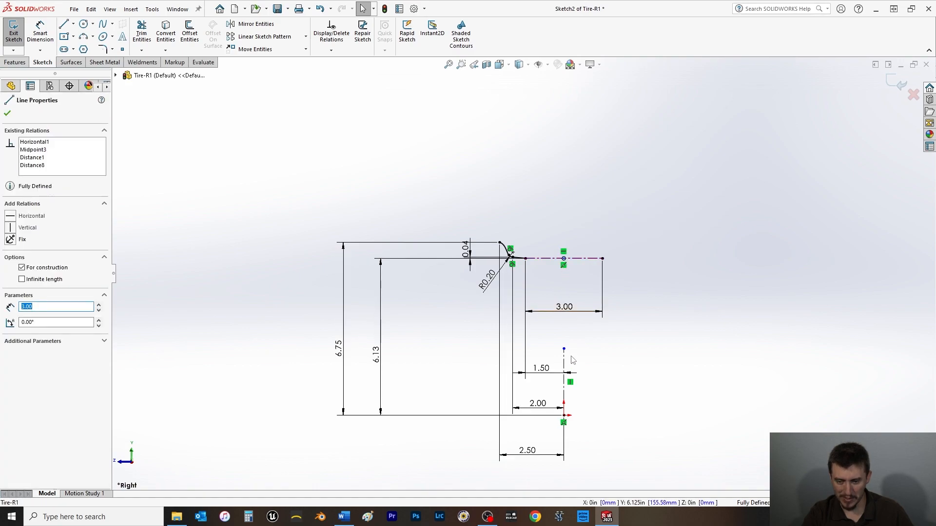
click(563, 416)
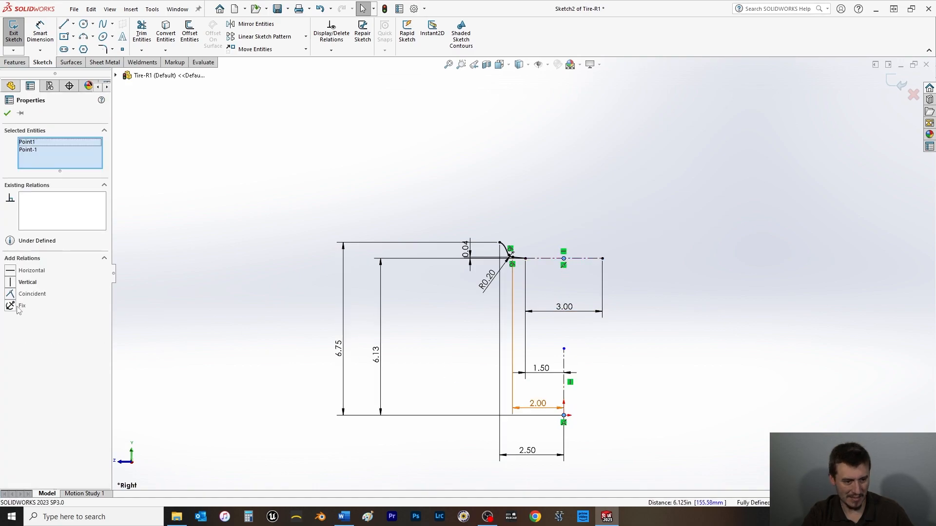
click(10, 282)
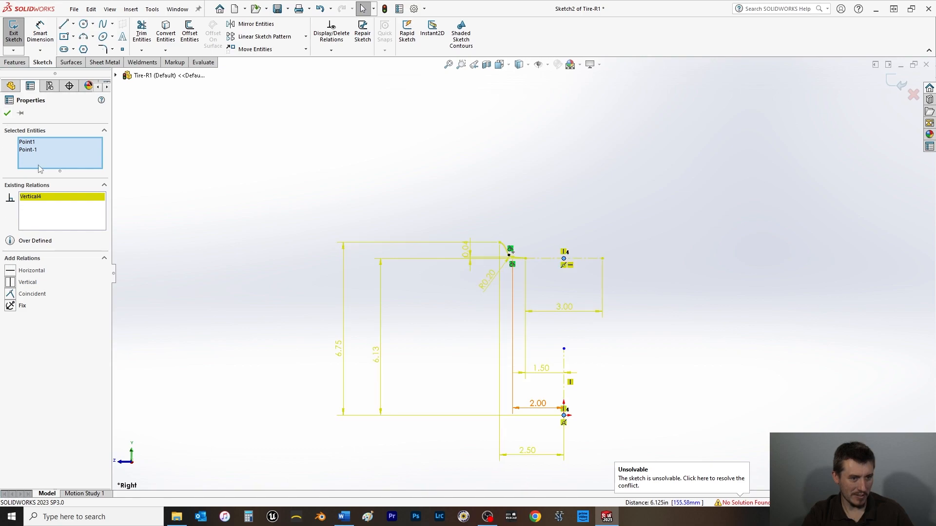
click(48, 196)
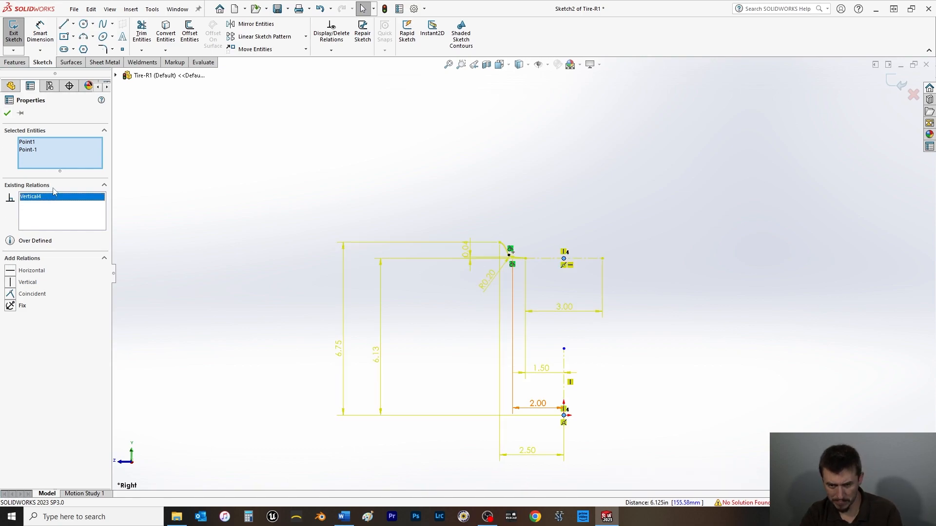
key(Delete)
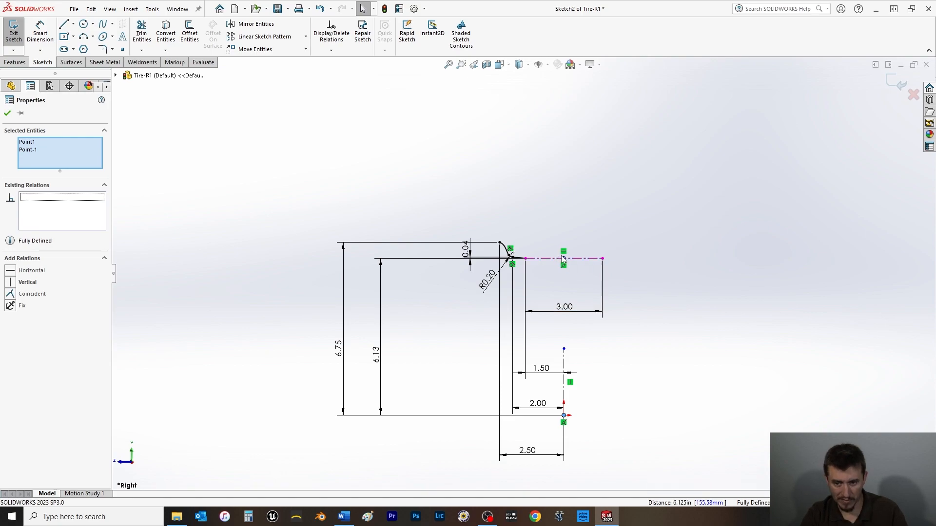
Step: Draw a horizontal centerline about 5.86 in long from the origin toward the right
click(565, 361)
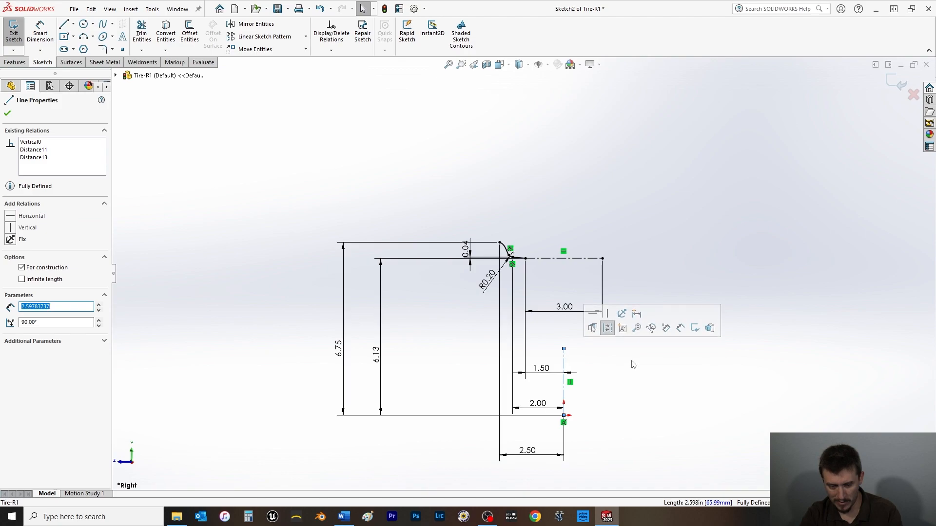
click(602, 359)
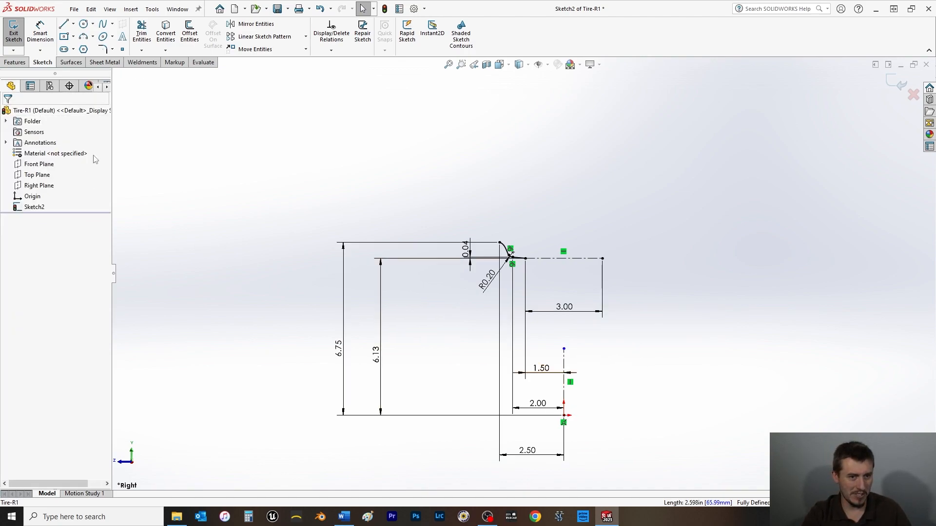
click(73, 24)
click(87, 49)
click(564, 415)
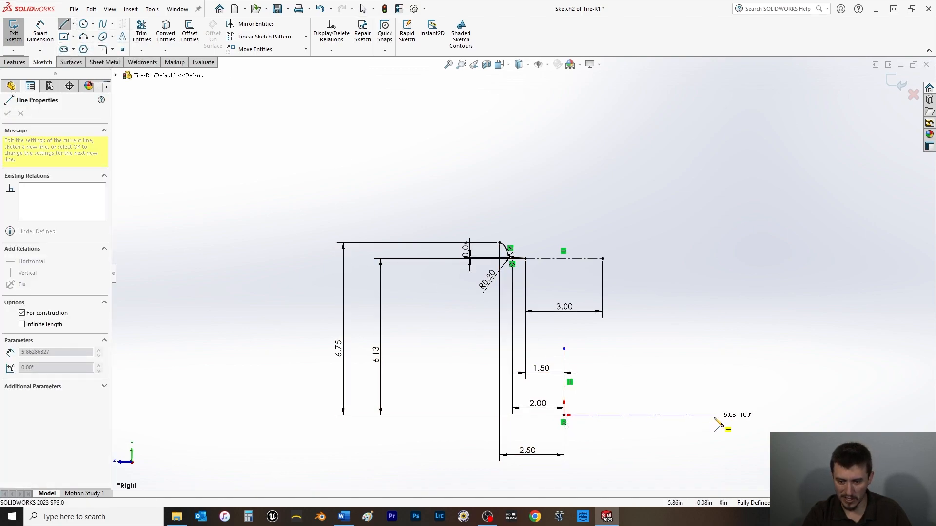
click(715, 416)
right_click(691, 349)
click(731, 361)
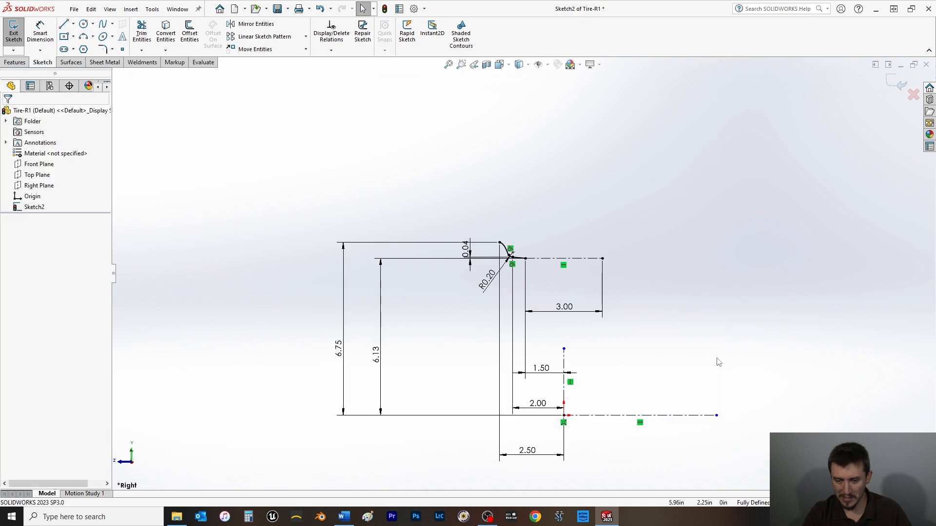
Step: Mirror the left rim profile's spline, arc and sloped line about the vertical centerline, keeping the originals
click(248, 24)
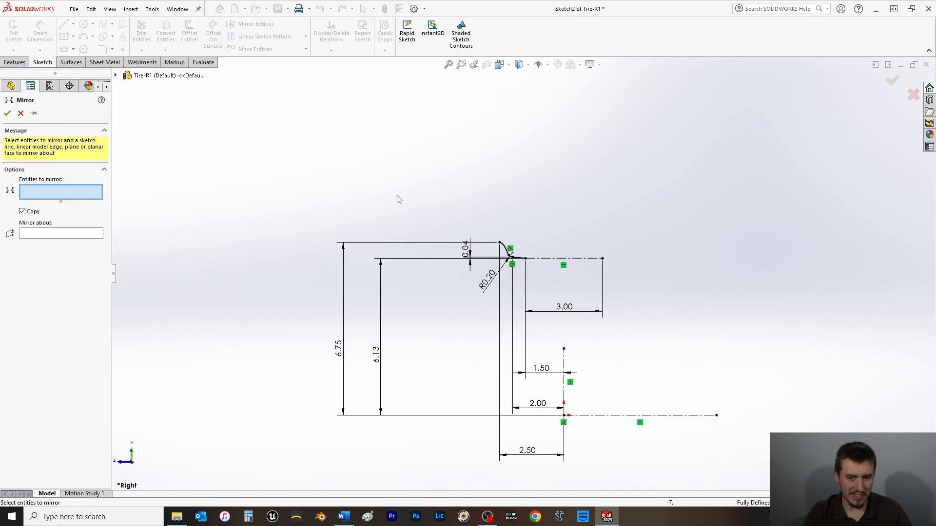
scroll(506, 252, down, 5)
click(476, 241)
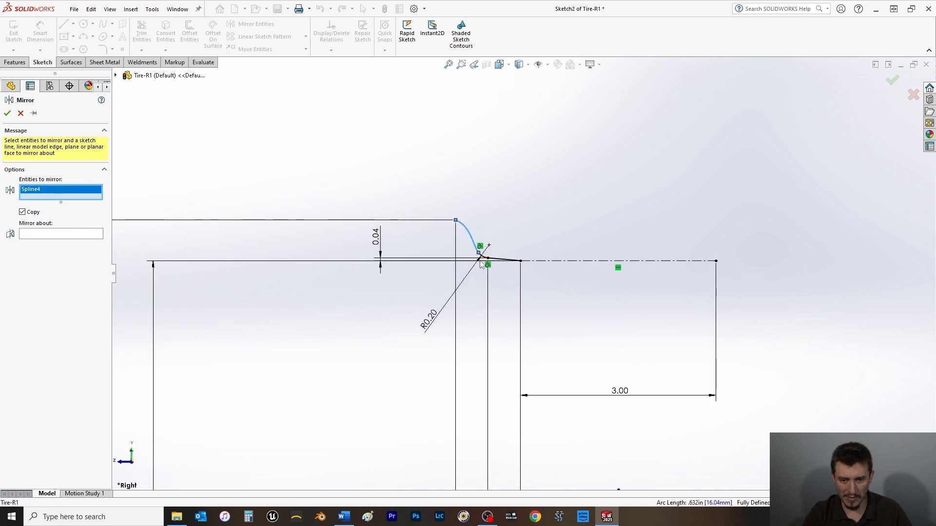
scroll(477, 258, down, 6)
click(534, 254)
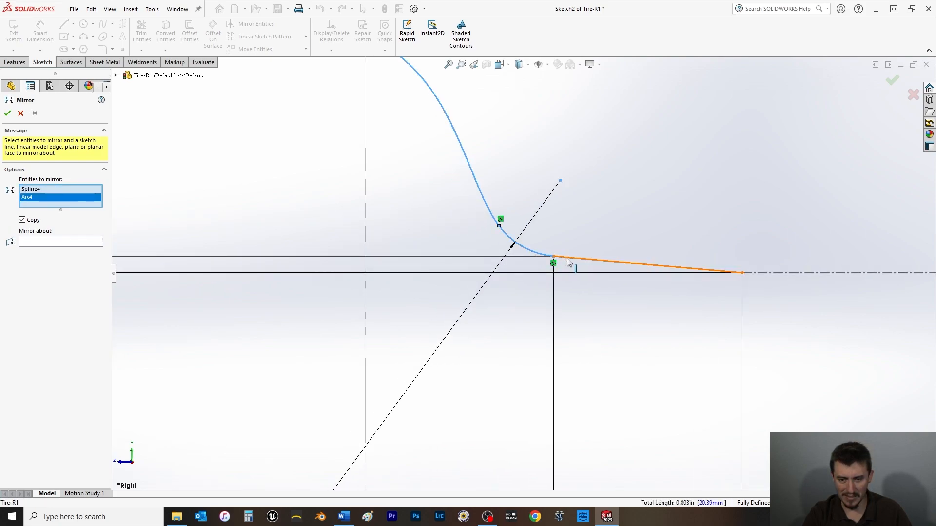
click(567, 257)
scroll(683, 335, up, 5)
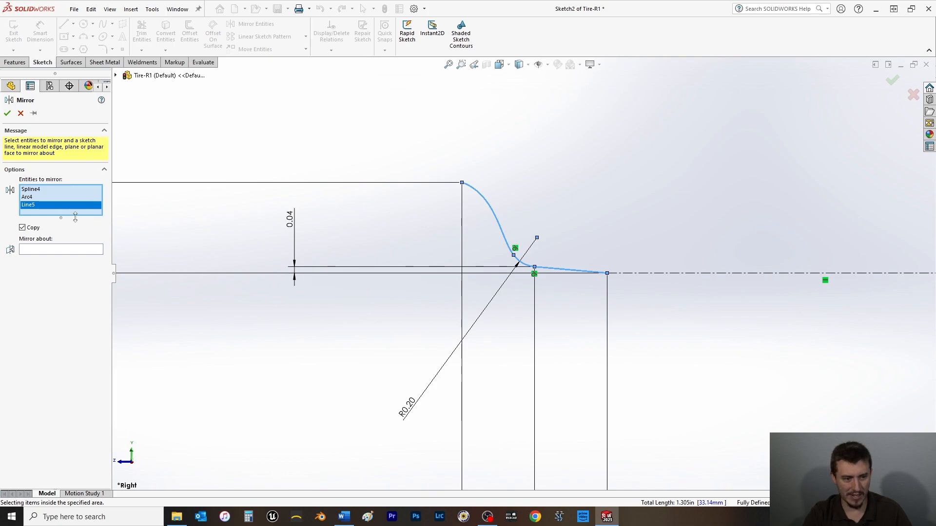
click(61, 250)
scroll(522, 273, up, 5)
scroll(590, 443, up, 4)
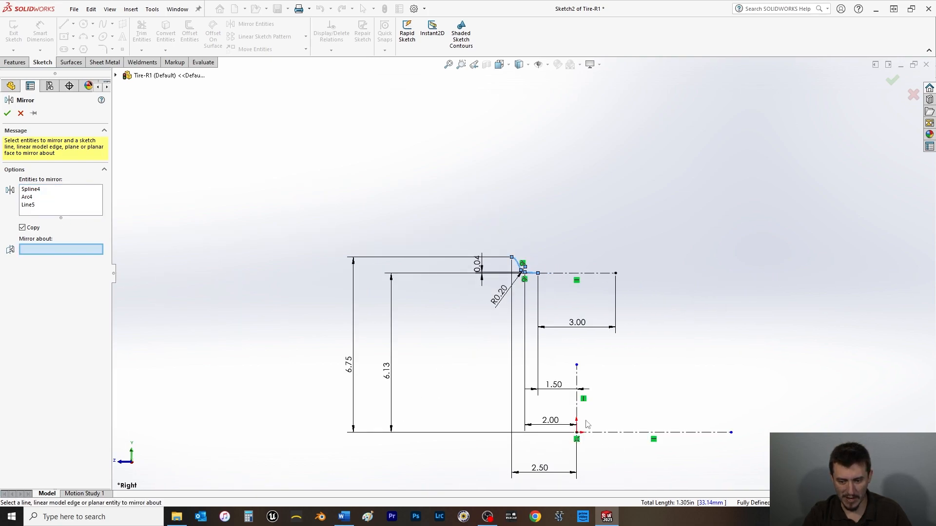
click(576, 375)
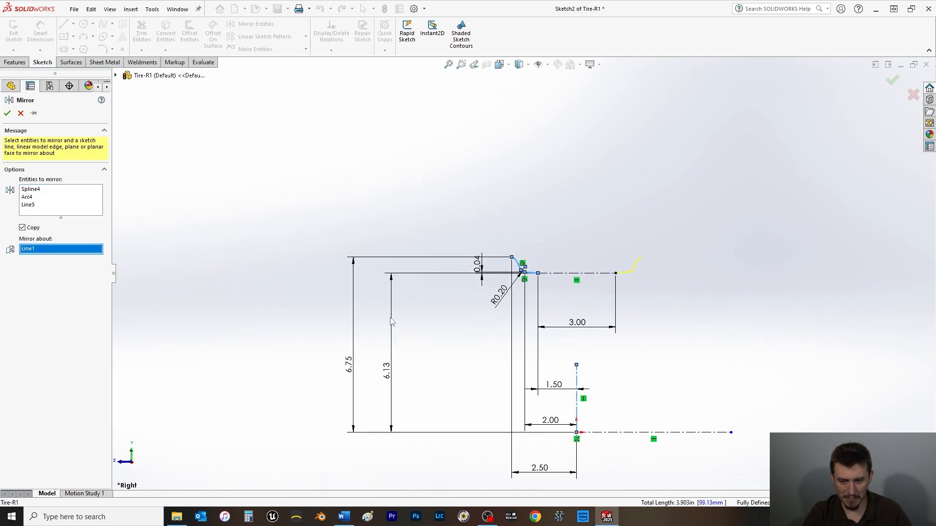
click(8, 113)
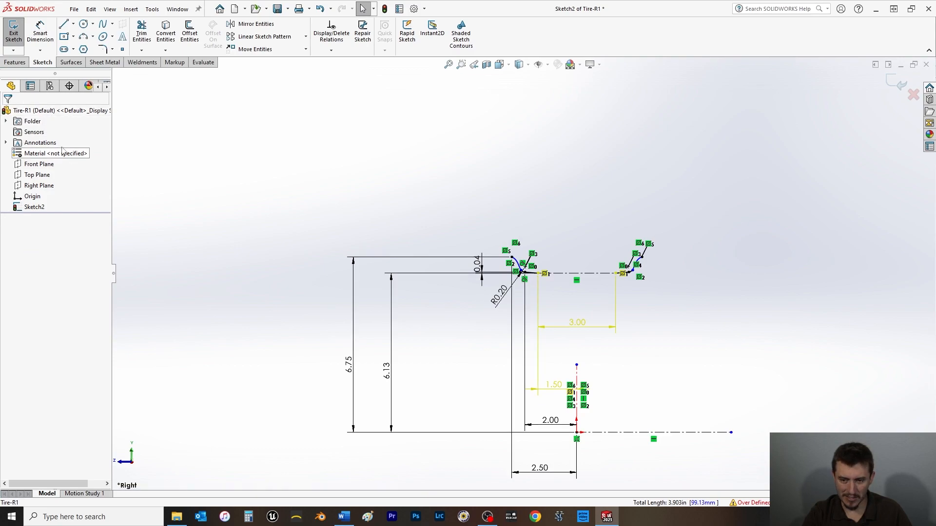
Step: Delete the mirrored spline, arc and sloped line of the right rim profile
scroll(629, 242, down, 4)
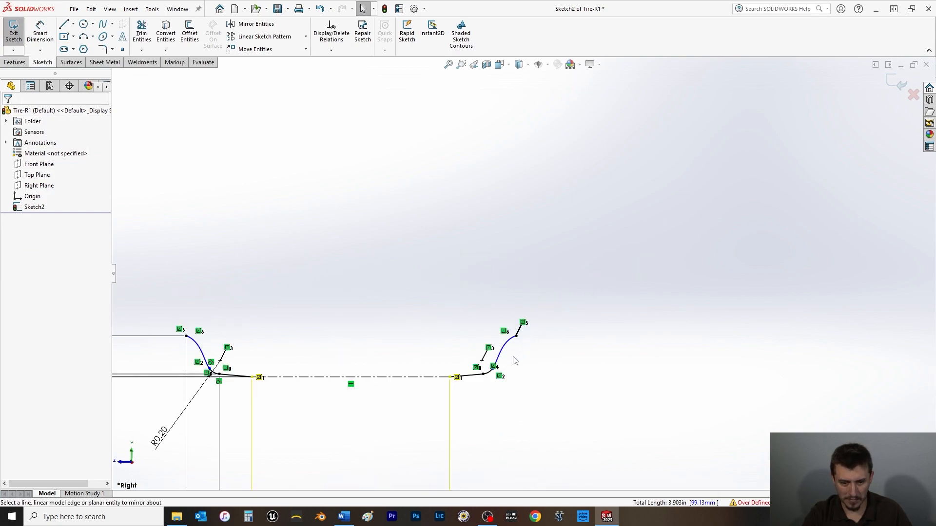
scroll(495, 384, down, 5)
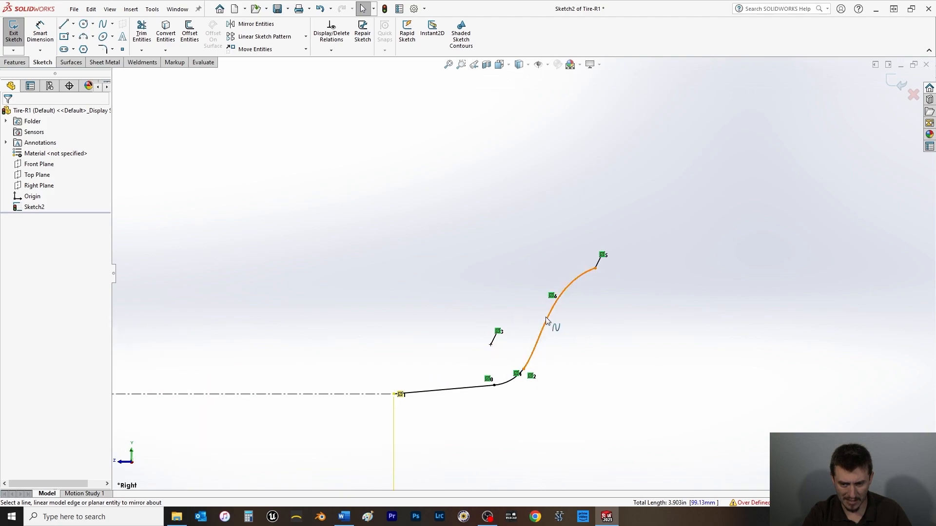
click(540, 331)
scroll(538, 344, up, 5)
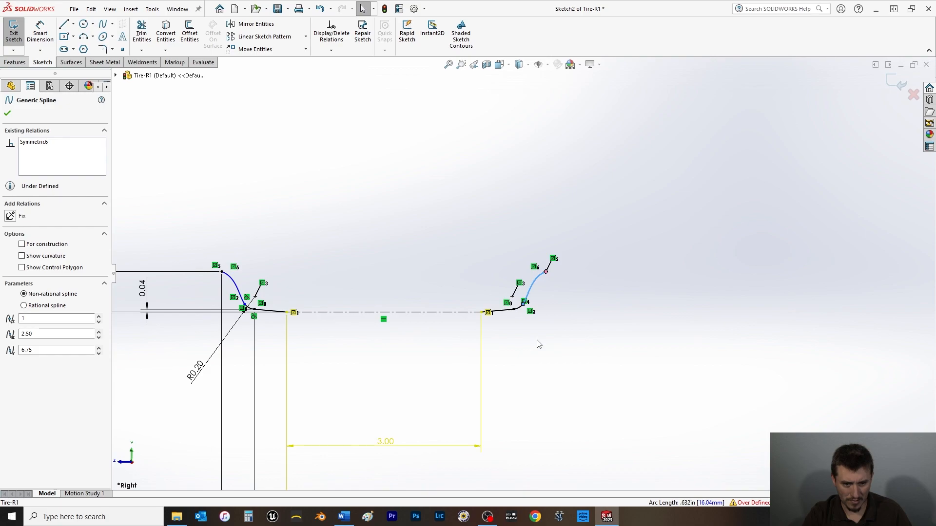
click(532, 352)
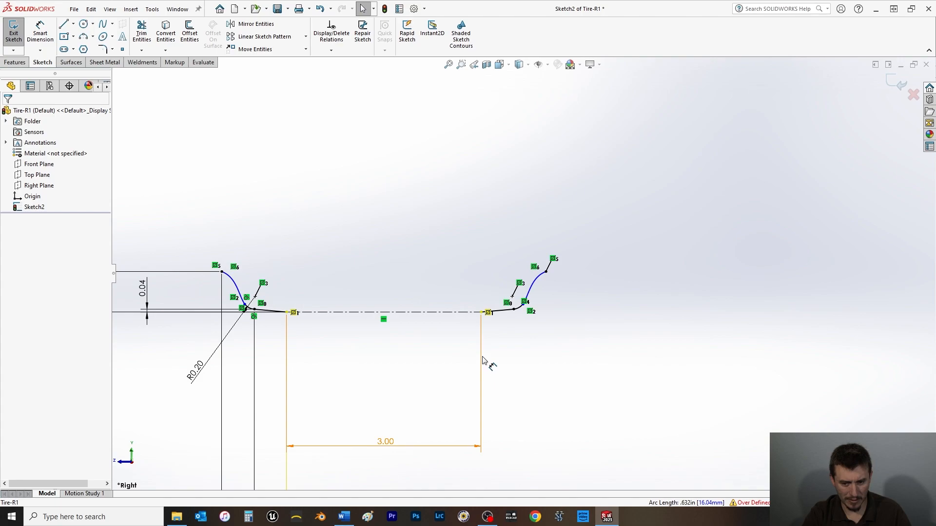
drag(571, 235, 503, 360)
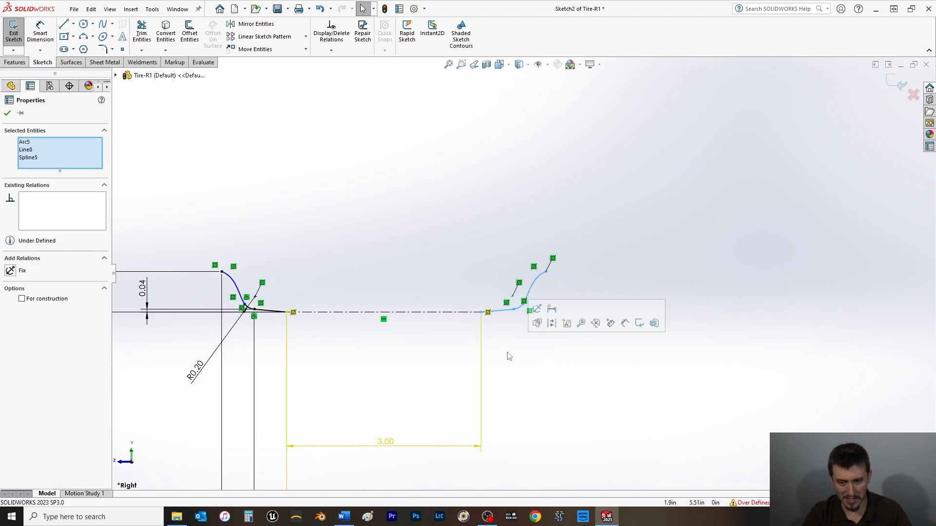
key(Delete)
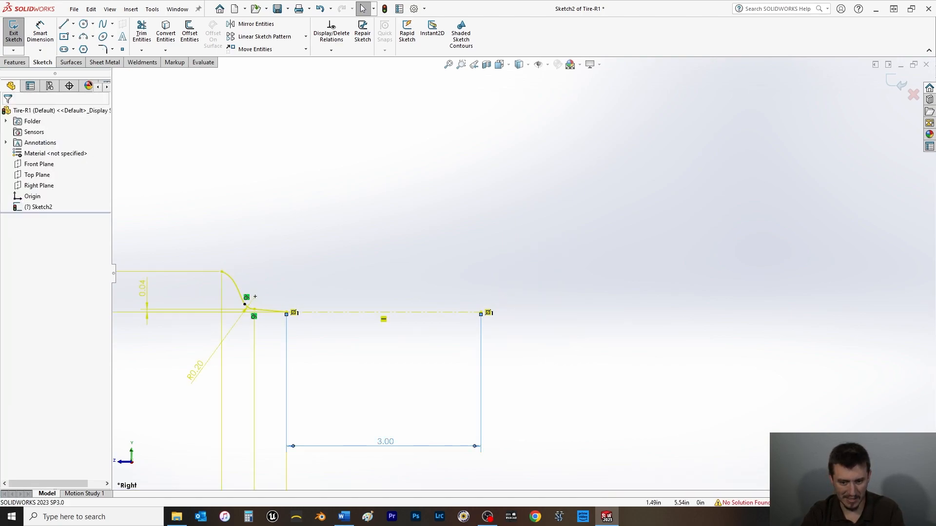
Step: Delete the length dimension of the horizontal construction line between the rim profiles
click(481, 360)
key(Delete)
scroll(464, 374, up, 3)
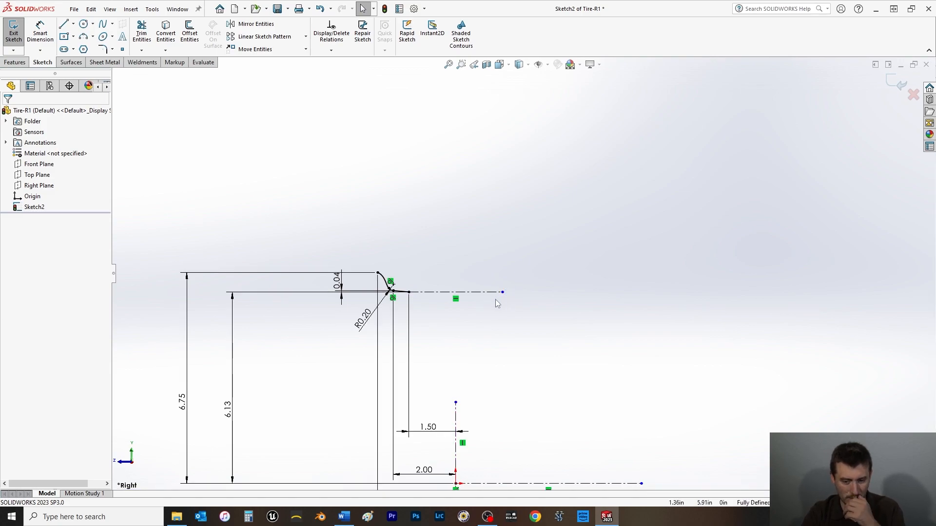
Step: Dimension the horizontal construction line's length again, keeping its current value
click(49, 34)
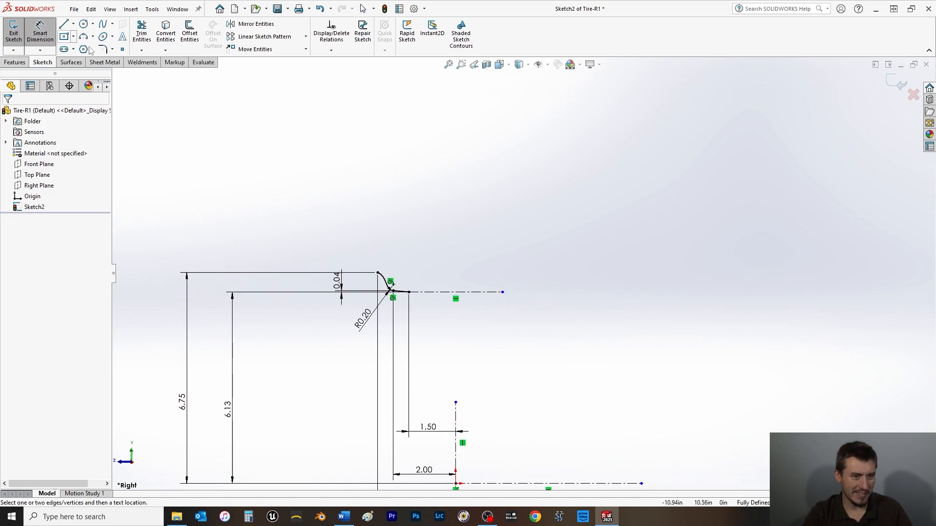
click(492, 296)
click(465, 339)
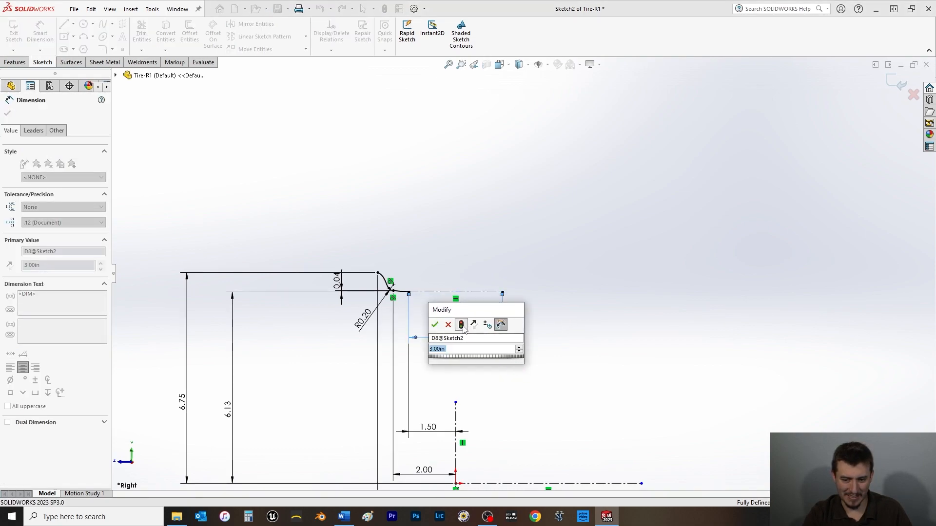
key(Return)
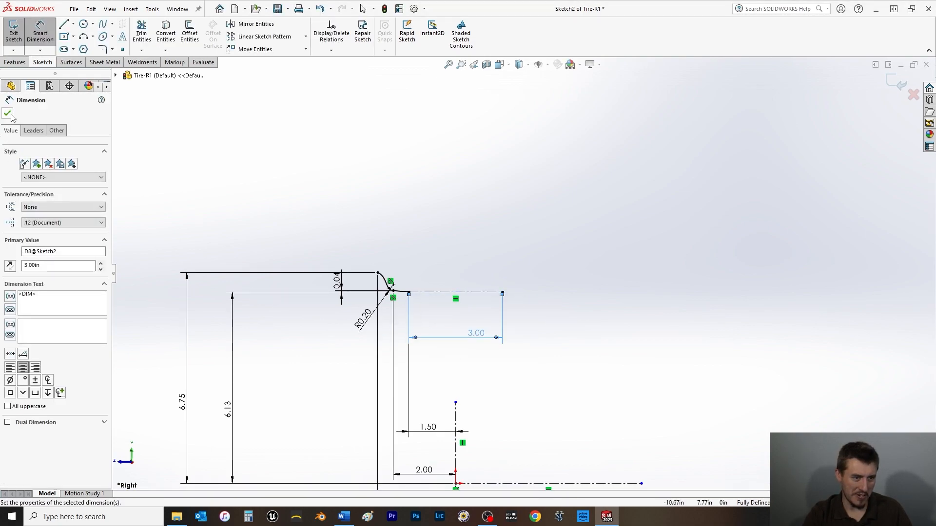
click(7, 114)
Step: Mirror the left rim profile's sloped line, arc and spline about the vertical centerline as copies, and delete the conflicting symmetric relation at the inner ends
click(251, 23)
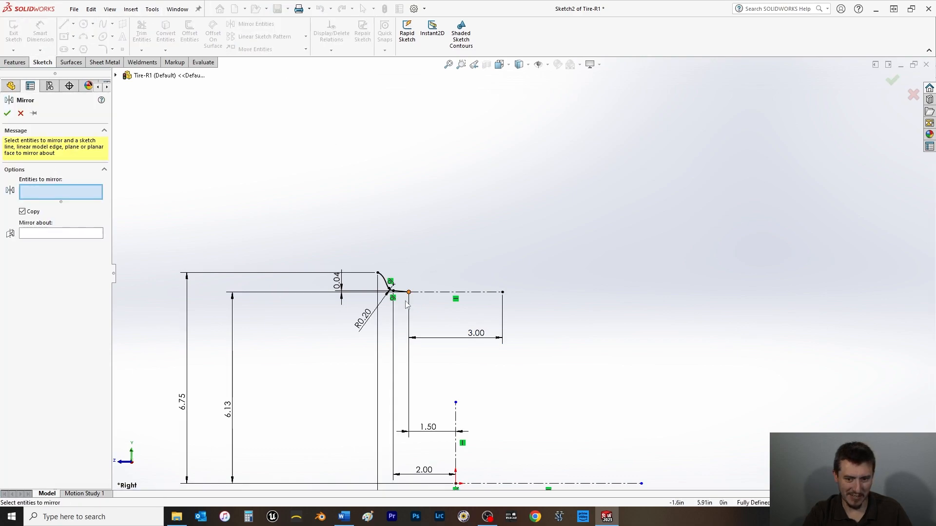
scroll(407, 301, down, 6)
click(509, 201)
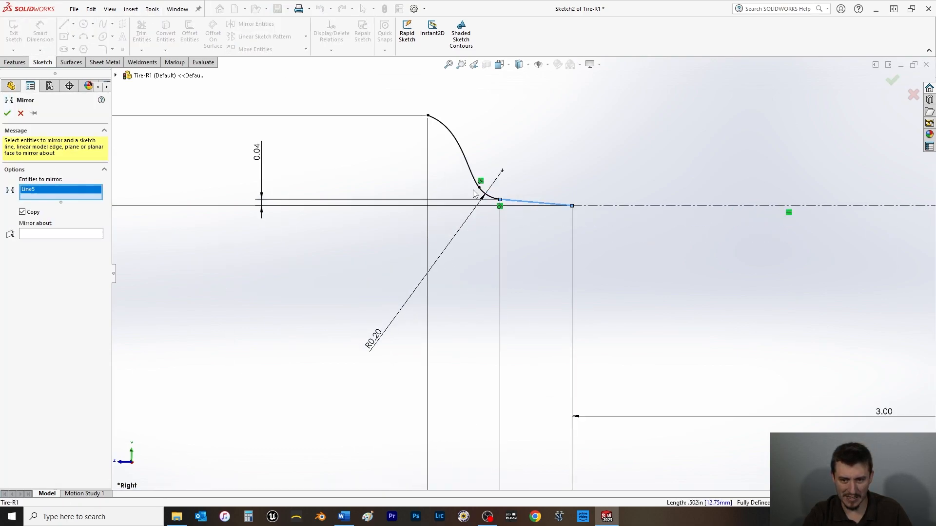
click(485, 197)
click(471, 170)
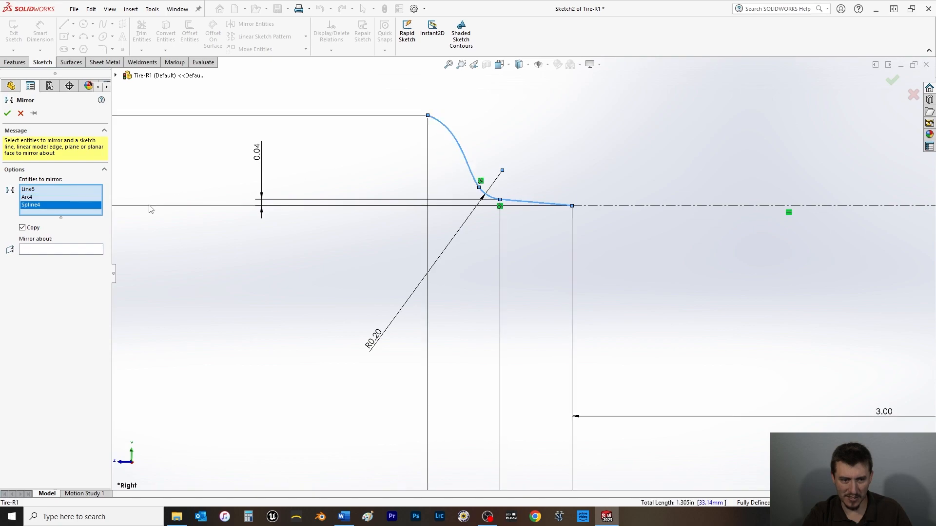
click(72, 252)
scroll(631, 411, up, 3)
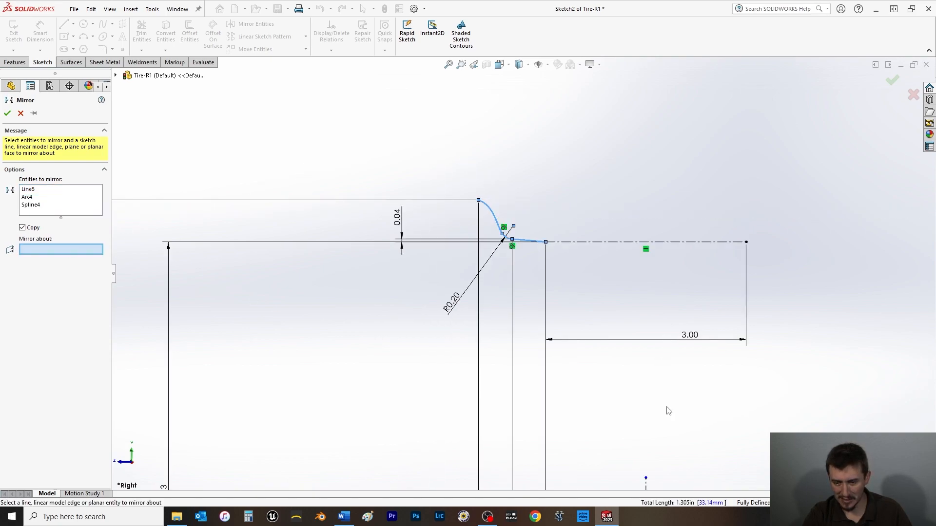
scroll(647, 480, up, 2)
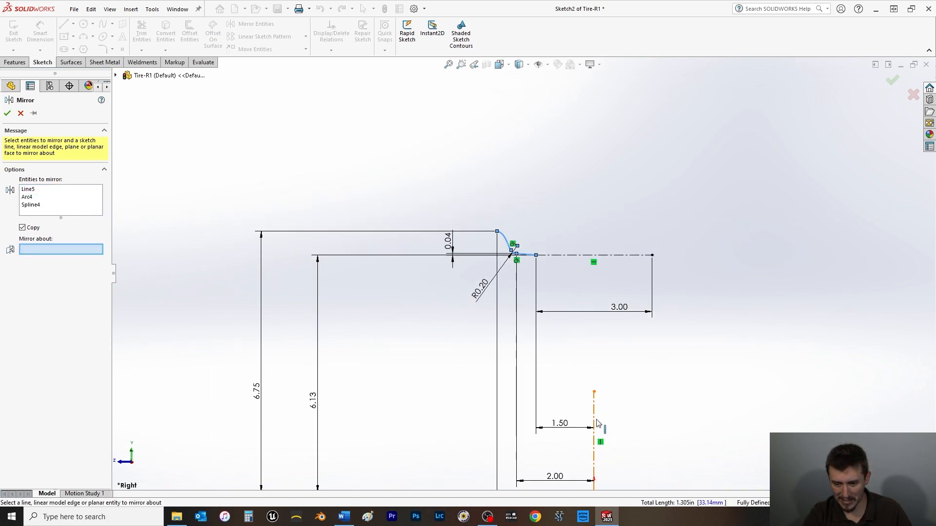
click(594, 414)
scroll(673, 232, down, 3)
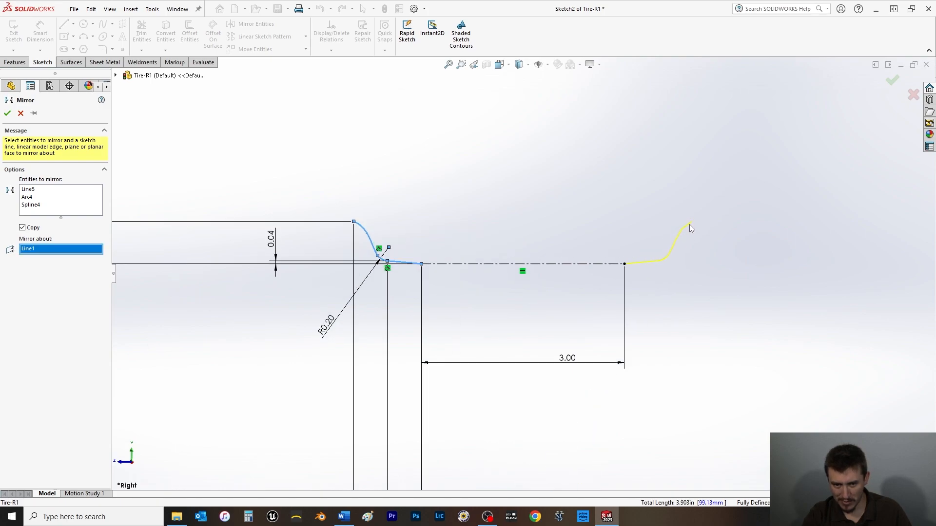
click(7, 113)
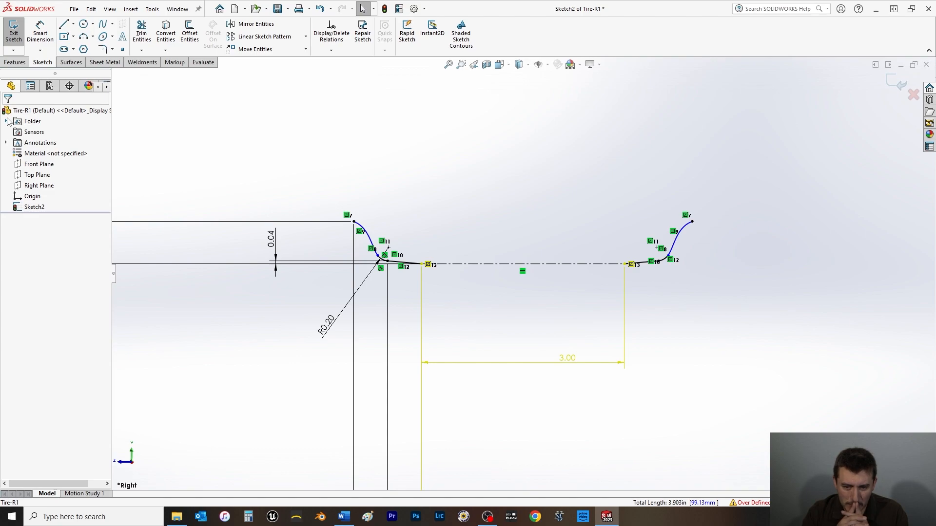
click(633, 266)
key(Delete)
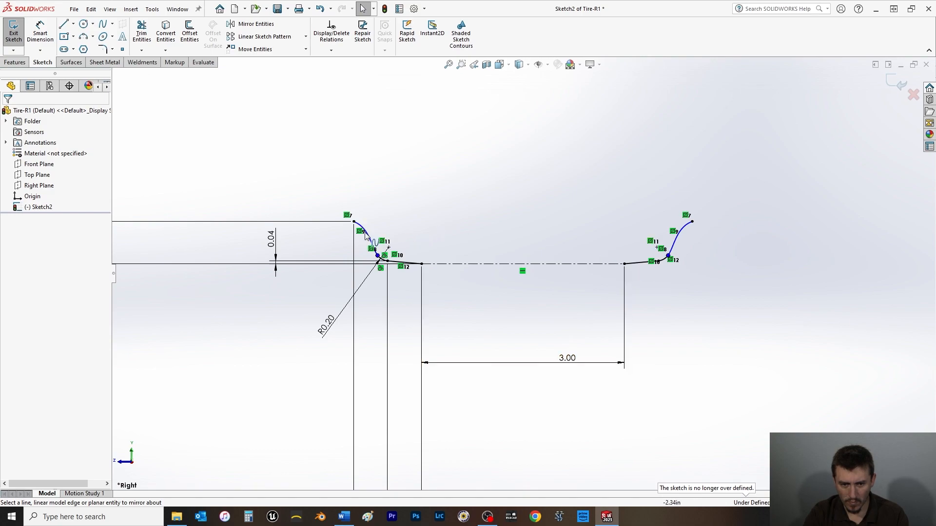
Step: Examine the spline-to-arc joints of both rim profiles for any remaining freedom of movement
click(377, 249)
drag(377, 255, 377, 228)
click(382, 215)
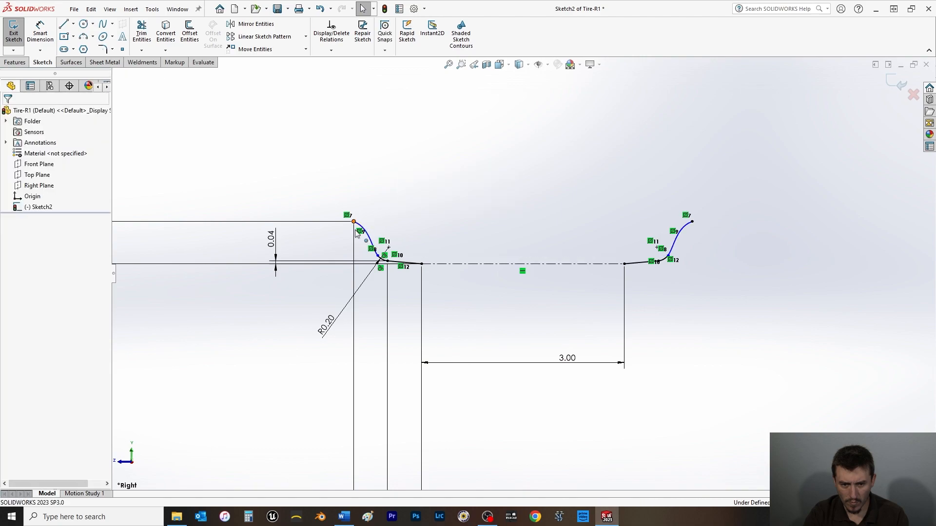
click(377, 255)
drag(377, 256, 378, 230)
click(382, 215)
scroll(379, 264, down, 8)
scroll(393, 250, up, 2)
scroll(505, 205, up, 6)
scroll(626, 257, down, 9)
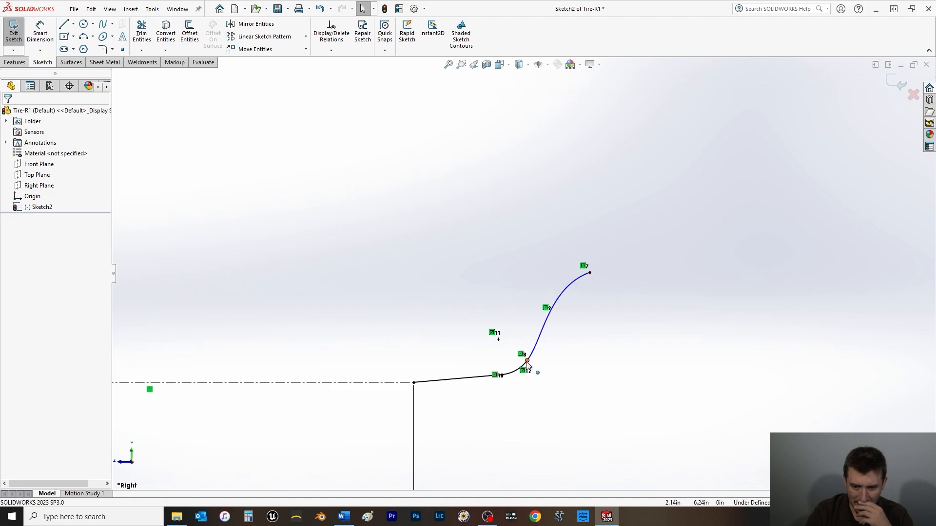
click(527, 360)
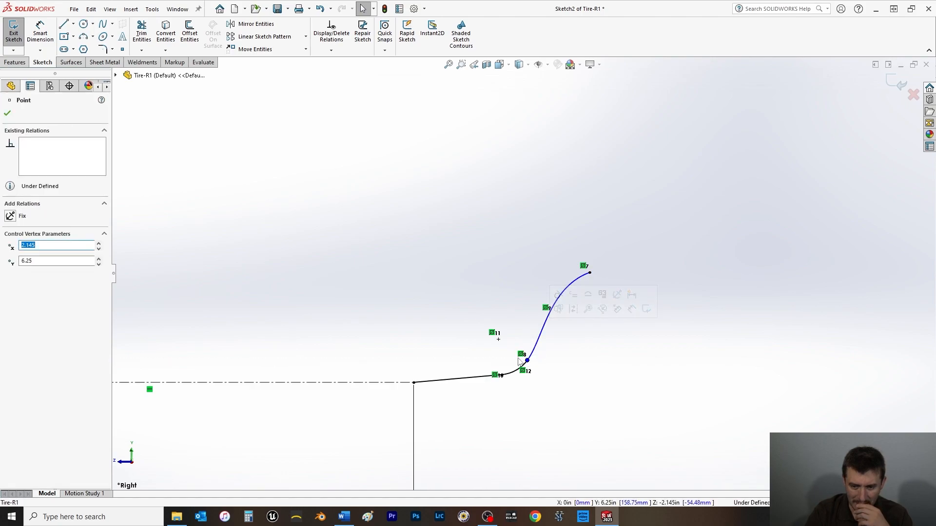
click(602, 294)
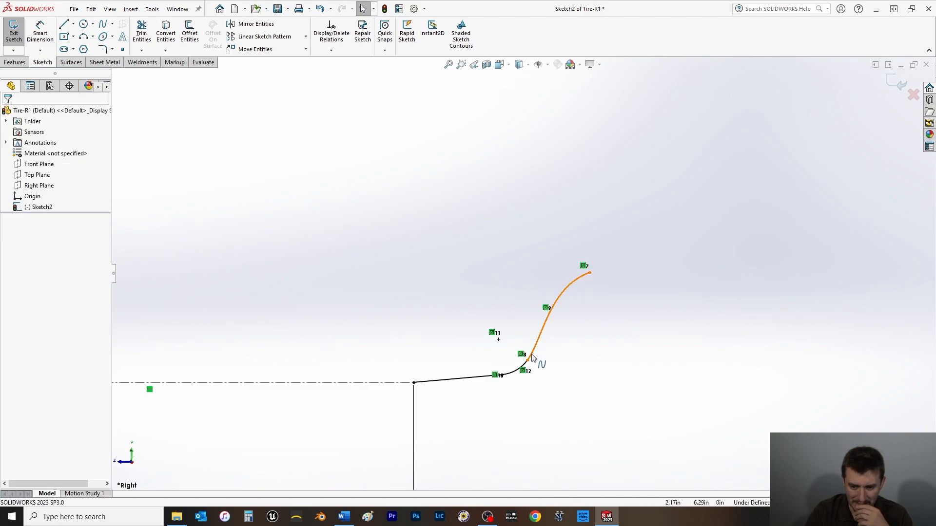
scroll(507, 278, up, 4)
scroll(290, 288, down, 3)
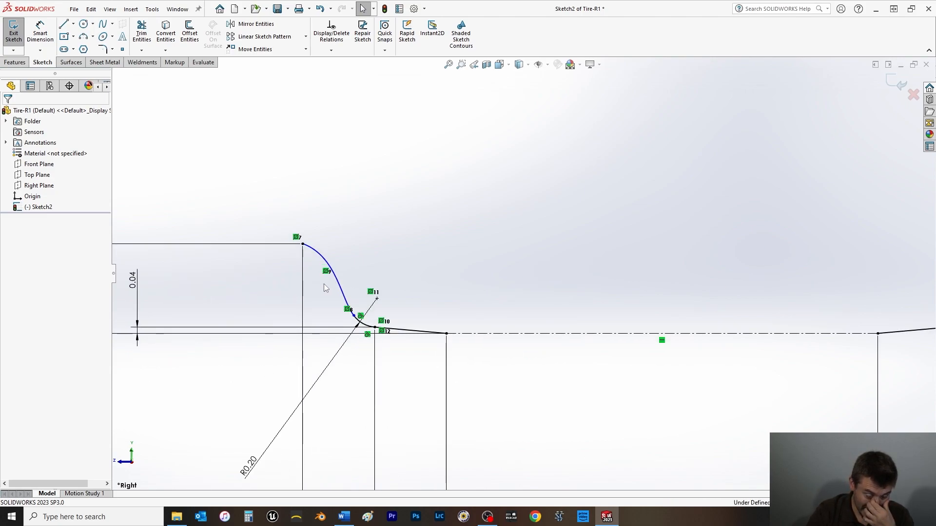
scroll(571, 376, up, 4)
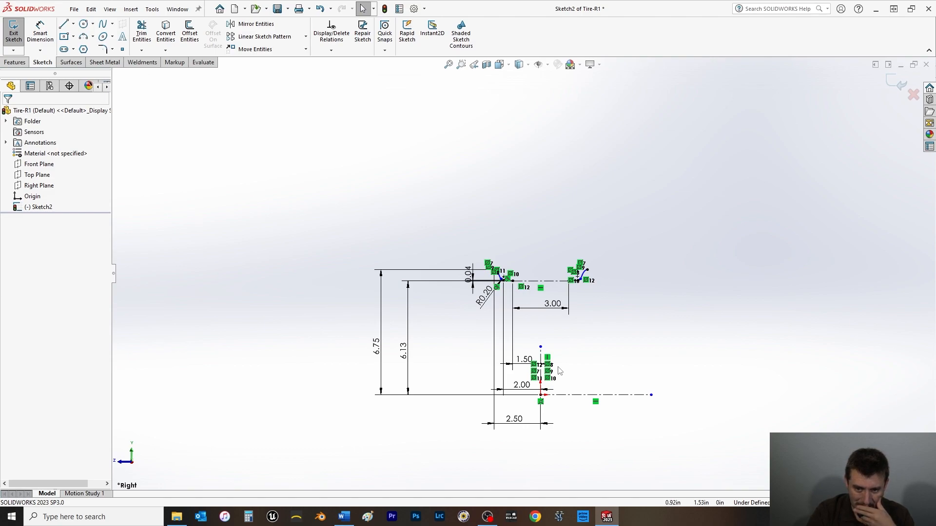
click(40, 32)
scroll(465, 273, down, 3)
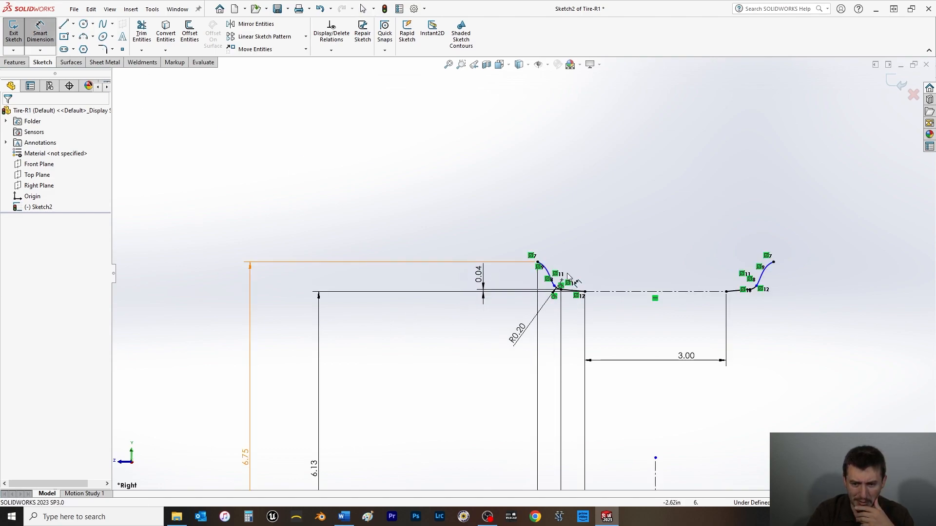
scroll(569, 278, down, 3)
click(600, 275)
click(557, 264)
click(8, 114)
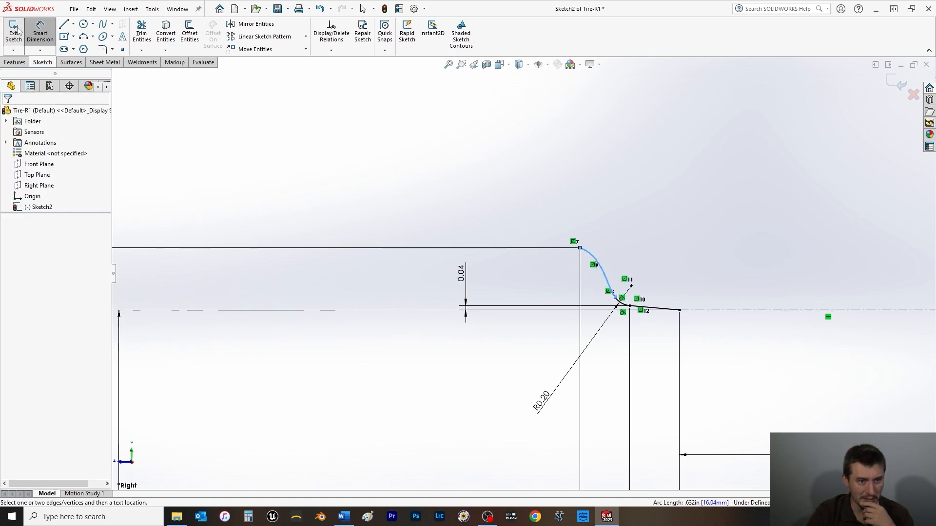
click(42, 36)
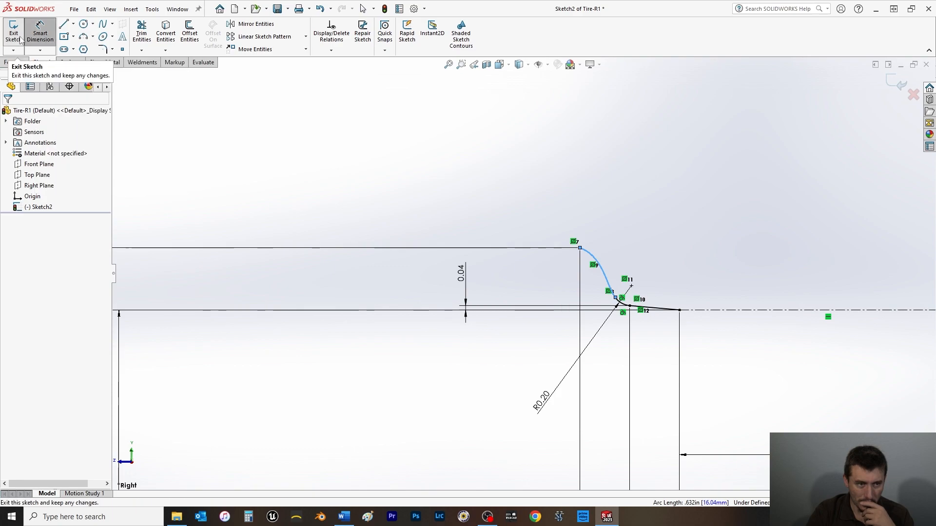
click(369, 203)
scroll(622, 260, up, 5)
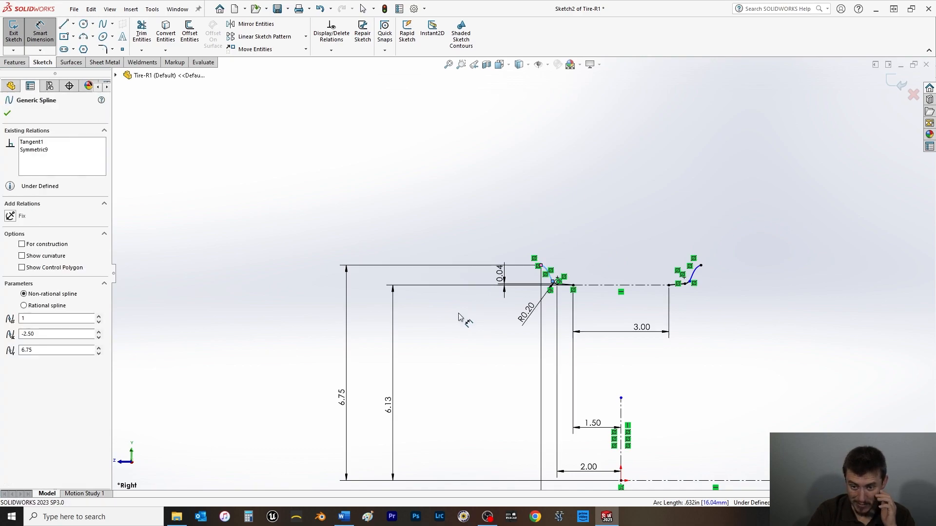
click(8, 114)
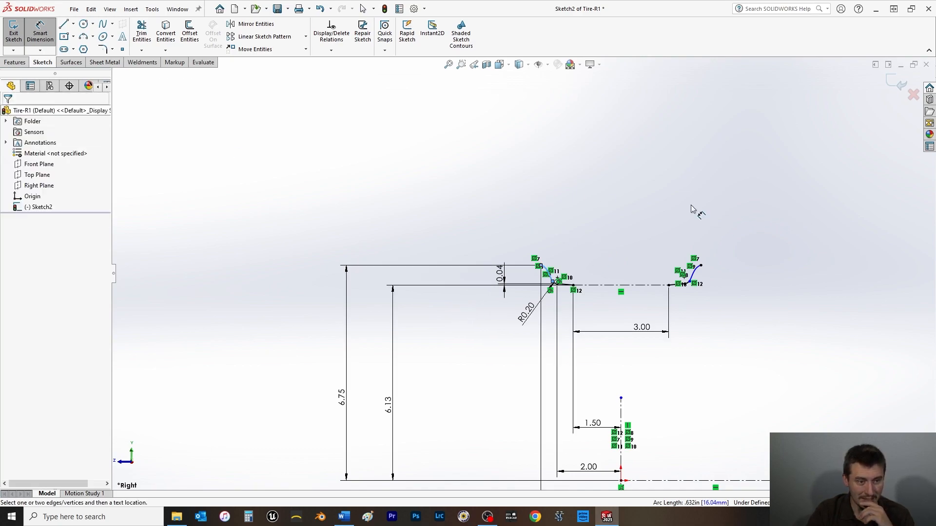
click(7, 113)
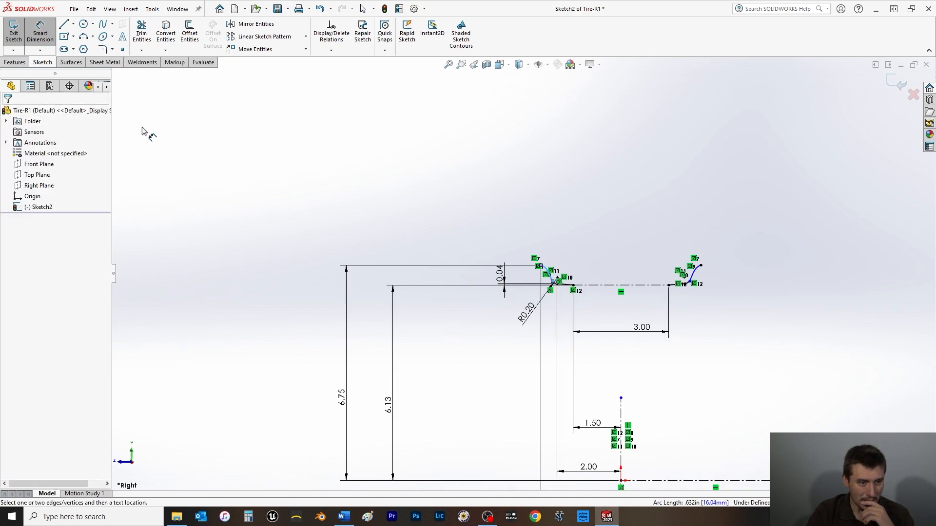
key(Escape)
Step: Convert the left rim profile's arc, sloped line and spline to construction geometry
drag(766, 214, 472, 322)
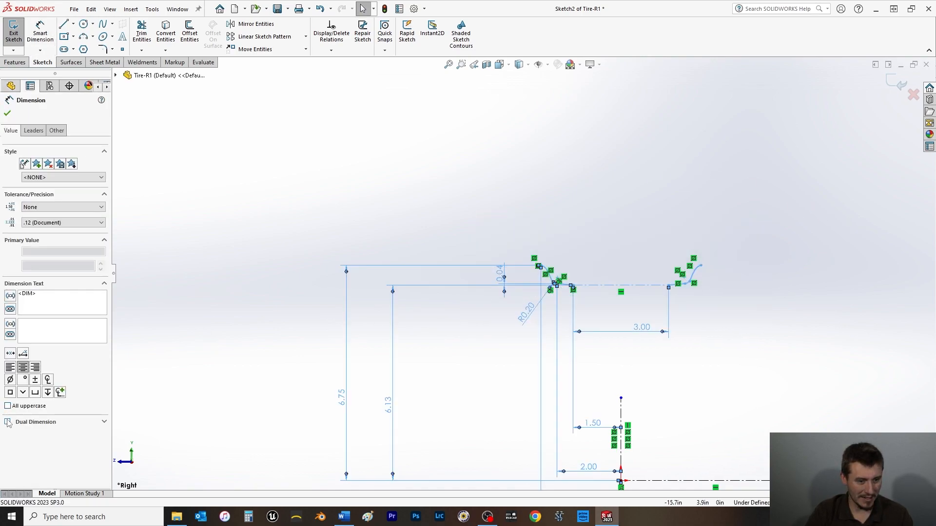
key(Escape)
scroll(658, 287, down, 5)
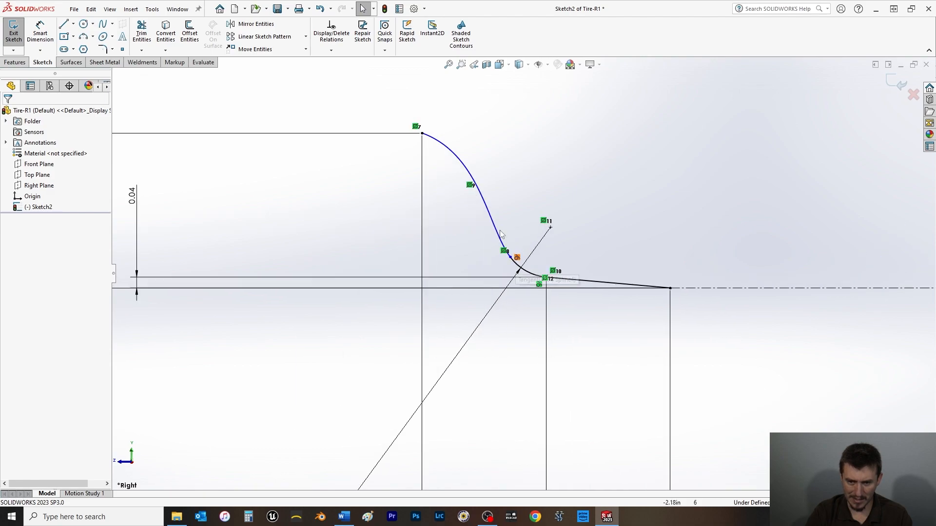
drag(378, 102, 733, 337)
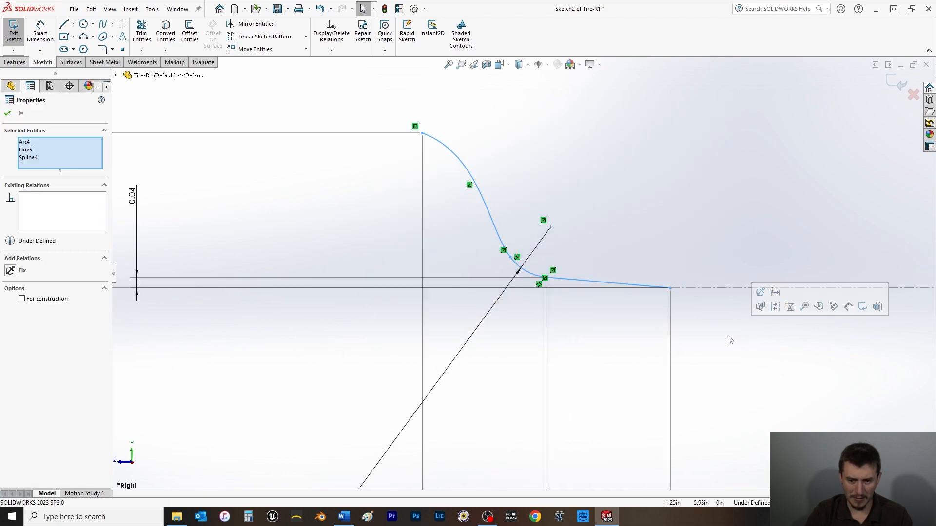
click(710, 375)
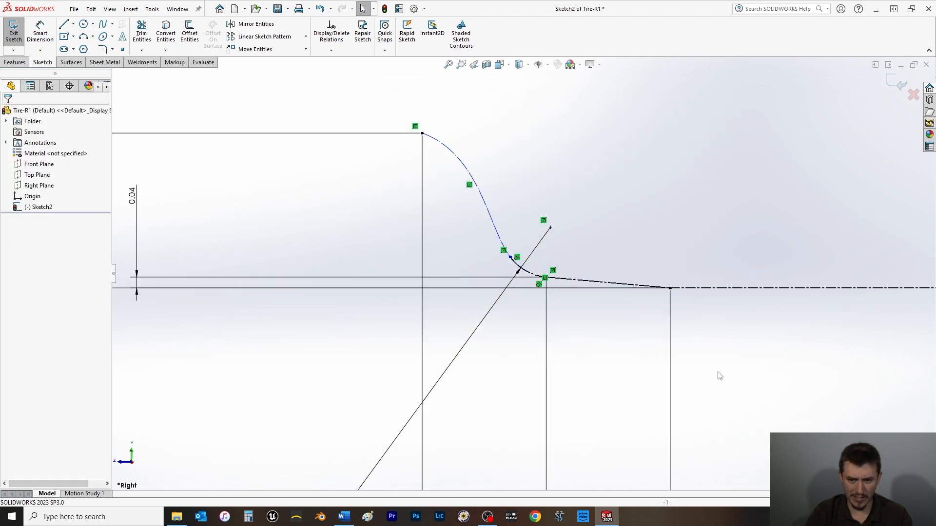
Step: Convert the mirrored arc and spline of the right rim profile to construction geometry
scroll(748, 377, up, 5)
scroll(604, 258, down, 6)
mouse_move(529, 270)
mouse_down()
mouse_move(648, 358)
mouse_move(676, 415)
mouse_up()
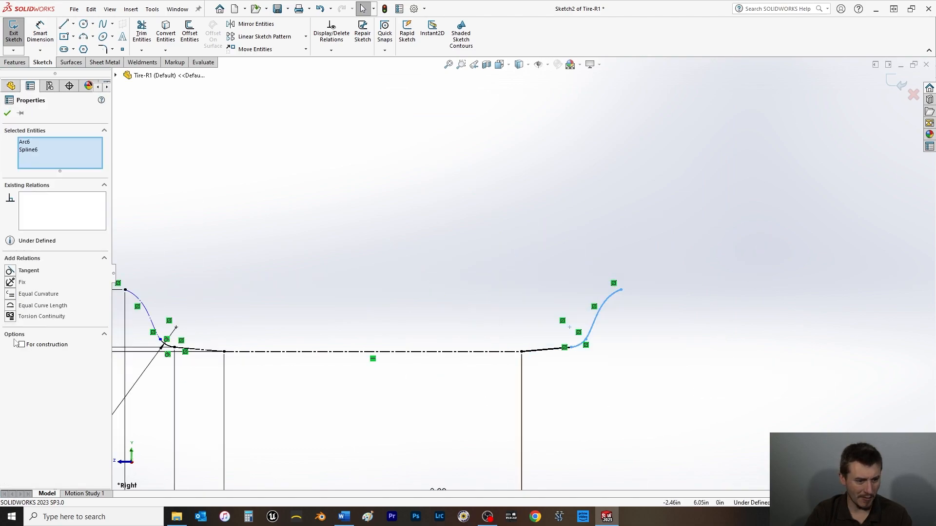
click(22, 345)
click(7, 113)
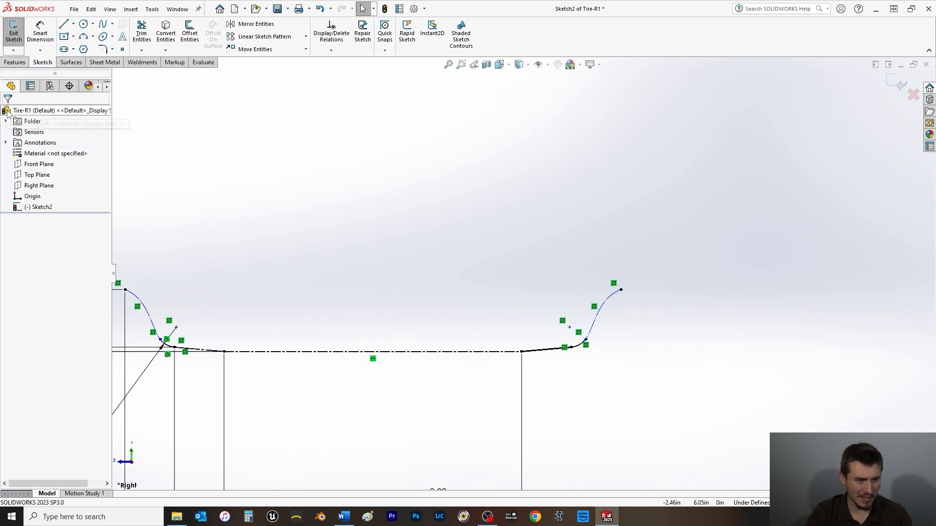
Step: Sketch a line chain above the left rim's sloped line: horizontal over its span, vertical upward, and a diagonal about 0.32 in long back toward the flange
key(f)
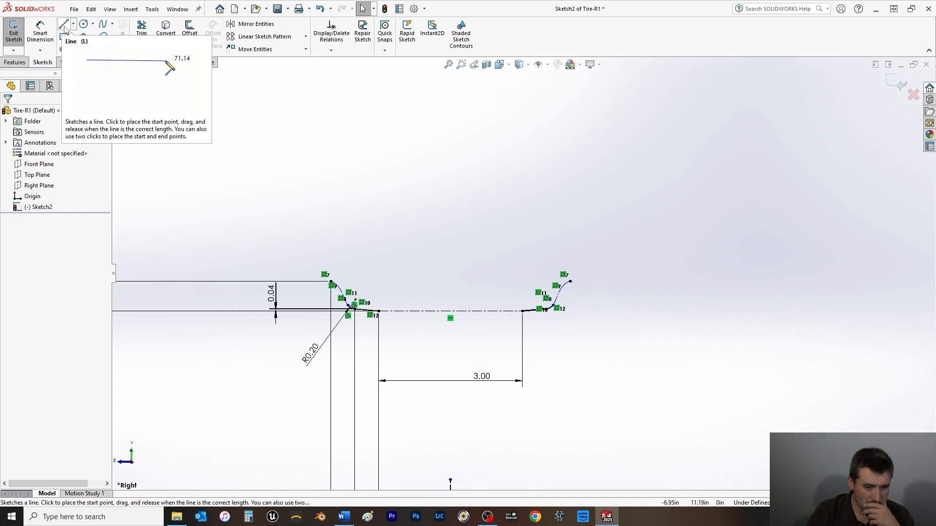
click(65, 29)
scroll(342, 293, down, 5)
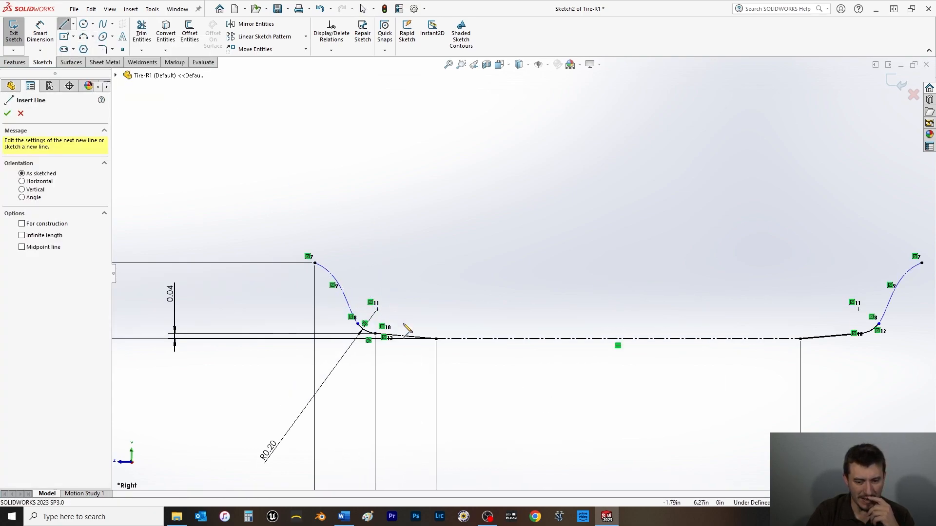
click(375, 323)
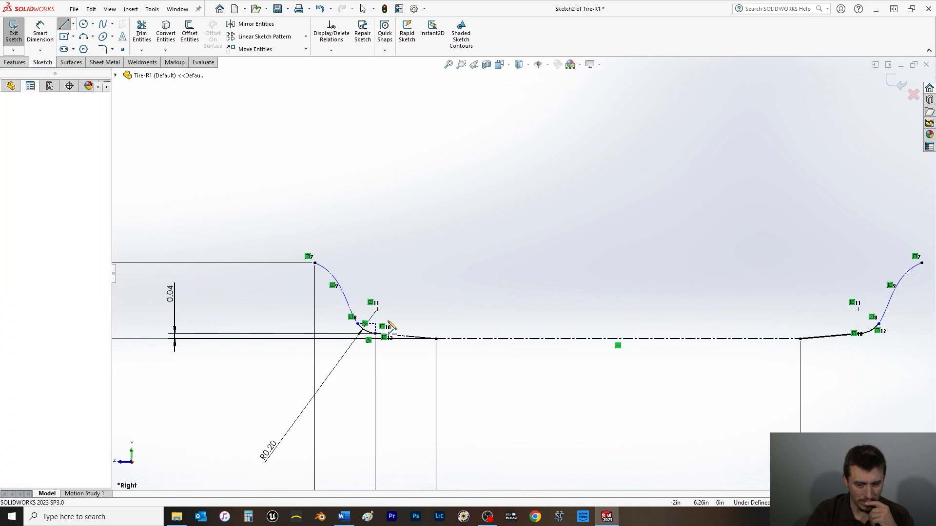
click(436, 323)
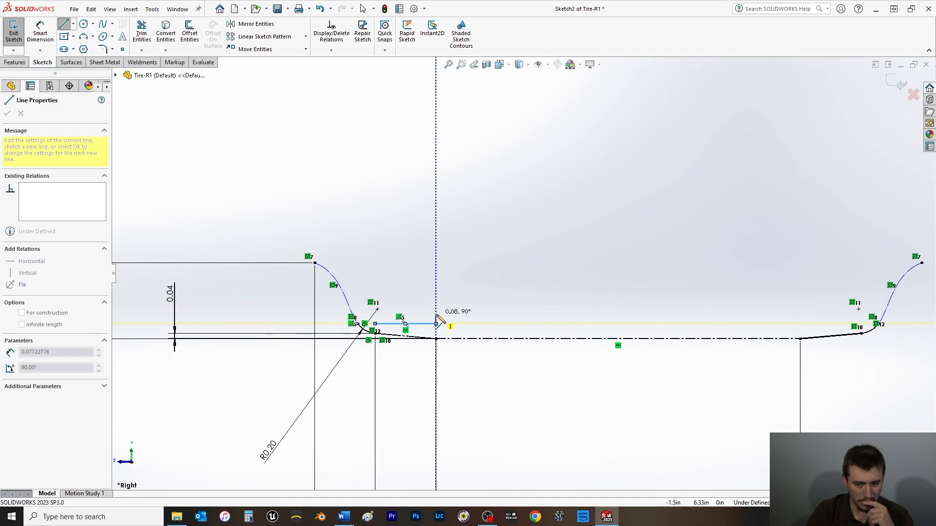
click(435, 278)
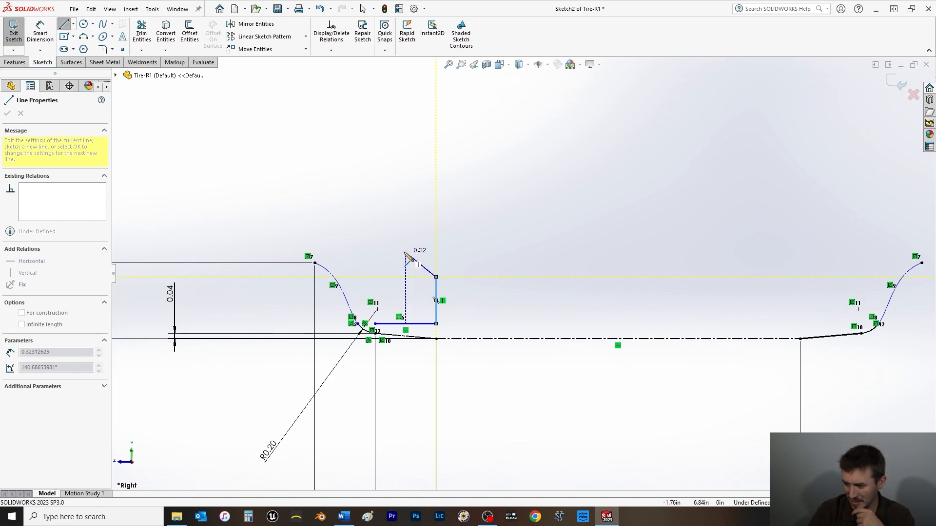
click(405, 254)
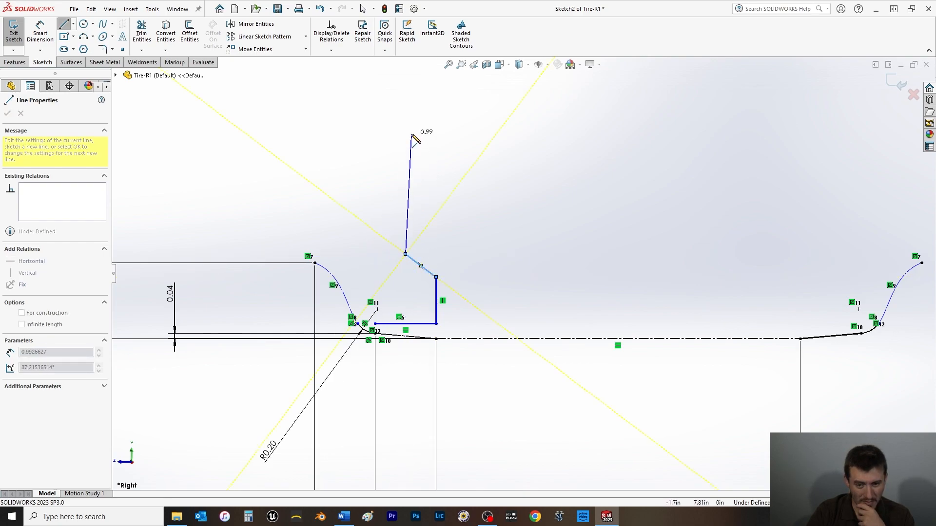
right_click(391, 197)
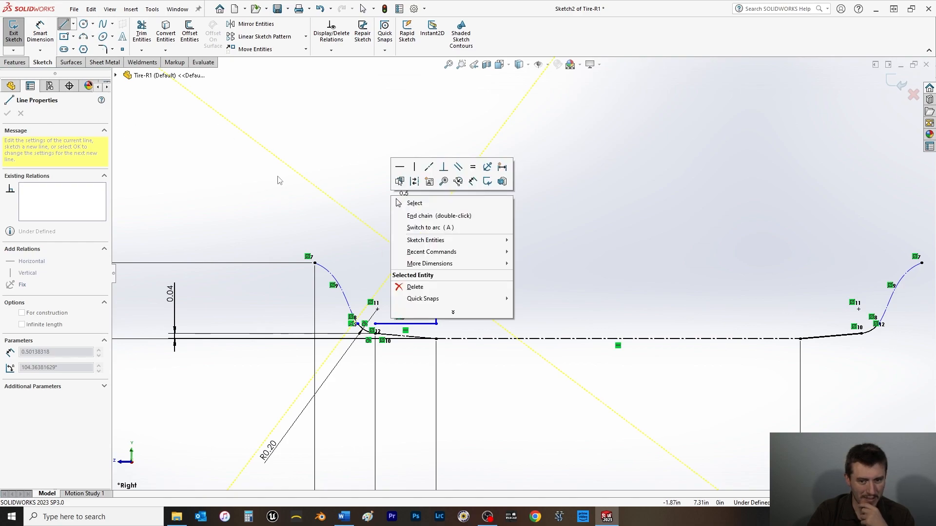
click(415, 203)
click(84, 38)
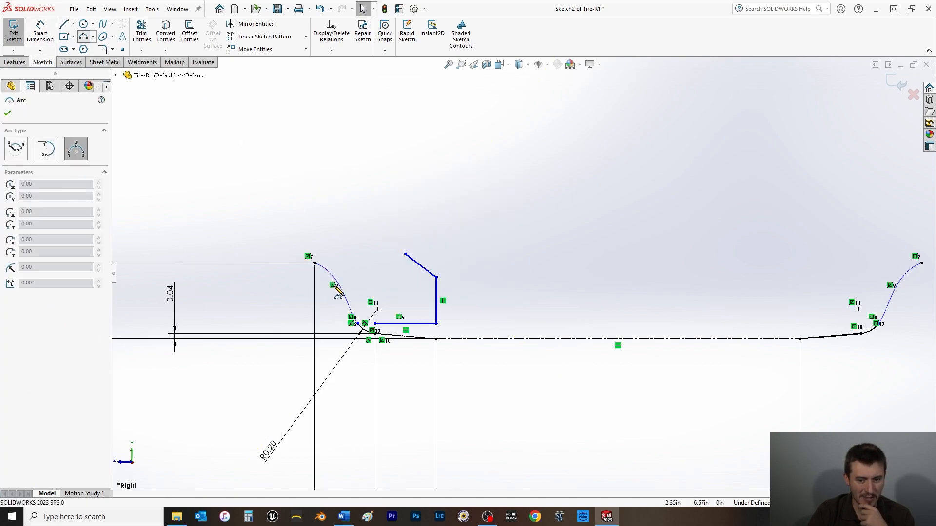
click(374, 324)
click(324, 240)
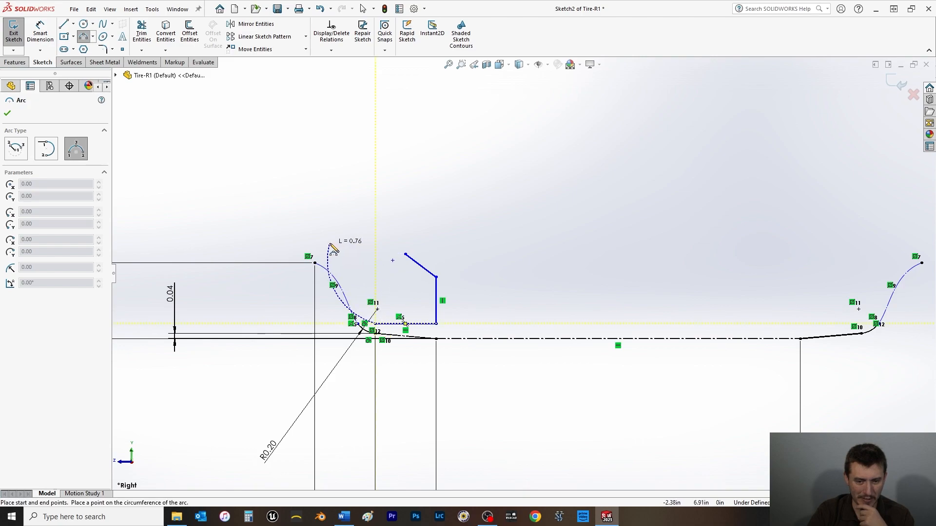
click(360, 276)
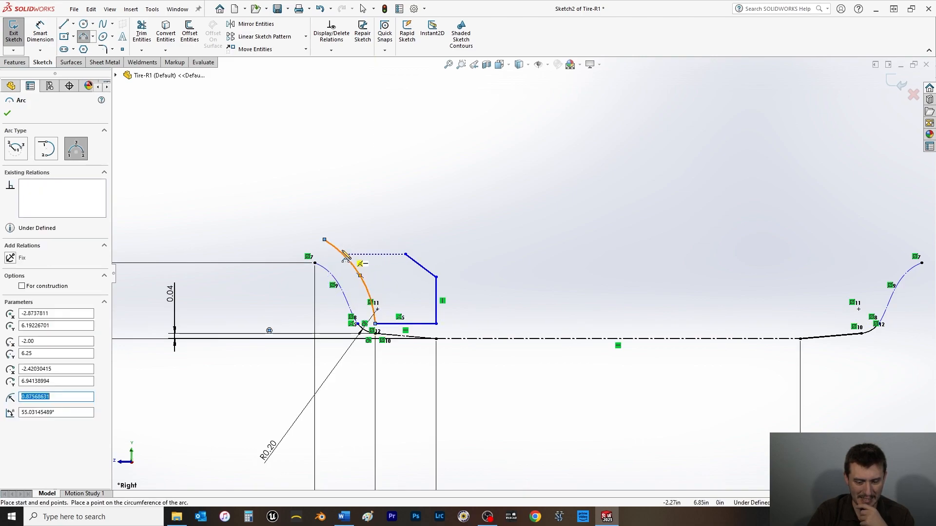
key(Escape)
drag(324, 238, 298, 222)
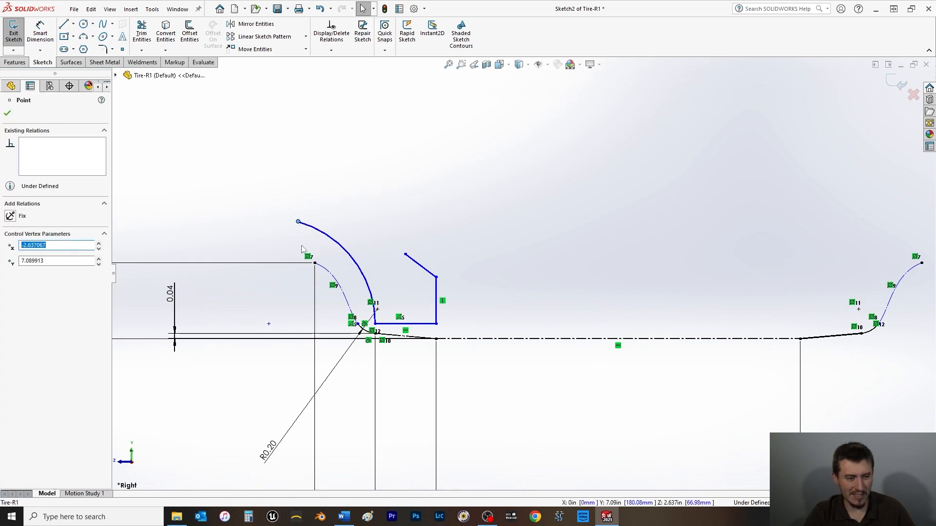
click(308, 239)
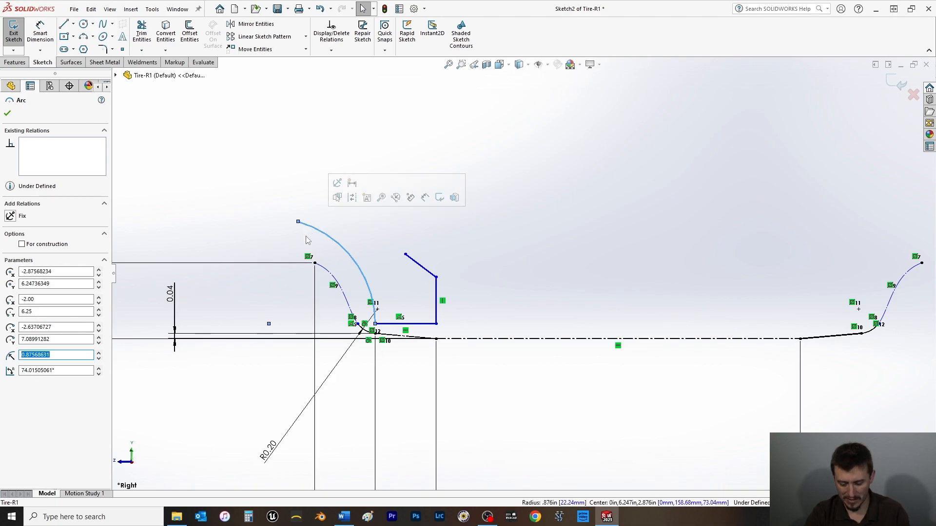
key(Delete)
Step: Sketch a two-point spline about 1.12 in long from the horizontal line's rim-side end up and outward past the left flange tip
click(102, 24)
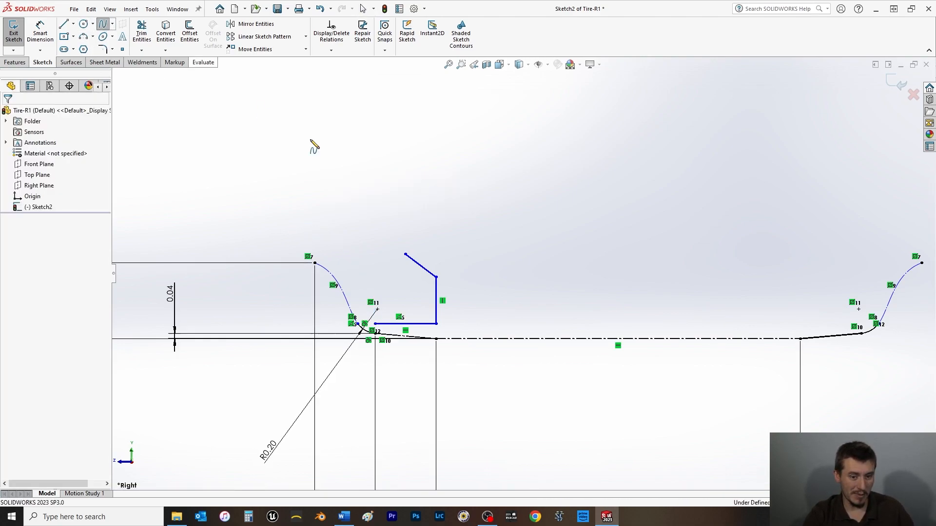
click(375, 323)
click(291, 216)
right_click(302, 187)
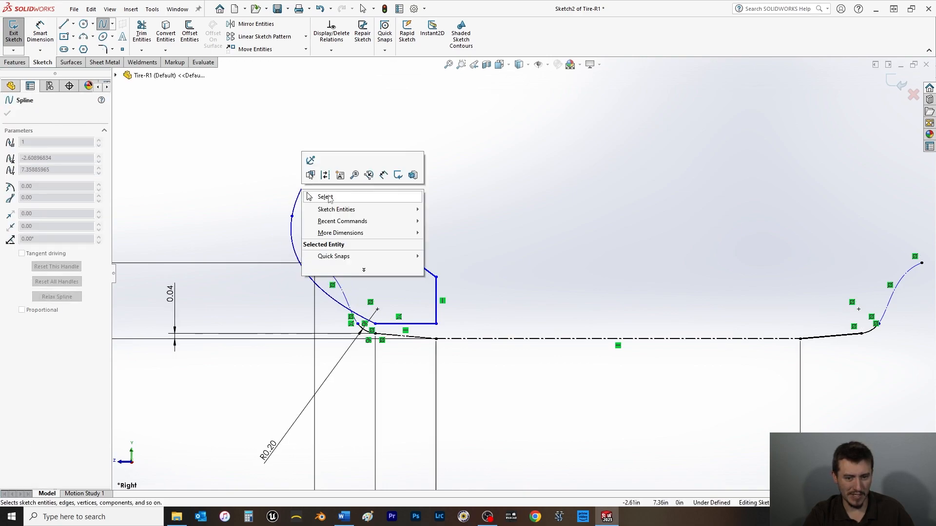
click(313, 195)
Step: Bow the spline above the left rim profile by reshaping it with the tangent handles at its upper and lower ends
click(321, 253)
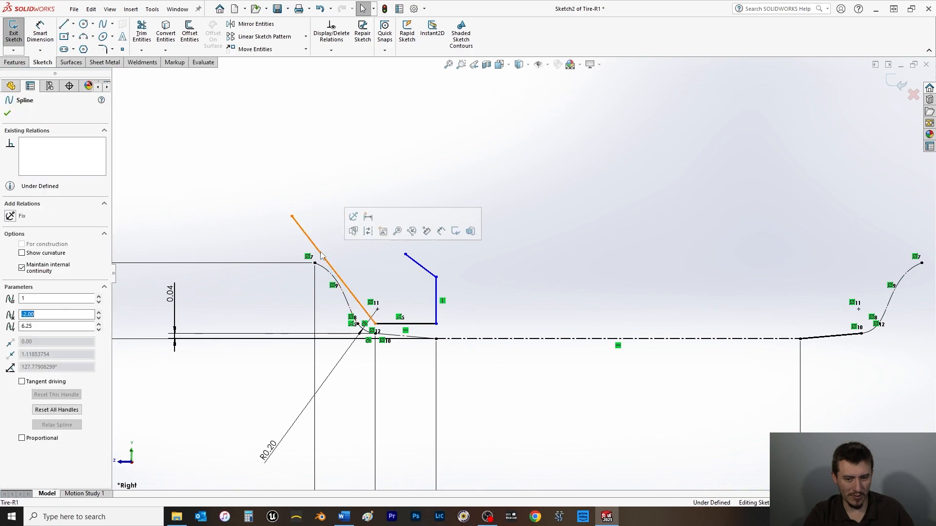
drag(325, 260, 342, 248)
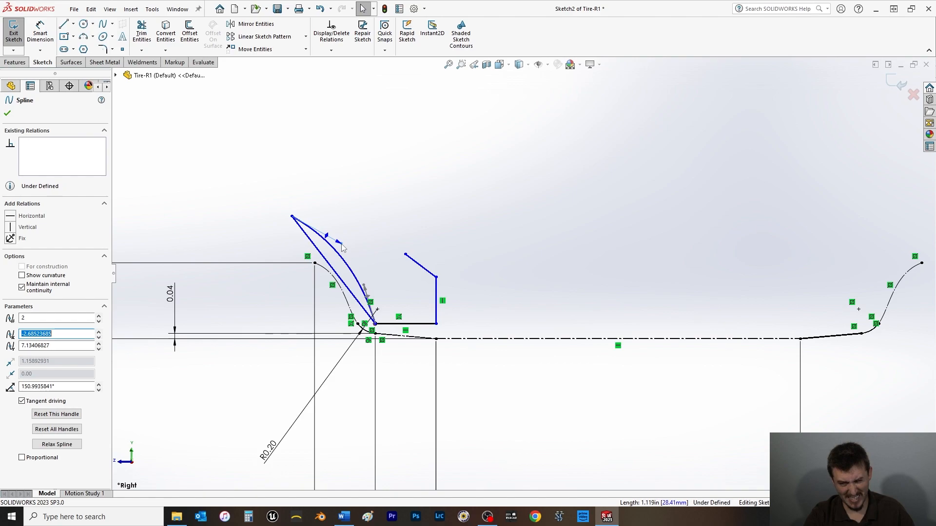
drag(342, 244, 342, 245)
drag(364, 286, 363, 261)
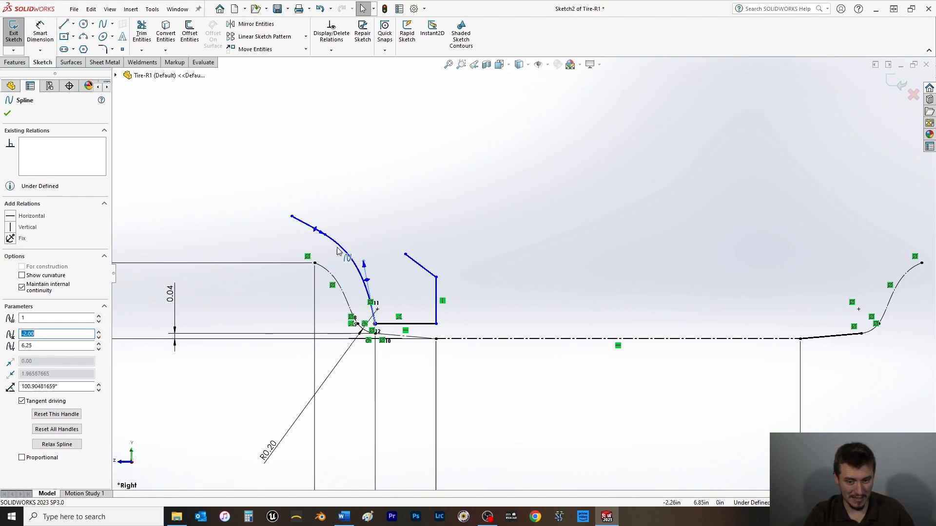
click(7, 113)
Step: Dimension the spline's lower tangent handle to a magnitude of 2 in
click(41, 39)
click(363, 263)
click(359, 163)
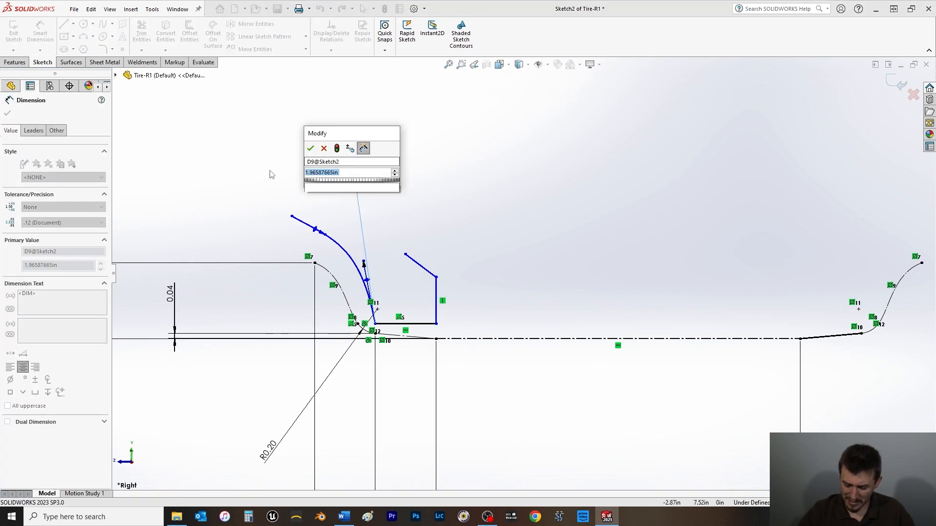
text(2)
key(Return)
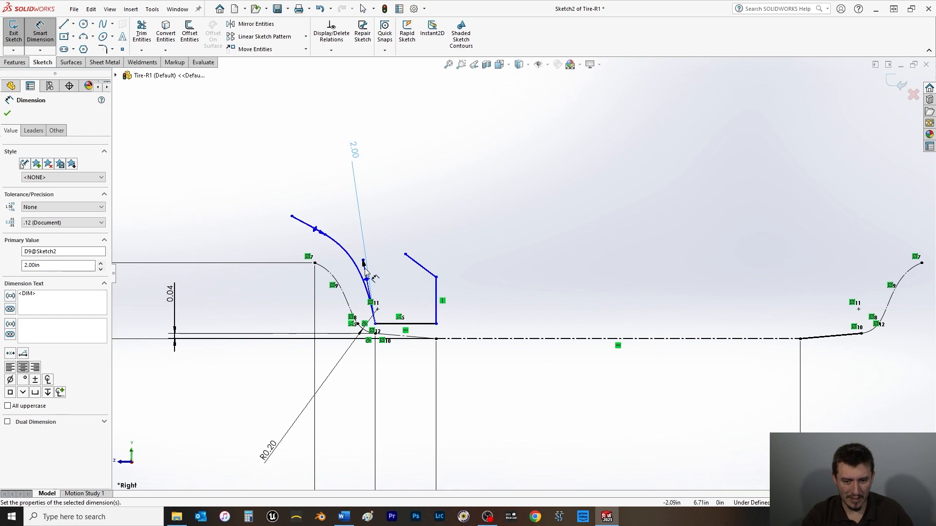
key(Escape)
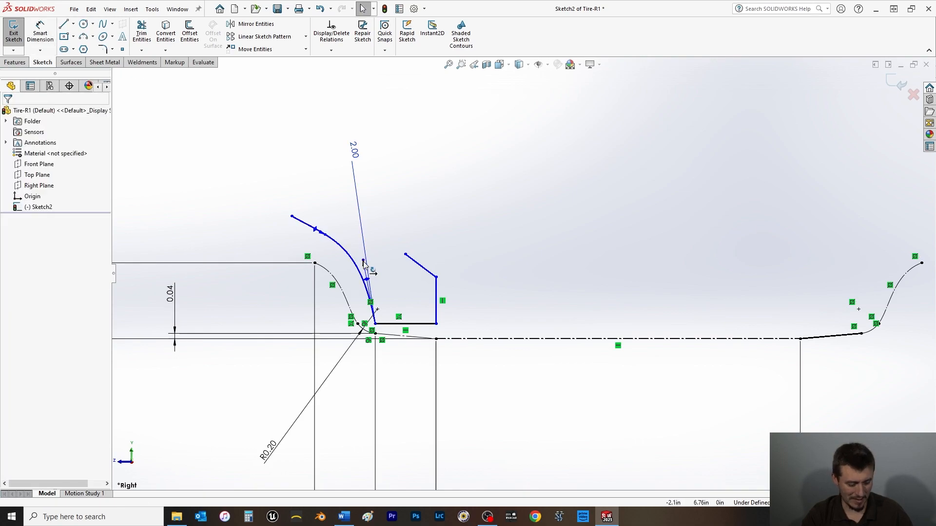
Step: Dimension the angle between the spline's lower tangent handle and the short horizontal line at 69°
click(364, 263)
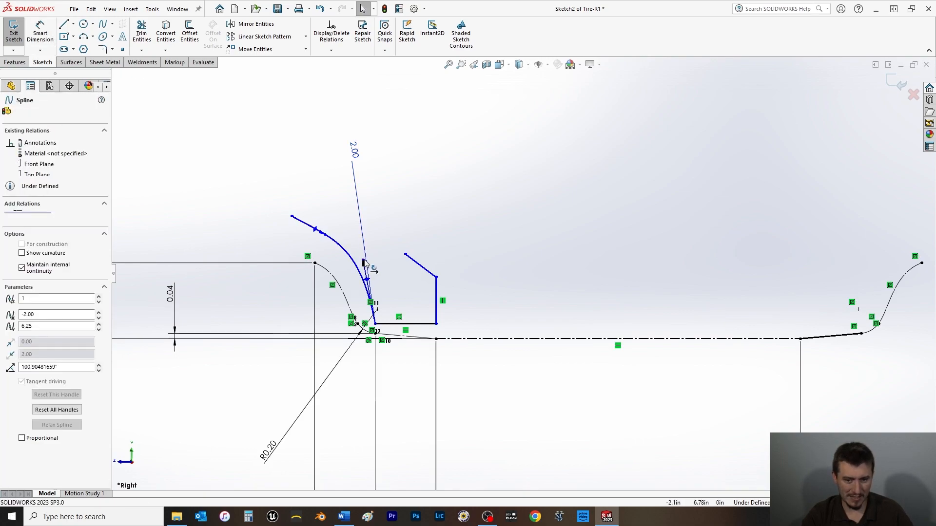
click(424, 324)
click(7, 113)
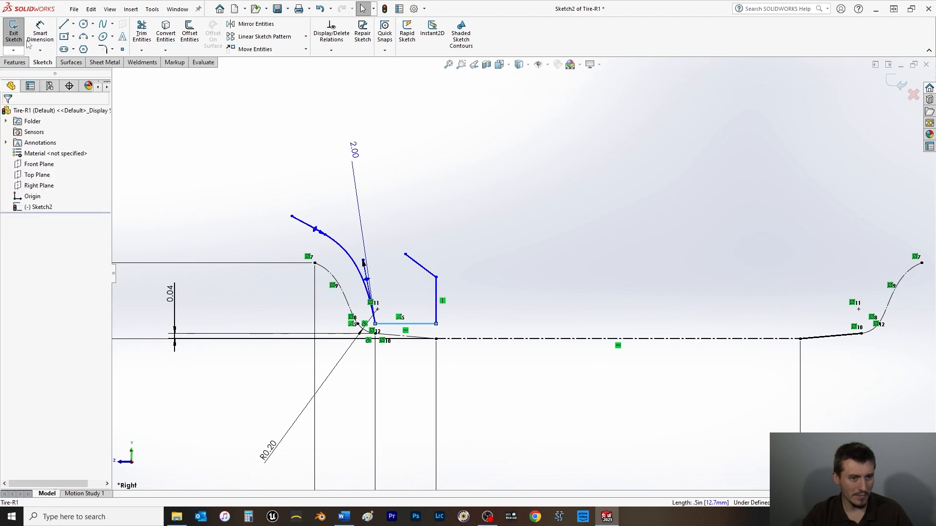
click(40, 31)
click(364, 262)
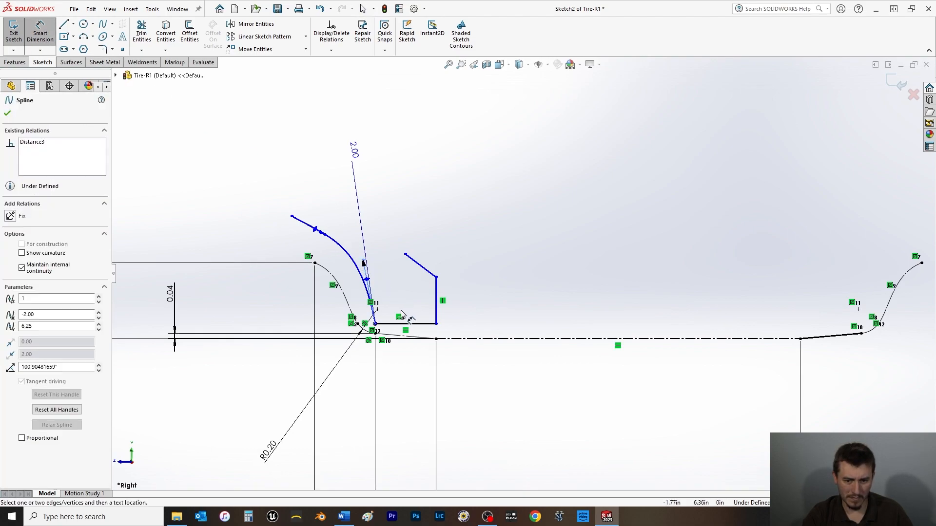
click(394, 325)
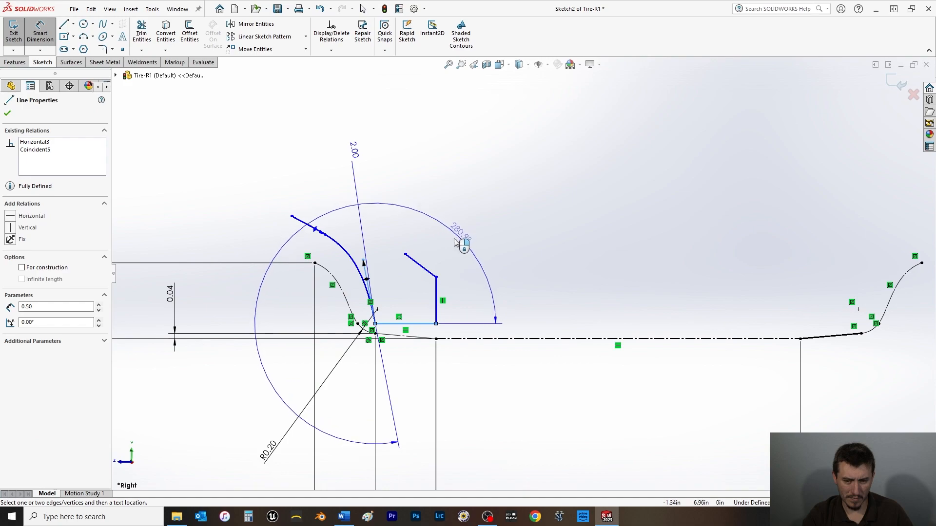
click(214, 188)
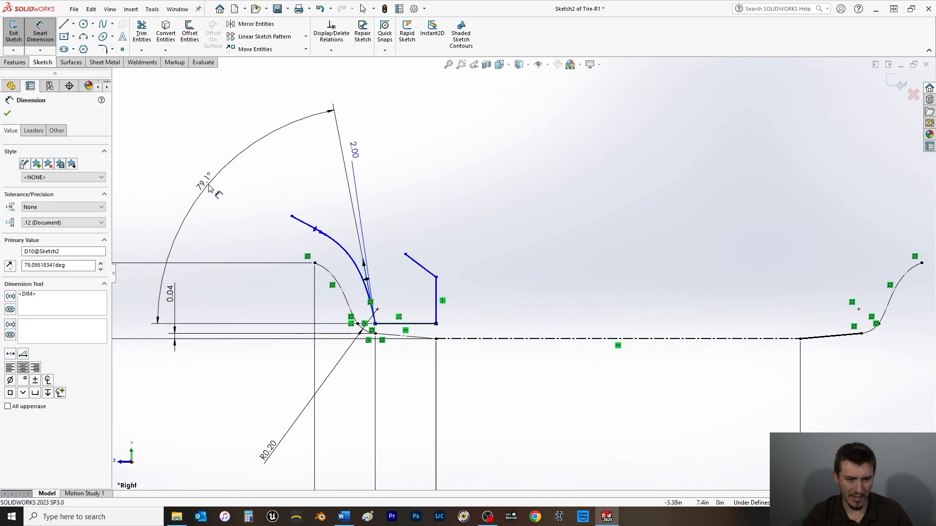
text(69)
key(Return)
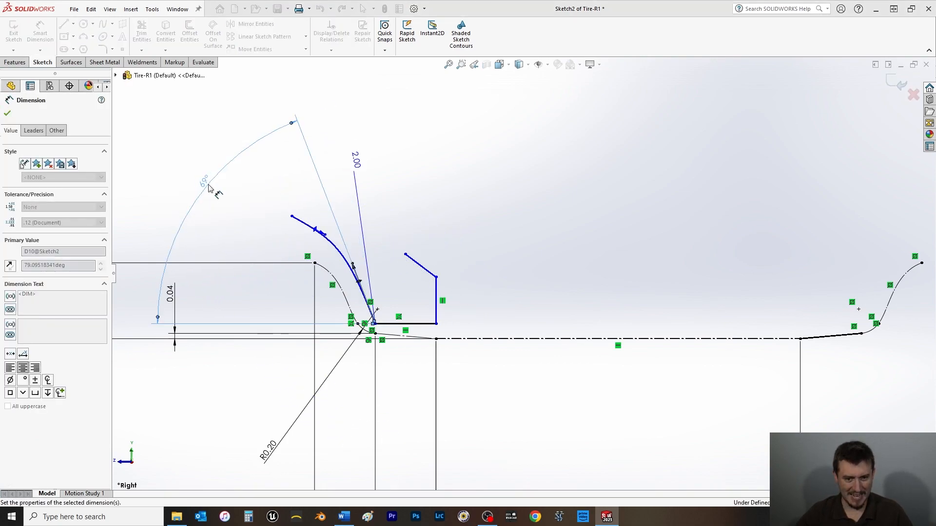
Step: Dimension the spline's upper tangent handle magnitude, trying 4 in first and settling on 2 in
click(321, 233)
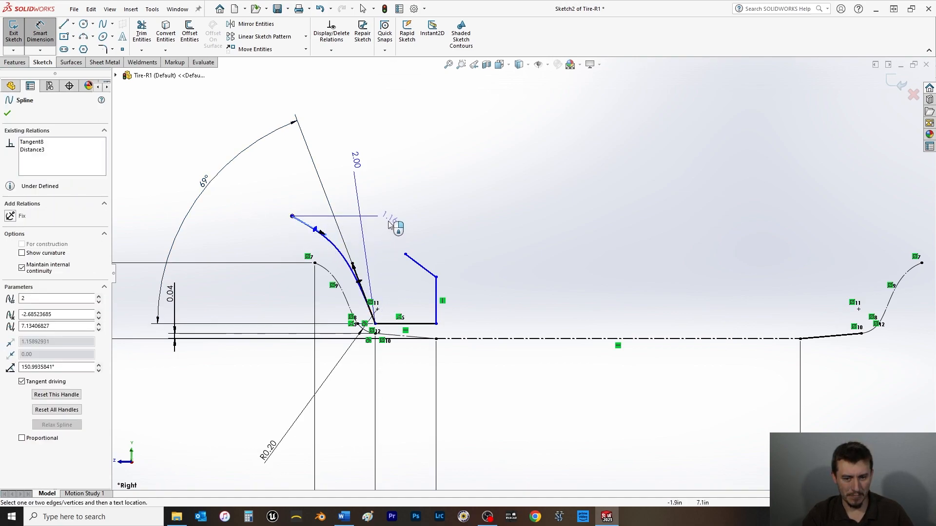
click(388, 222)
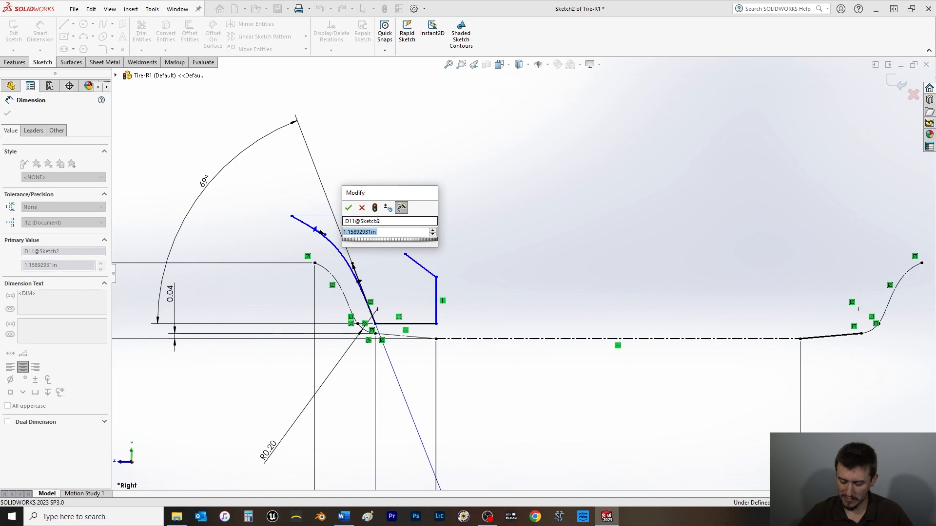
text(4)
key(Return)
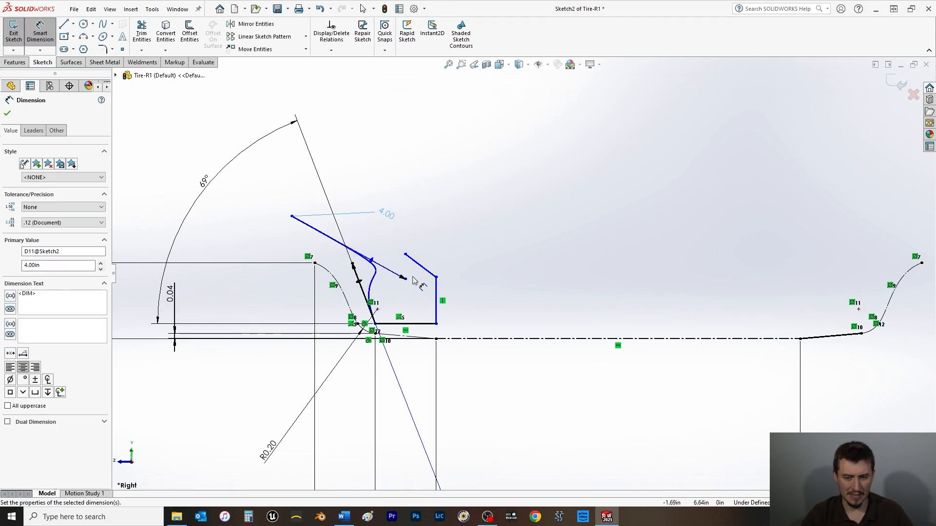
double_click(379, 210)
text(2)
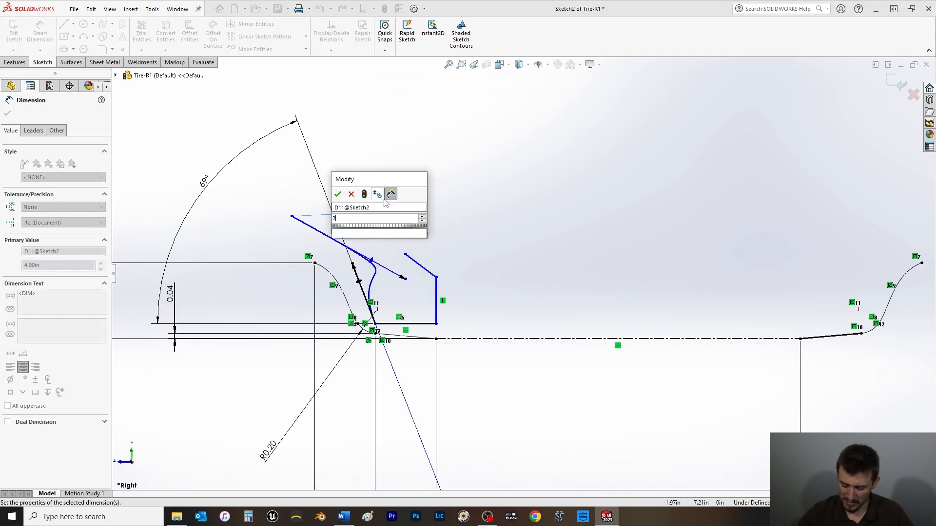
key(Return)
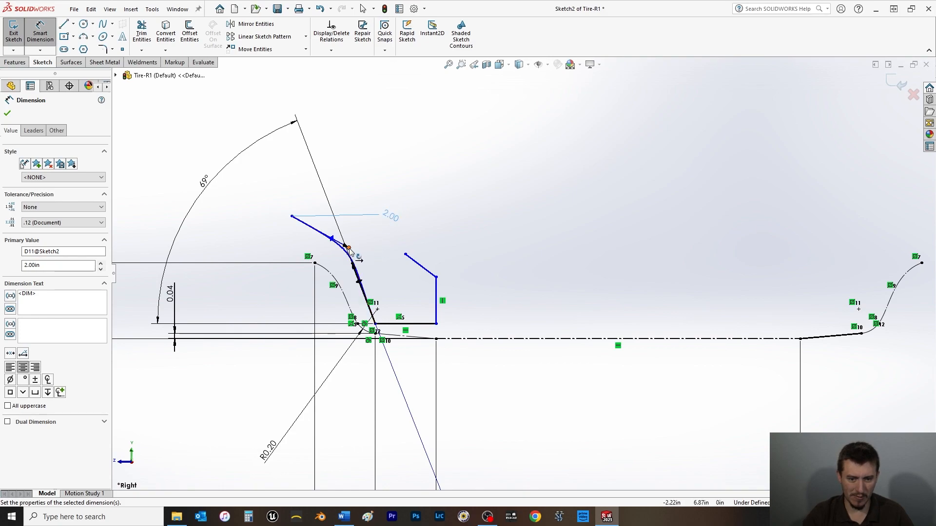
Step: Dimension the angle between the spline's upper tangent handle and the short horizontal line at 30°
click(349, 248)
click(392, 324)
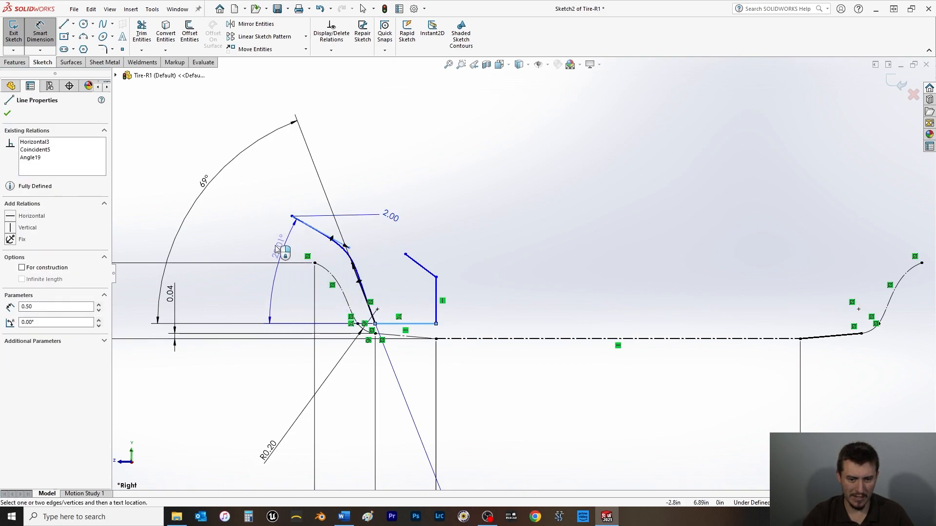
click(237, 234)
text(30)
key(Return)
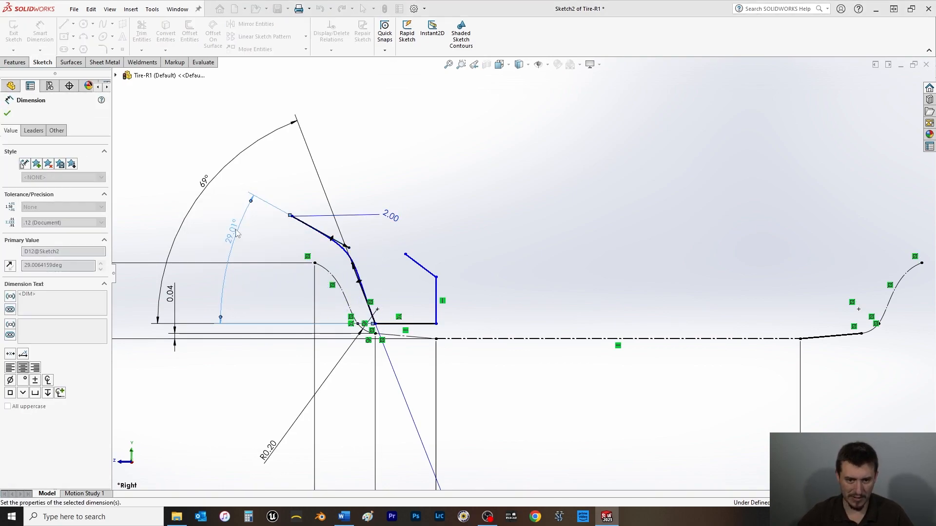
Step: Dimension the horizontal distance between the spline's upper end and the left rim flange tip at 0.25 in
click(291, 215)
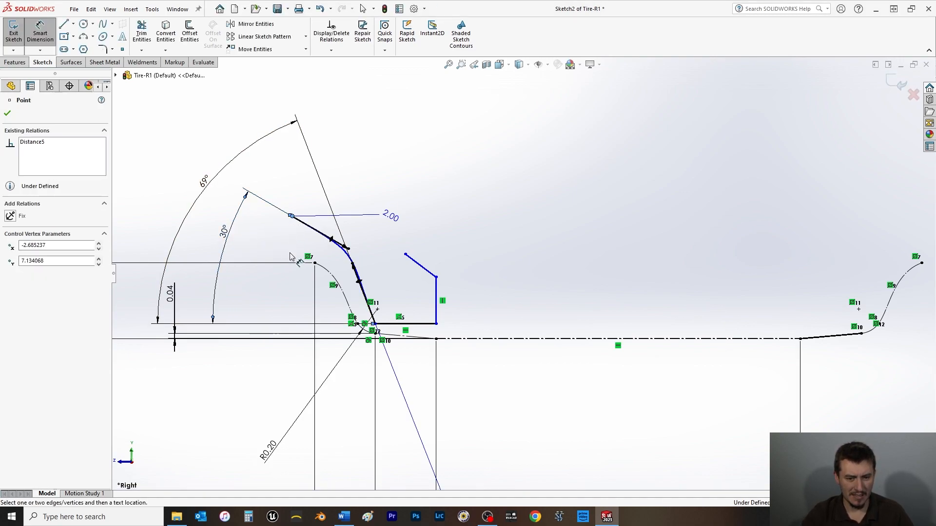
click(308, 264)
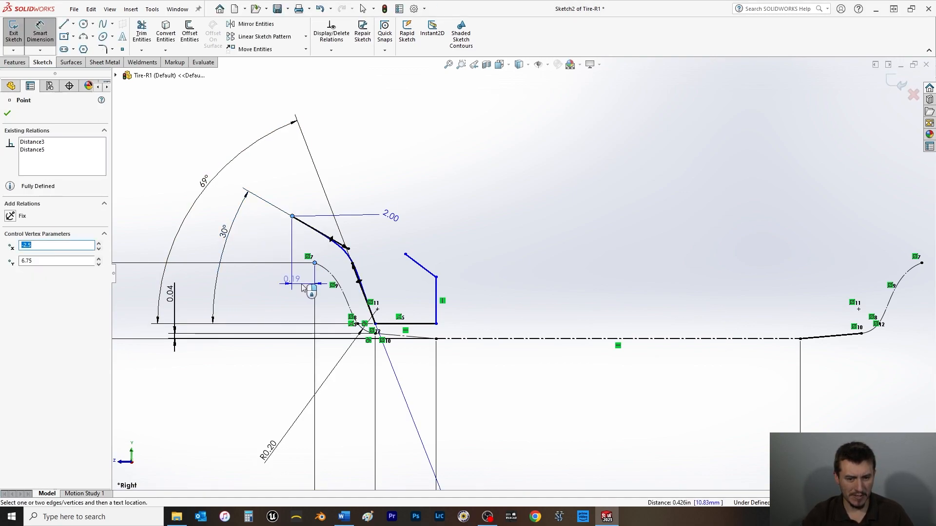
click(304, 283)
text(.25)
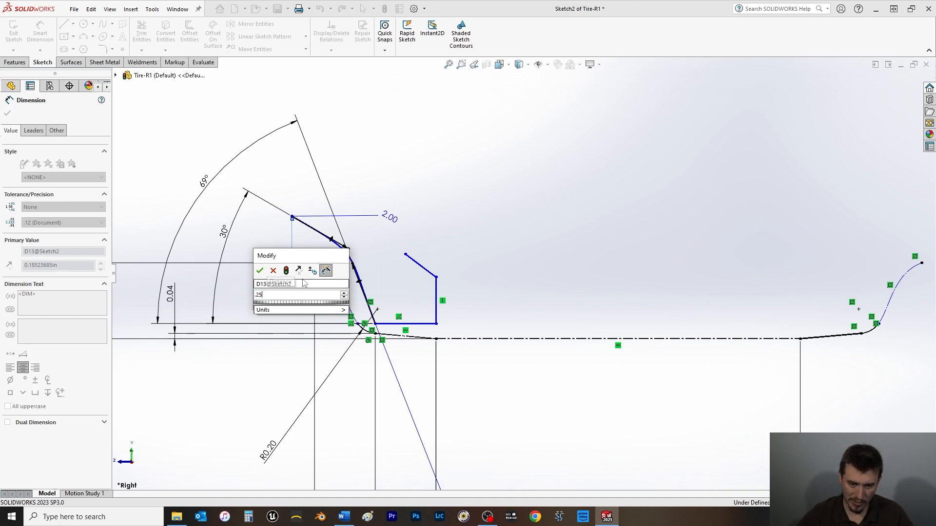
key(Return)
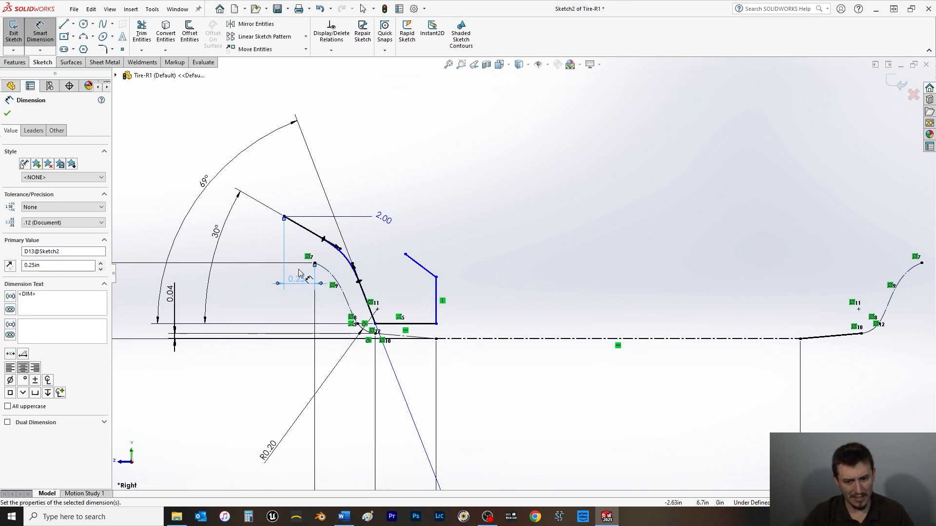
Step: Try to dimension the vertical gap between the short horizontal line's inner end and the rim's sloped line end at 0.03125 in
click(436, 324)
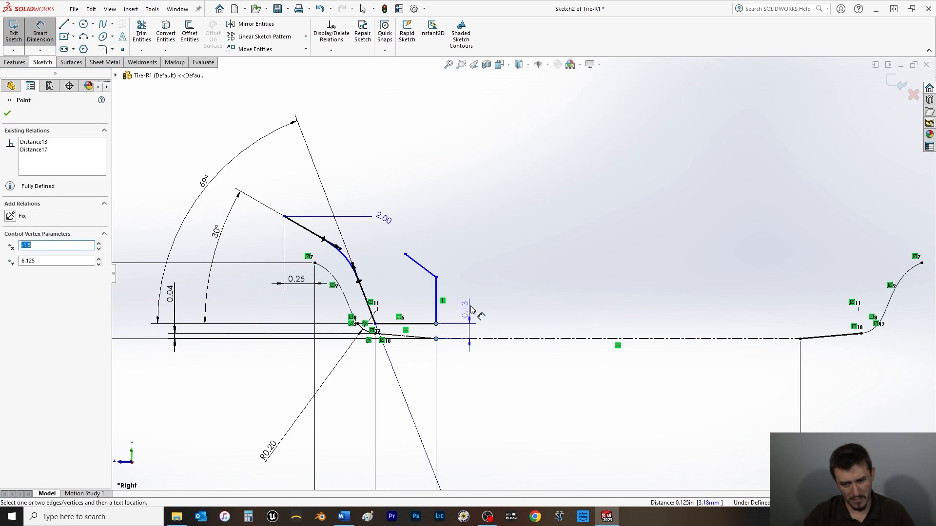
click(476, 304)
text(.)
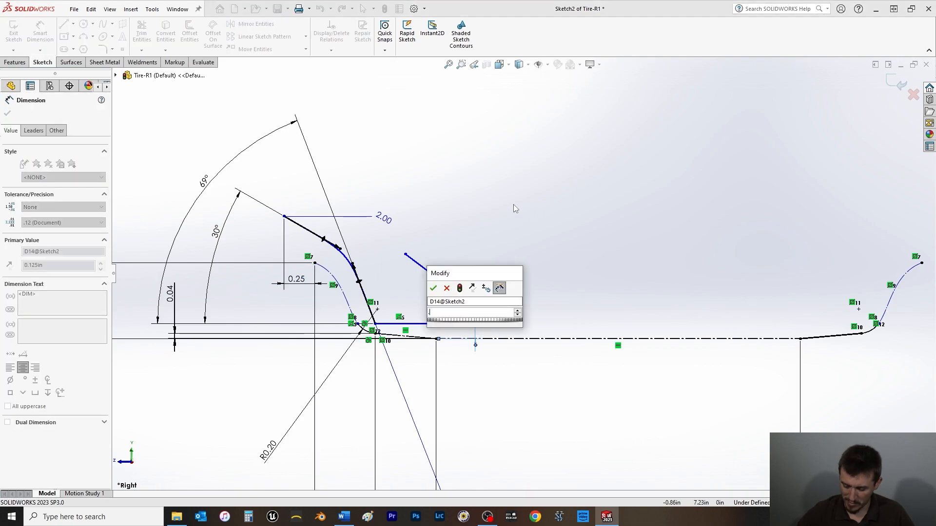
text(03125)
key(Return)
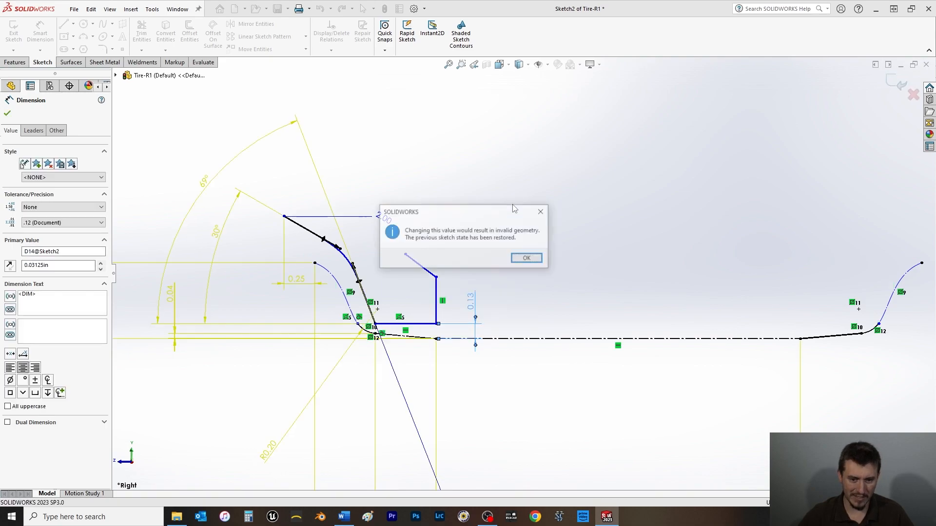
click(528, 258)
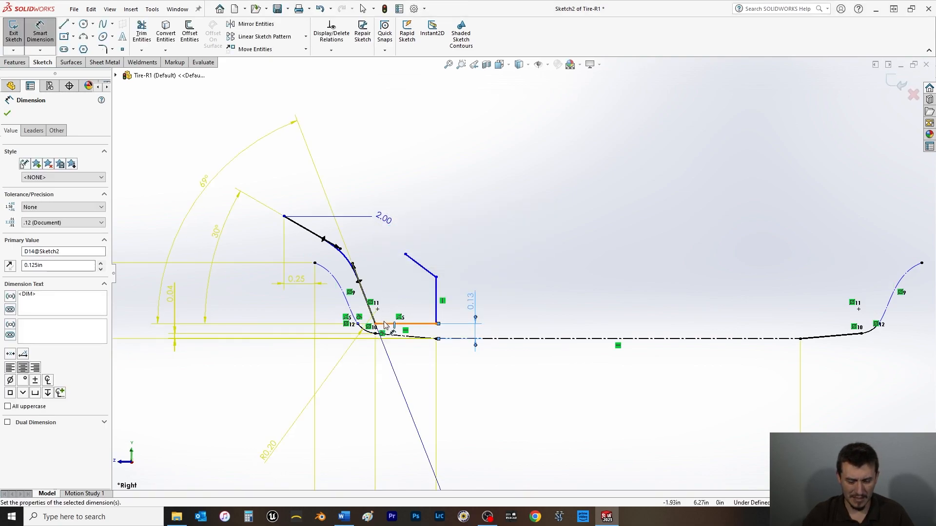
scroll(389, 332, down, 2)
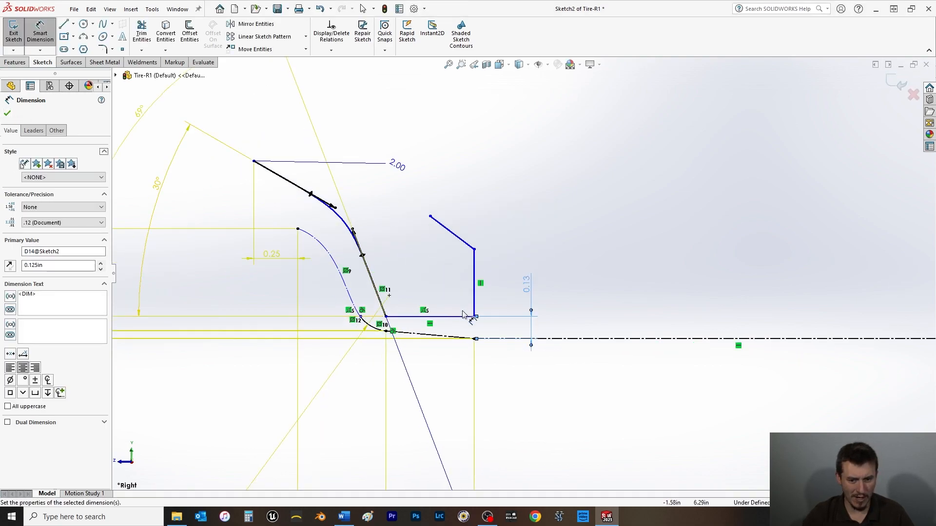
Step: Delete the 0.125 in vertical gap dimension and lengthen the short horizontal line by moving its inner end away from the spline
key(Escape)
click(515, 317)
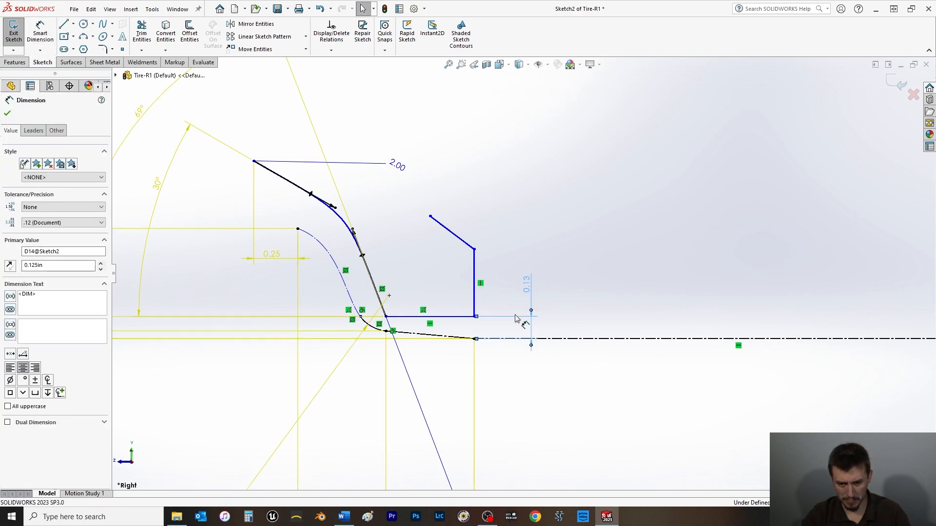
key(Delete)
drag(475, 317, 390, 323)
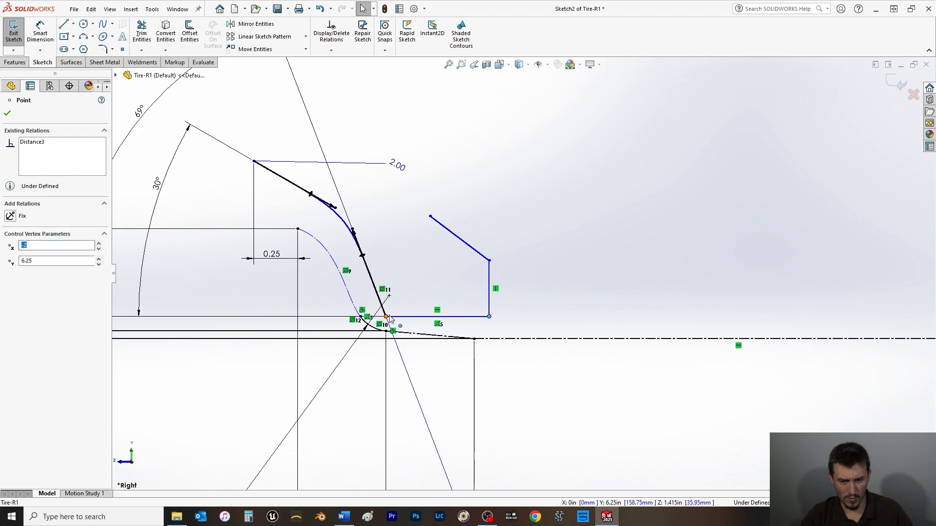
click(405, 289)
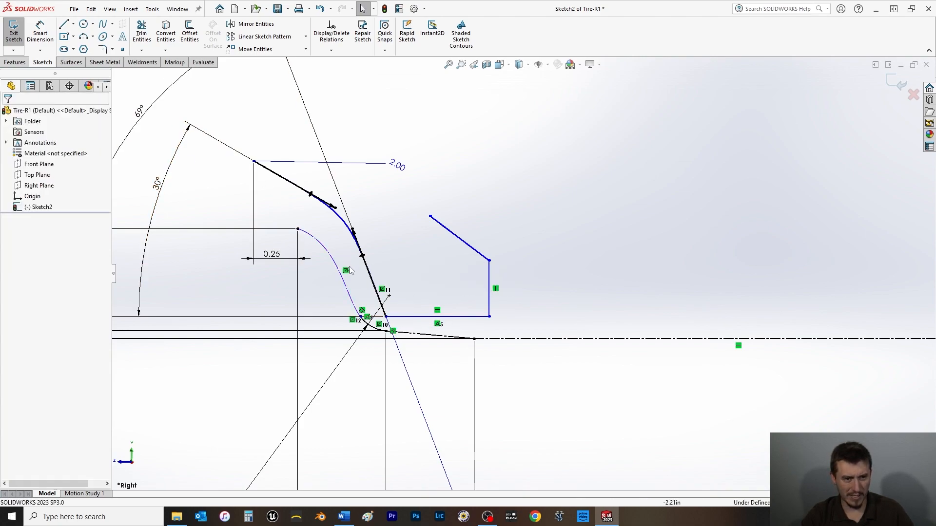
Step: Add a vertical relation between the short horizontal line's outer end and the lower end of the rim's fillet arc
drag(386, 318, 398, 319)
ctrl+click(386, 331)
click(11, 285)
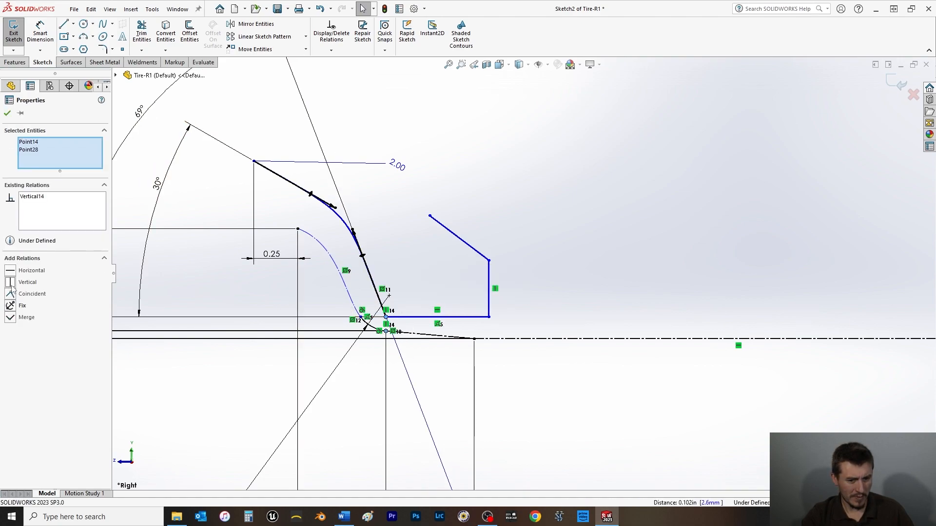
click(7, 113)
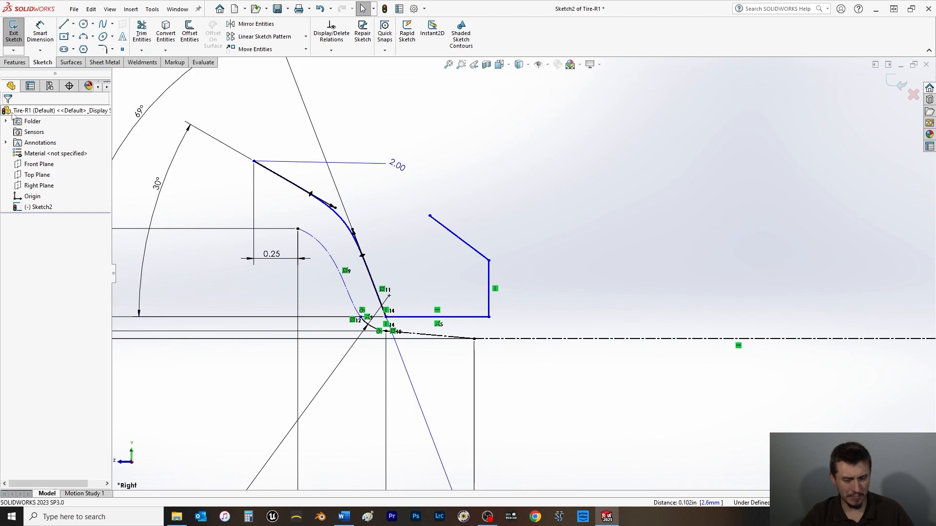
Step: Dimension the vertical distance between the spline's upper end and the left rim flange tip
drag(342, 219, 337, 230)
mouse_move(254, 161)
mouse_down()
mouse_move(253, 145)
mouse_move(254, 160)
mouse_up()
click(8, 113)
click(40, 33)
click(254, 161)
click(298, 229)
click(240, 197)
click(241, 195)
text(.25)
key(Return)
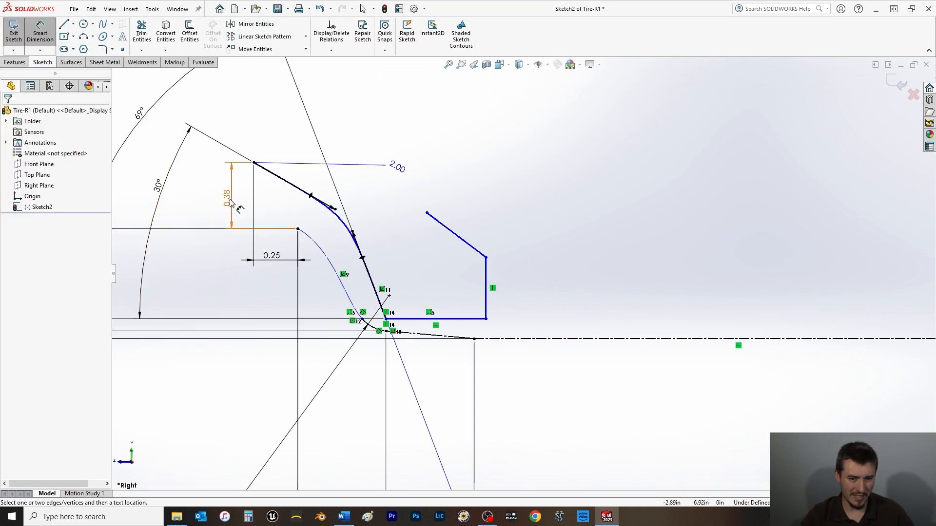
Step: Try 0.0625 in for the vertical distance between the spline's upper end and the rim flange tip
click(230, 202)
text(.0625)
key(Return)
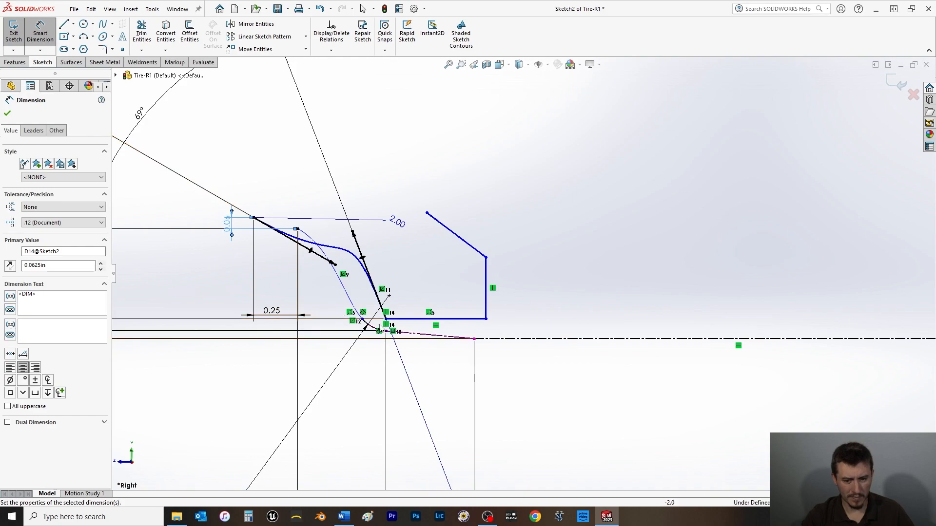
key(Escape)
key(Escape)
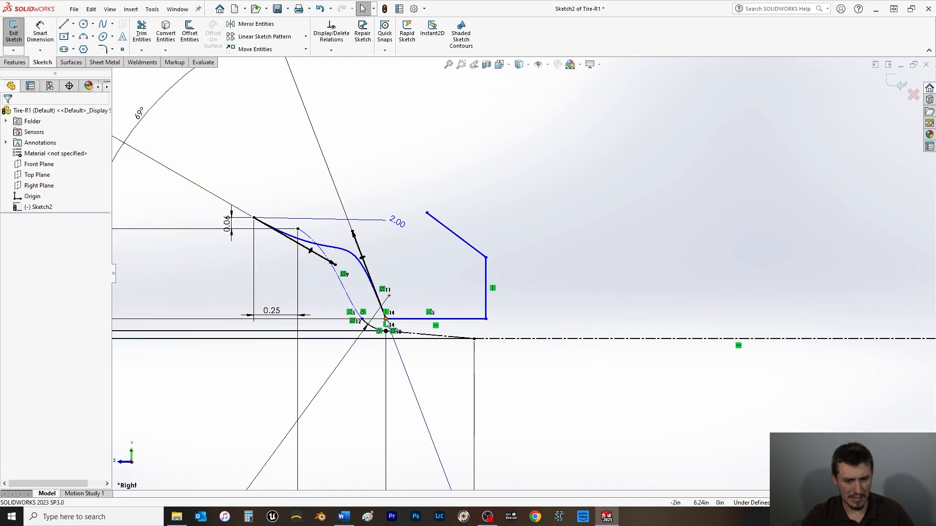
click(386, 331)
drag(386, 330, 385, 330)
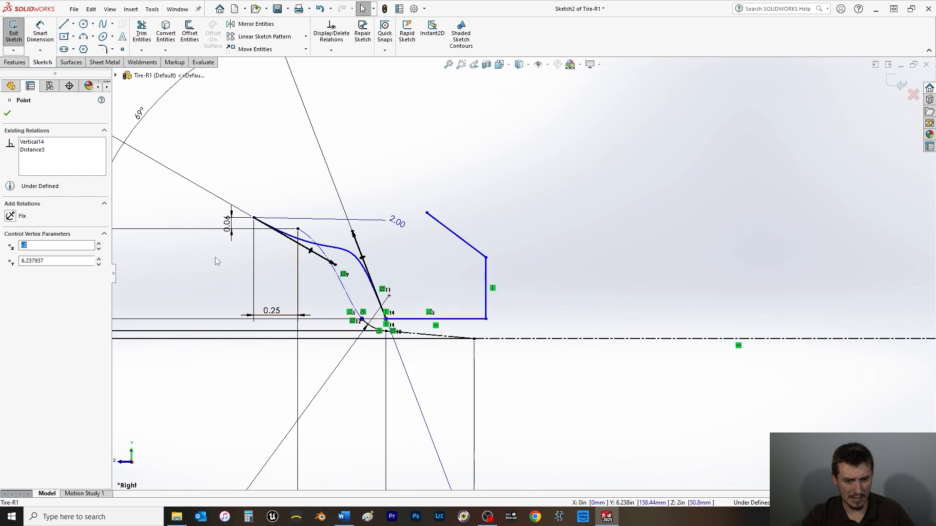
Step: Set the vertical distance between the spline's upper end and the rim flange tip to 0.25 in
double_click(227, 223)
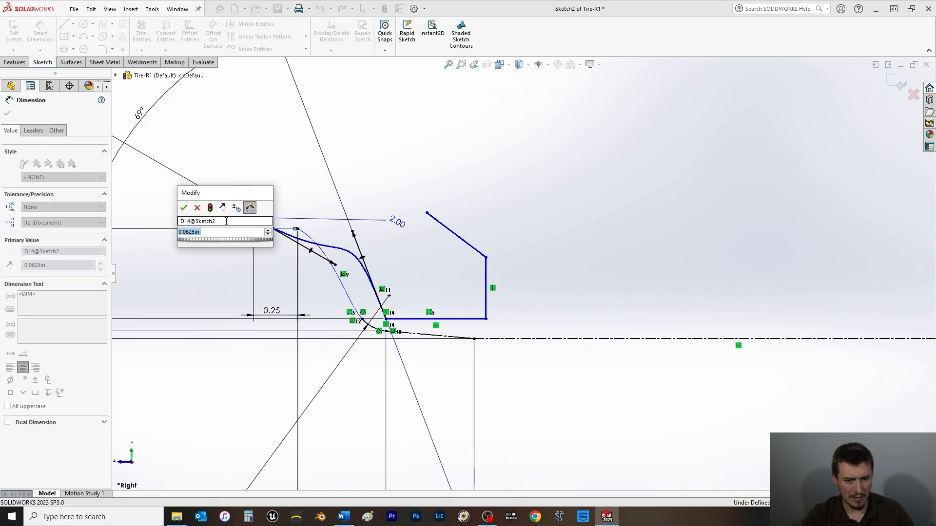
text(.25)
key(Return)
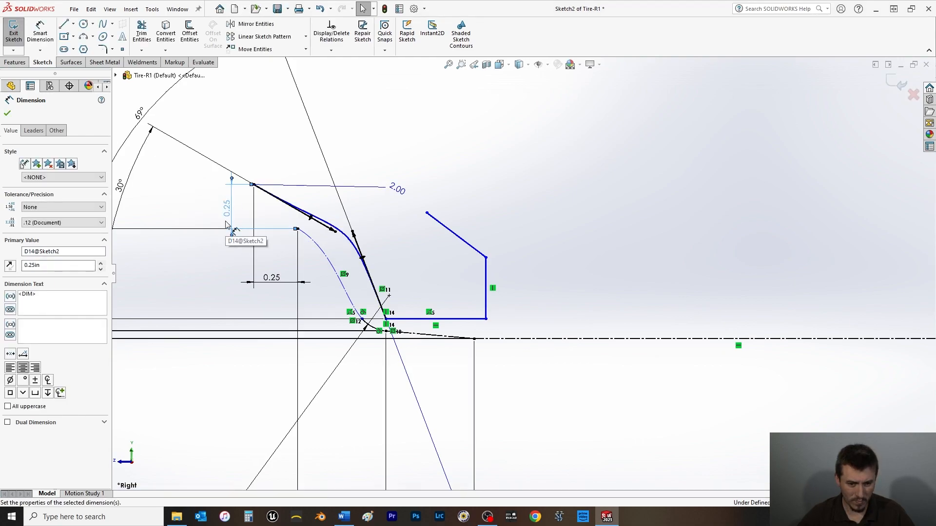
click(7, 113)
Step: Examine the spline's tangent handles and both of its end points for remaining freedom
click(340, 235)
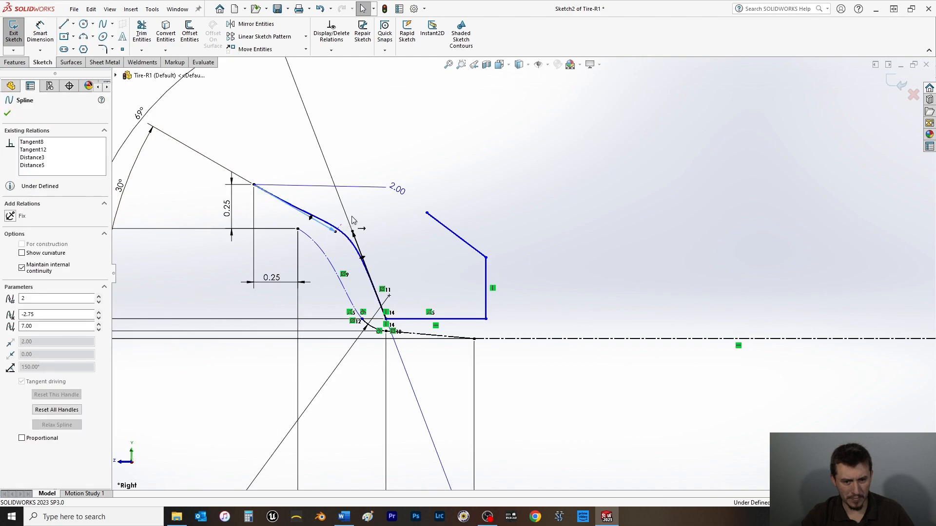
click(351, 234)
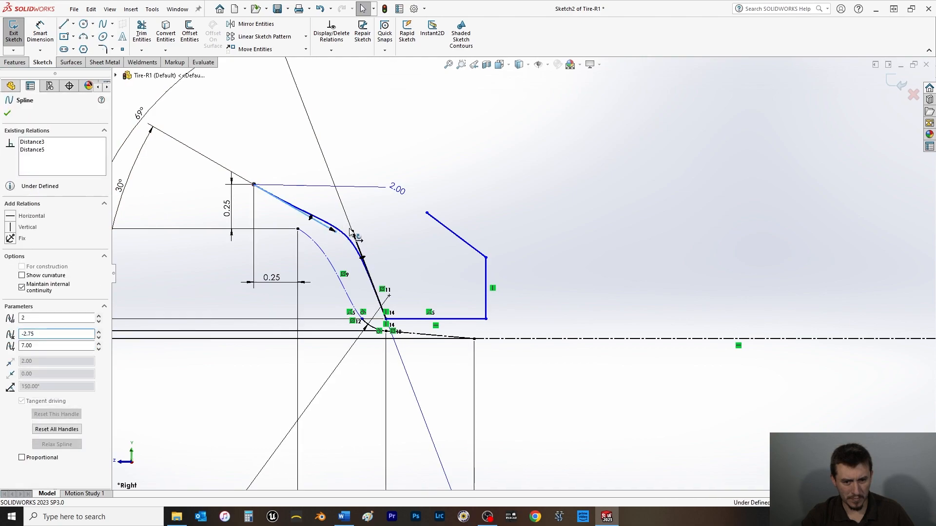
key(Escape)
click(348, 238)
click(353, 233)
click(386, 319)
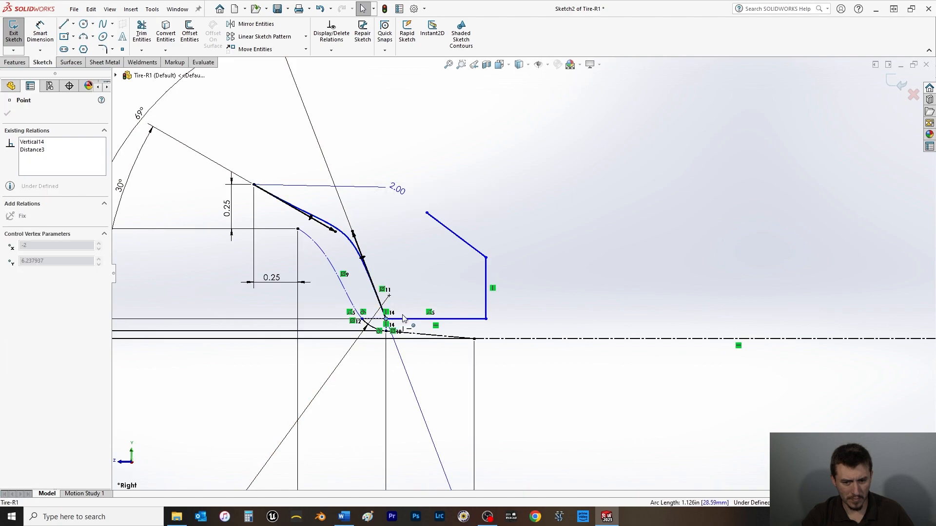
click(390, 251)
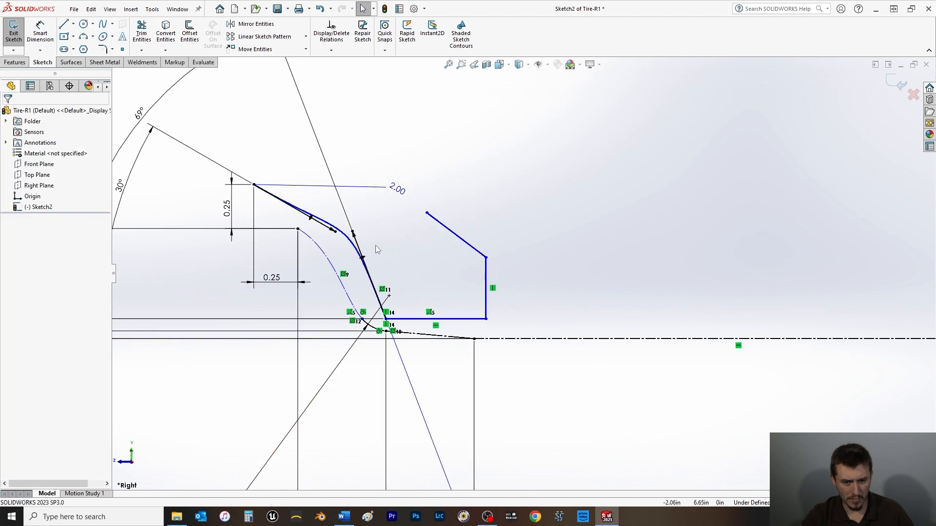
click(254, 184)
click(382, 215)
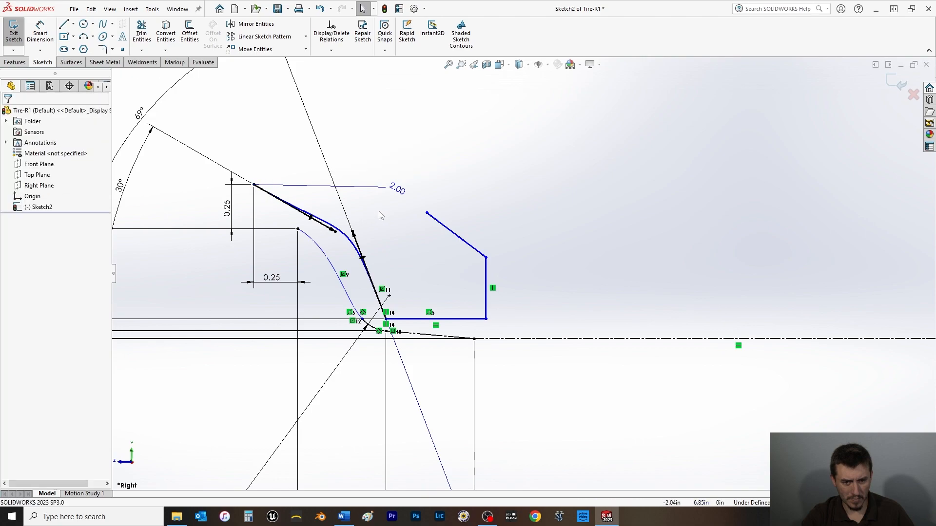
Step: Dimension the vertical distance between the short horizontal line's inner end and the rim's horizontal construction line, keeping its current value
click(40, 33)
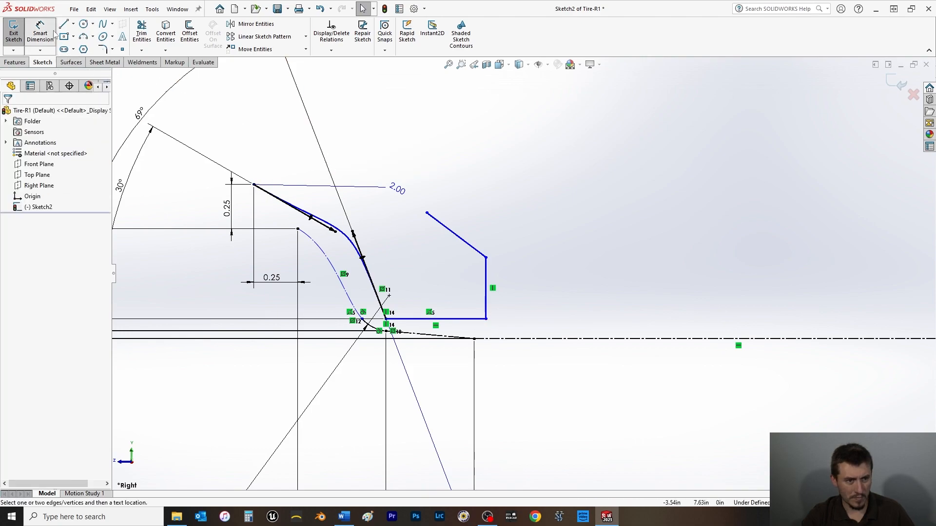
click(486, 319)
scroll(521, 273, up, 5)
click(619, 338)
click(567, 277)
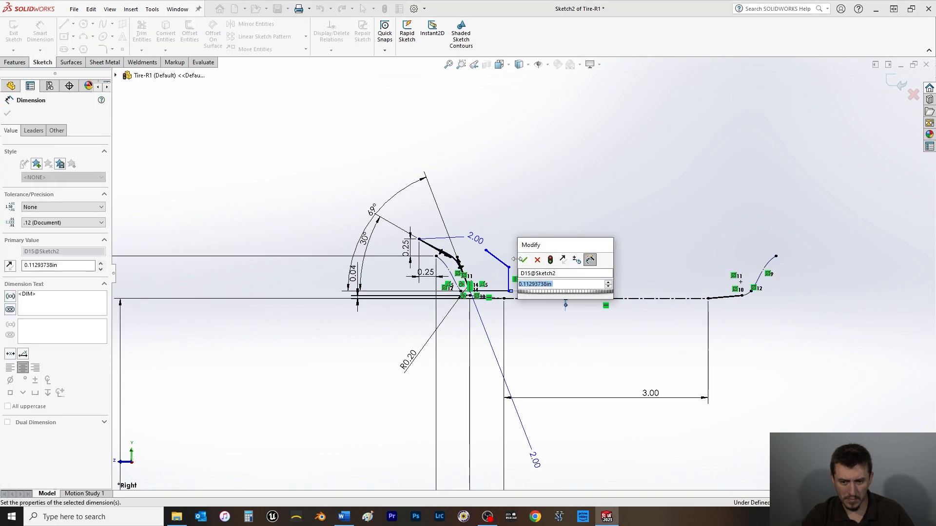
click(524, 261)
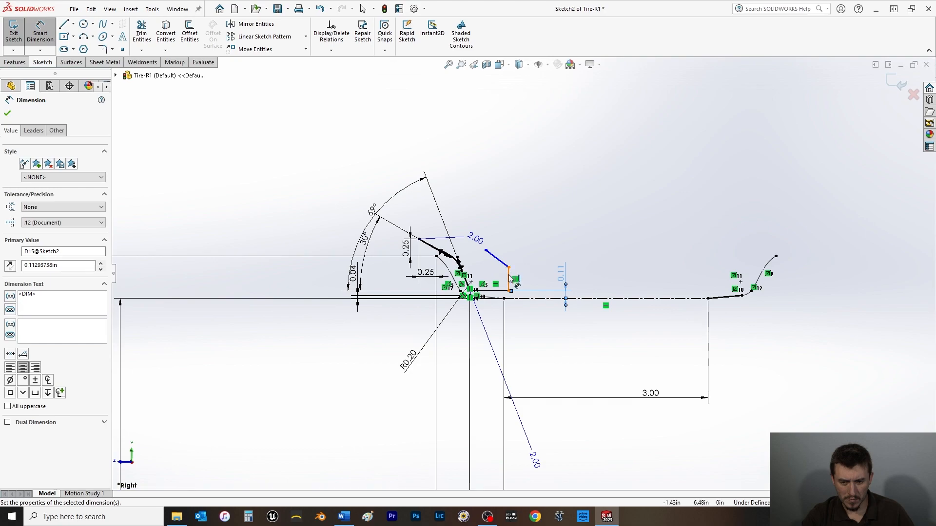
Step: Dimension the length of the vertical line at the short horizontal line's inner end at 0.3775 in
click(509, 279)
key(Escape)
click(509, 275)
click(542, 227)
text(0.3775)
key(Return)
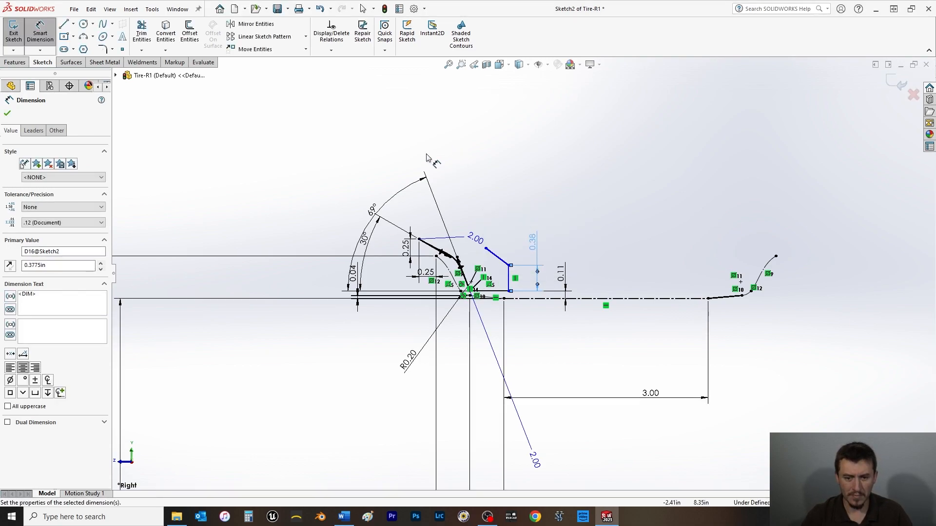
click(7, 113)
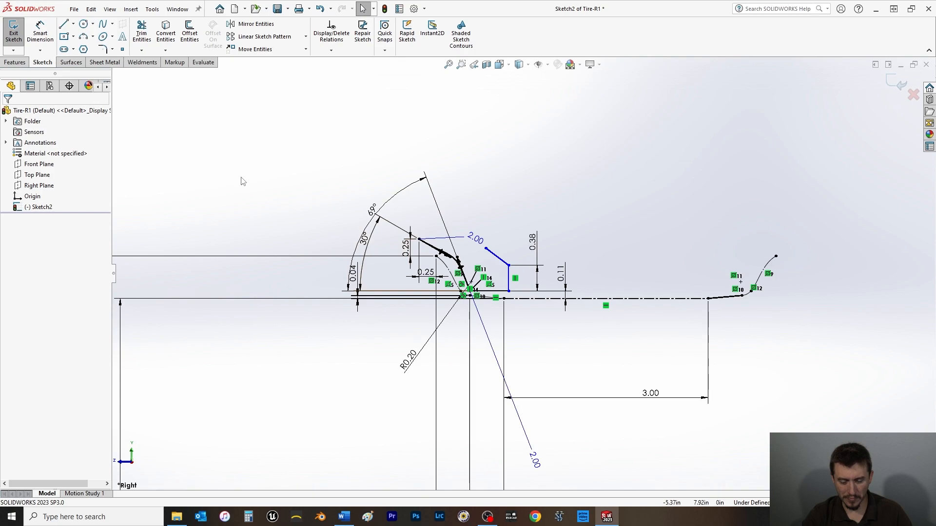
Step: Delete the angled line attached to the upper end of the short vertical line
click(494, 256)
key(Delete)
click(524, 258)
click(498, 264)
key(Delete)
click(503, 261)
key(Delete)
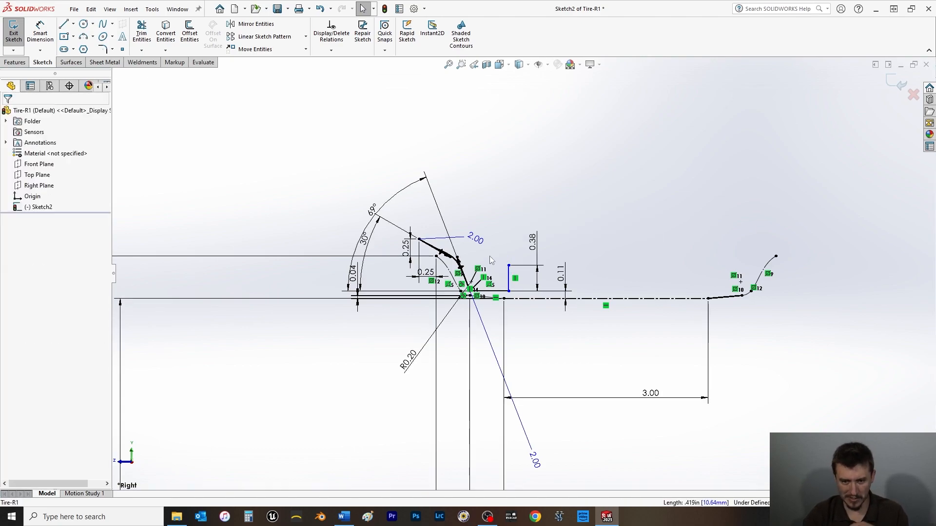
Step: Dimension the length of the short horizontal line at 0.625 in
drag(509, 266, 516, 266)
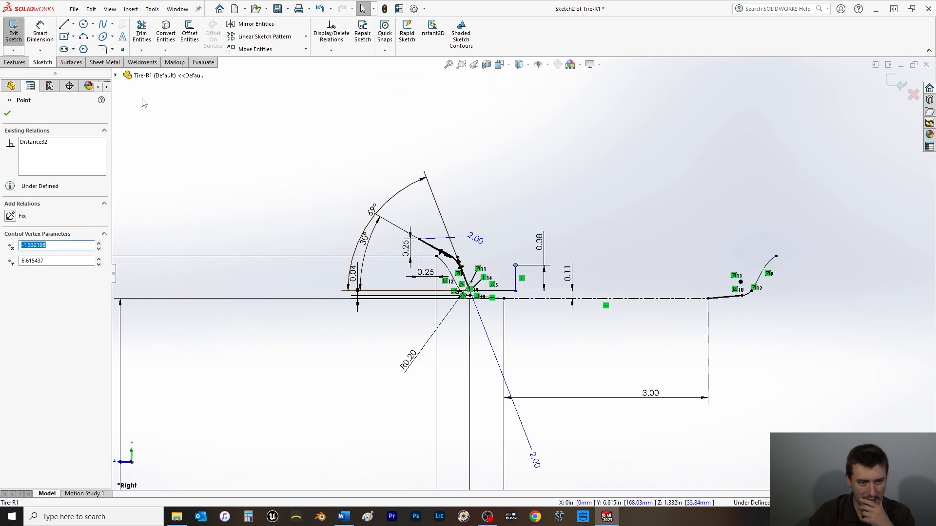
click(39, 32)
click(497, 291)
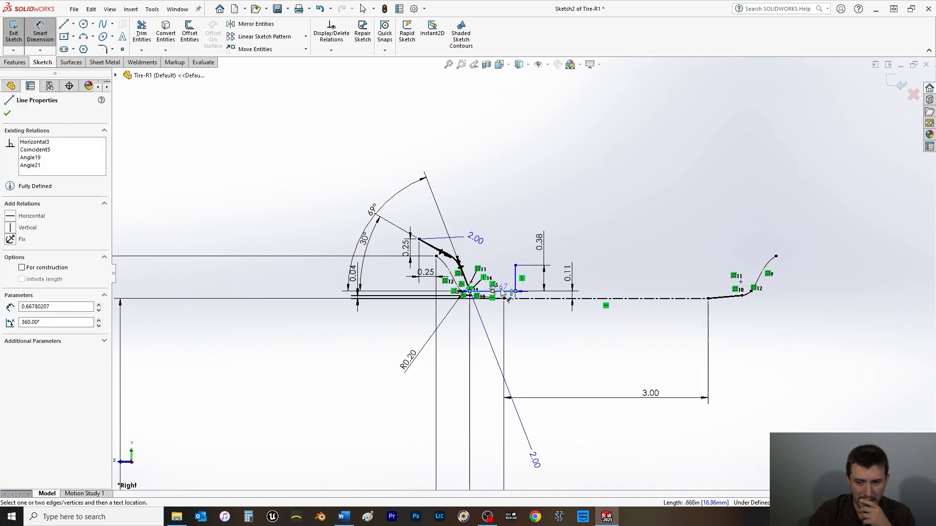
click(491, 193)
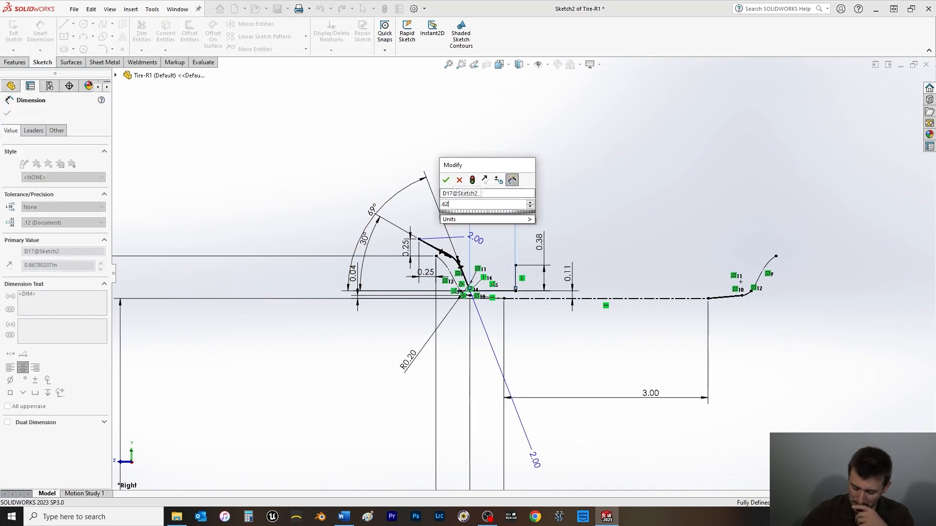
key(Return)
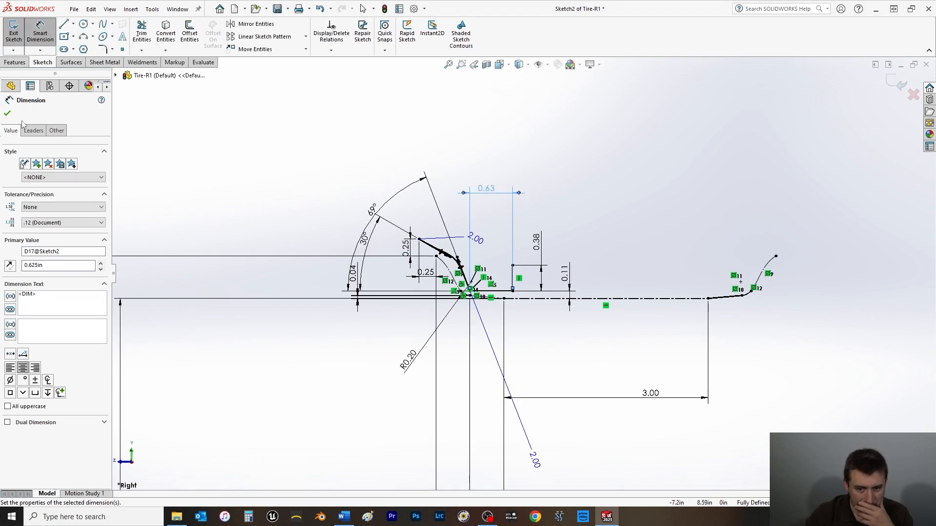
click(7, 114)
Step: Reposition the two 2.00 spline handle dimensions closer to the bead profile
scroll(470, 254, up, 5)
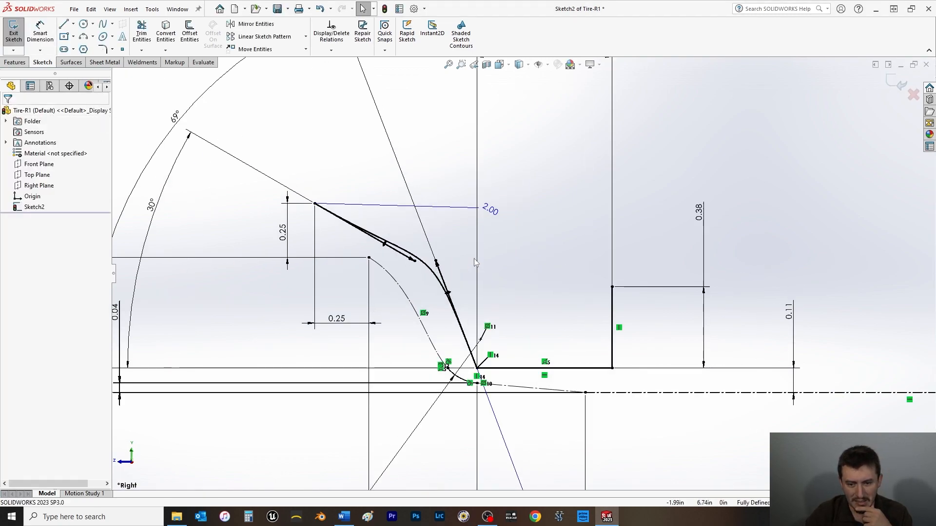
scroll(473, 258, down, 3)
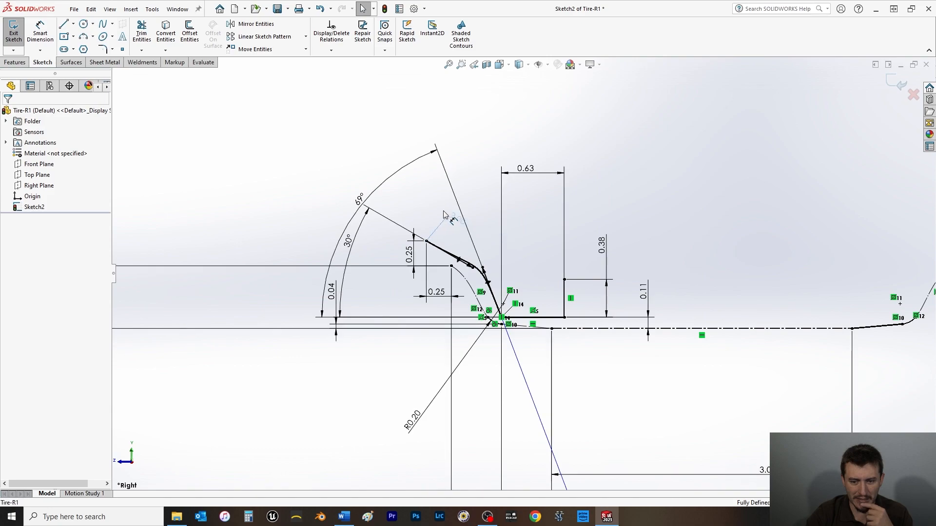
click(424, 204)
scroll(521, 271, down, 3)
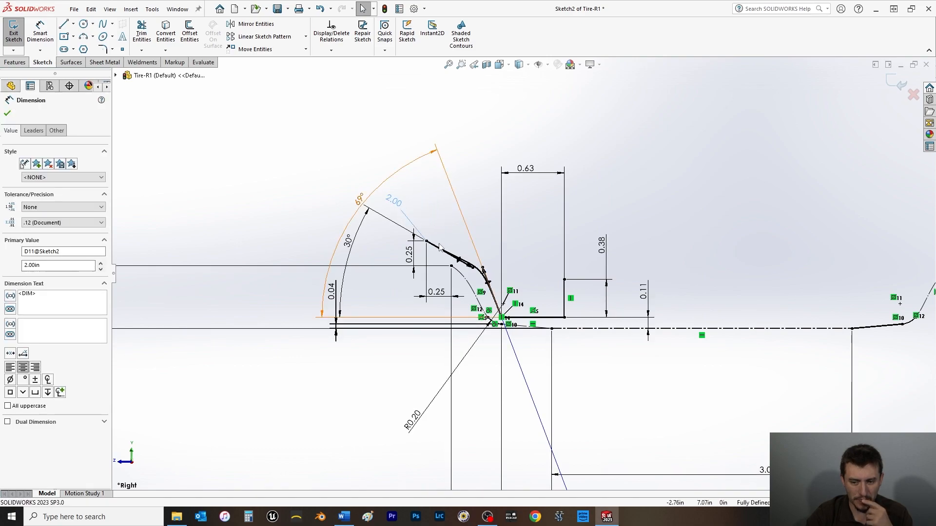
mouse_move(559, 414)
mouse_down()
mouse_move(599, 376)
mouse_move(592, 346)
mouse_up()
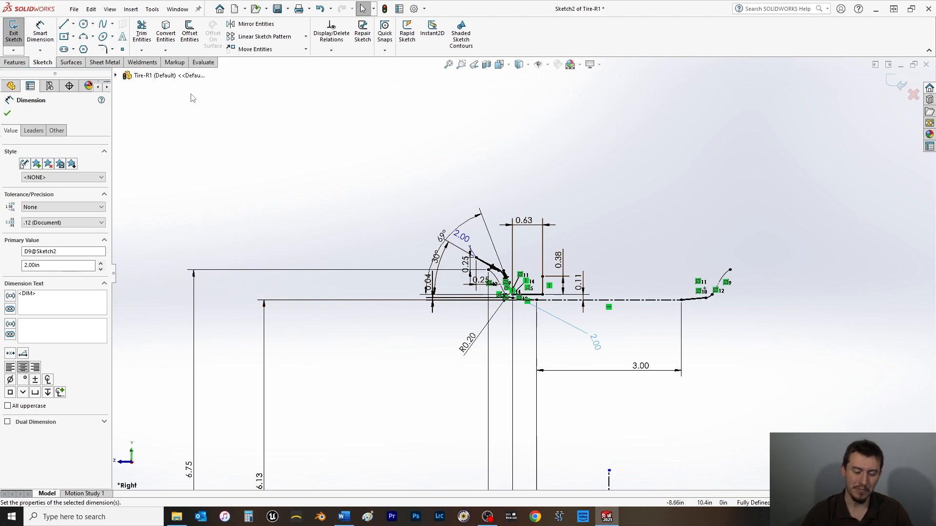
scroll(632, 201, down, 2)
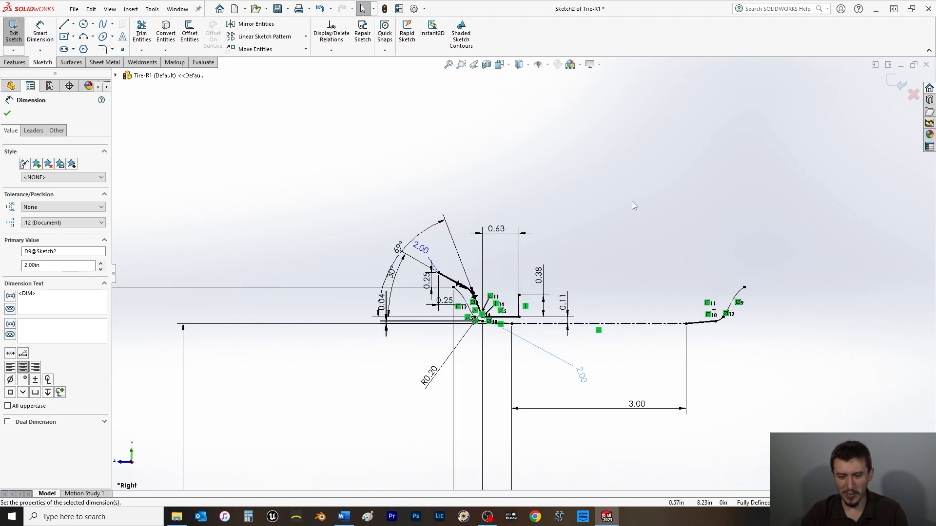
scroll(522, 273, up, 3)
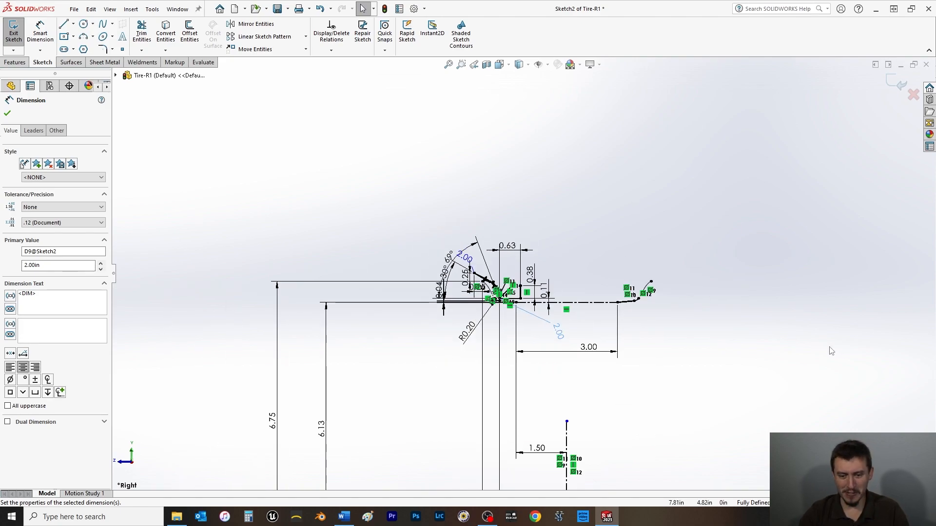